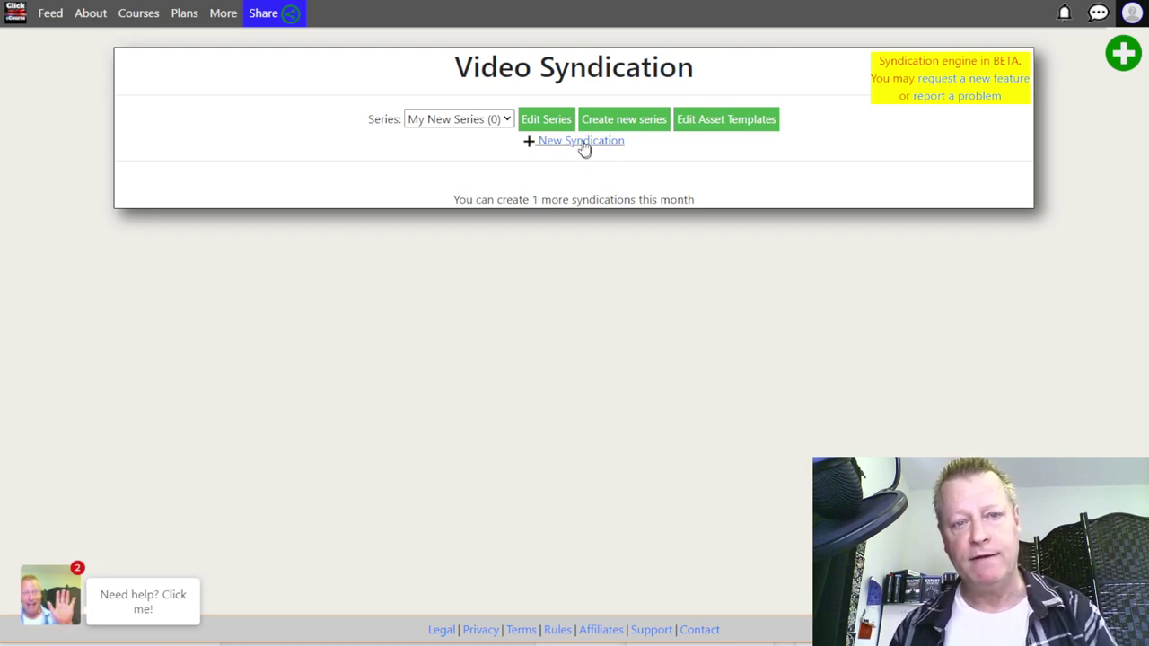
Step: In My New Series, start a new video output asset named "mewe" with the action Trim and fade Video plus add outro
click(554, 125)
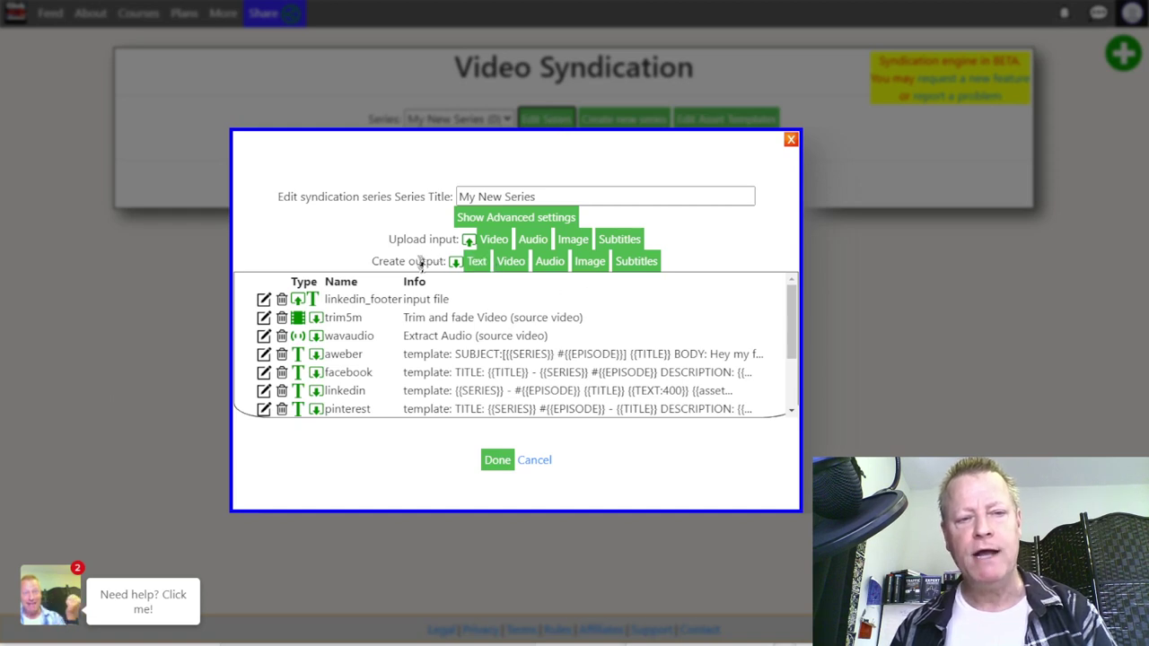
drag(380, 261, 442, 263)
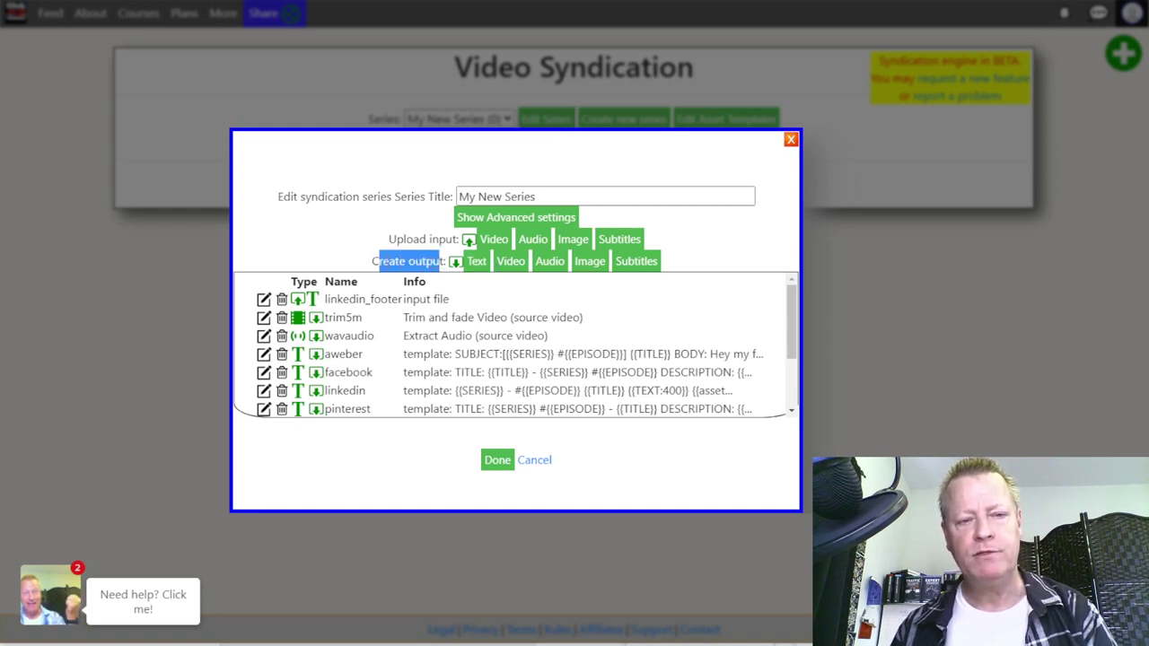
click(512, 261)
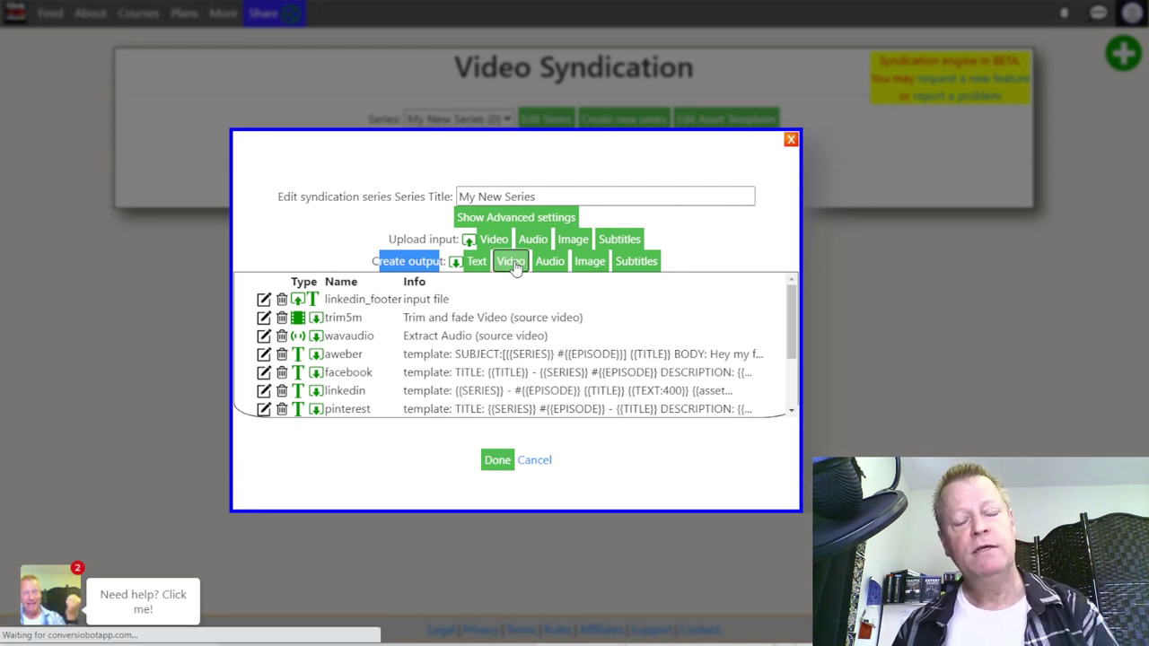
click(451, 294)
text(mewe)
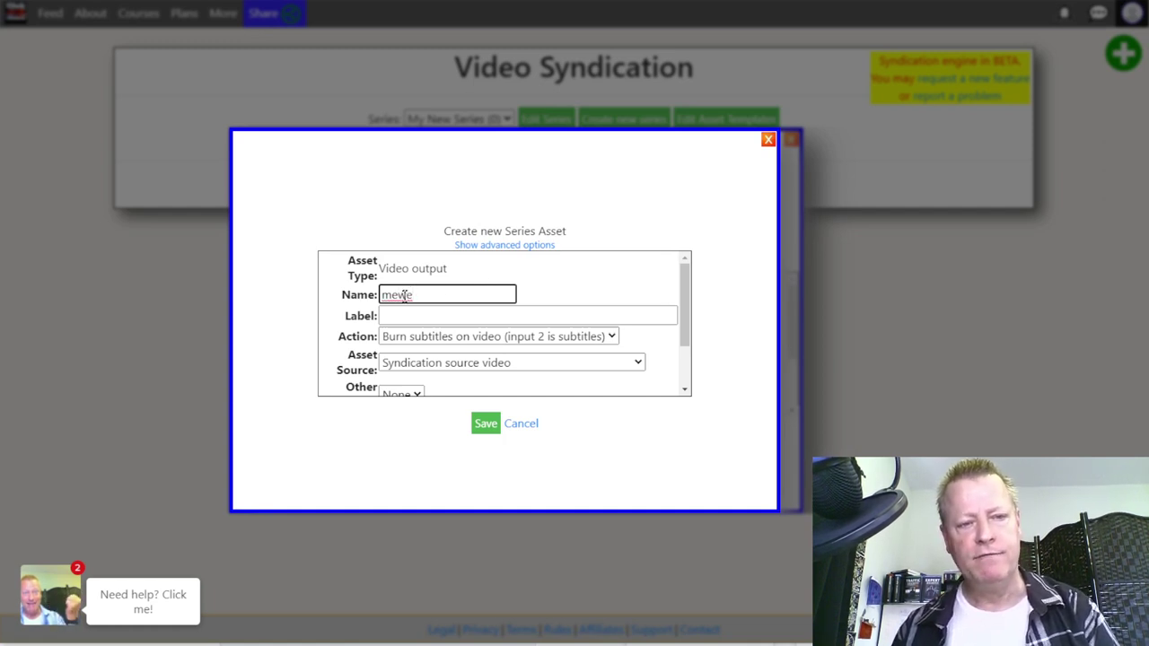
scroll(408, 295, down, 2)
click(431, 272)
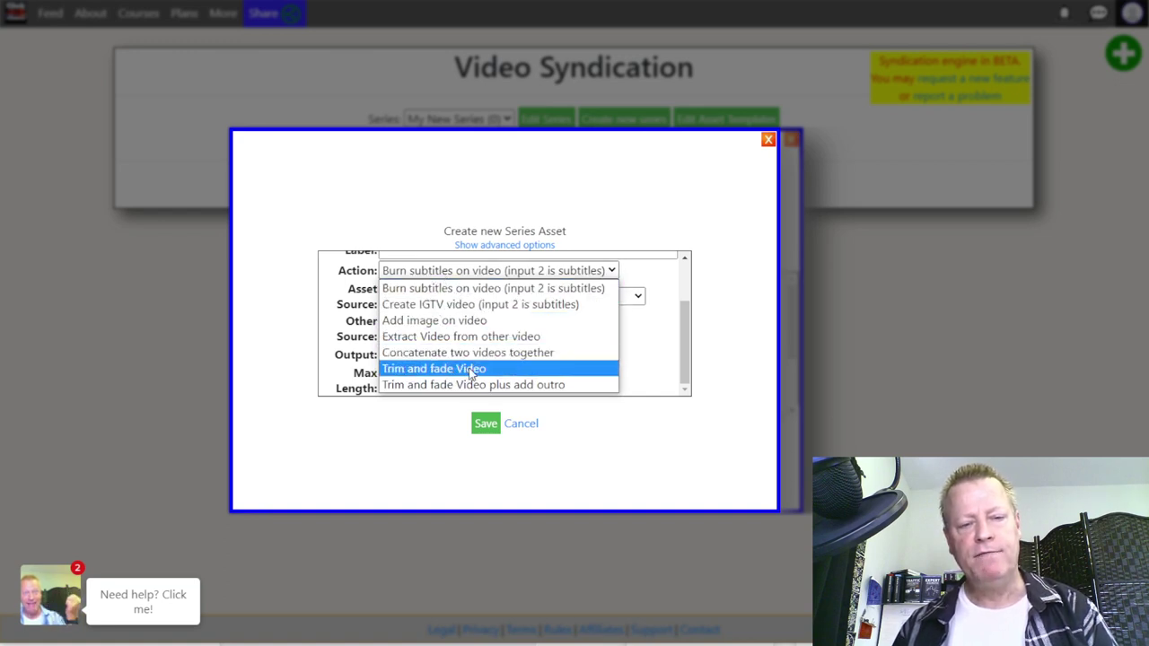
click(523, 388)
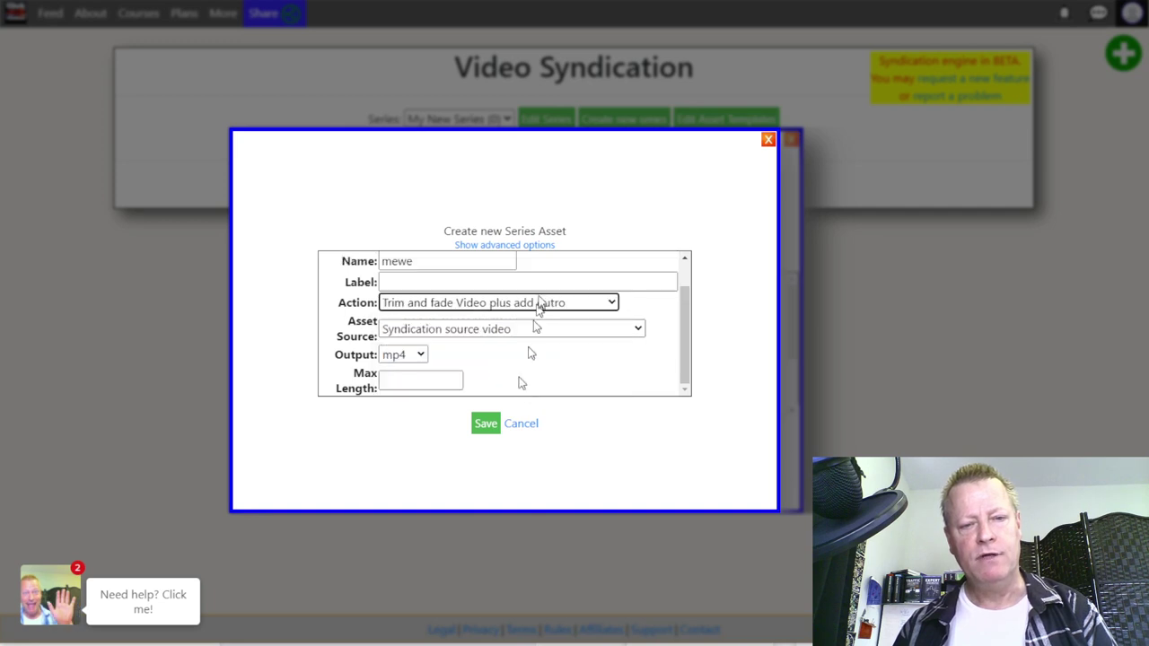
Step: Keep Syndication source video as the mewe asset's source, set its max length to 240, and save the asset and the series
click(454, 331)
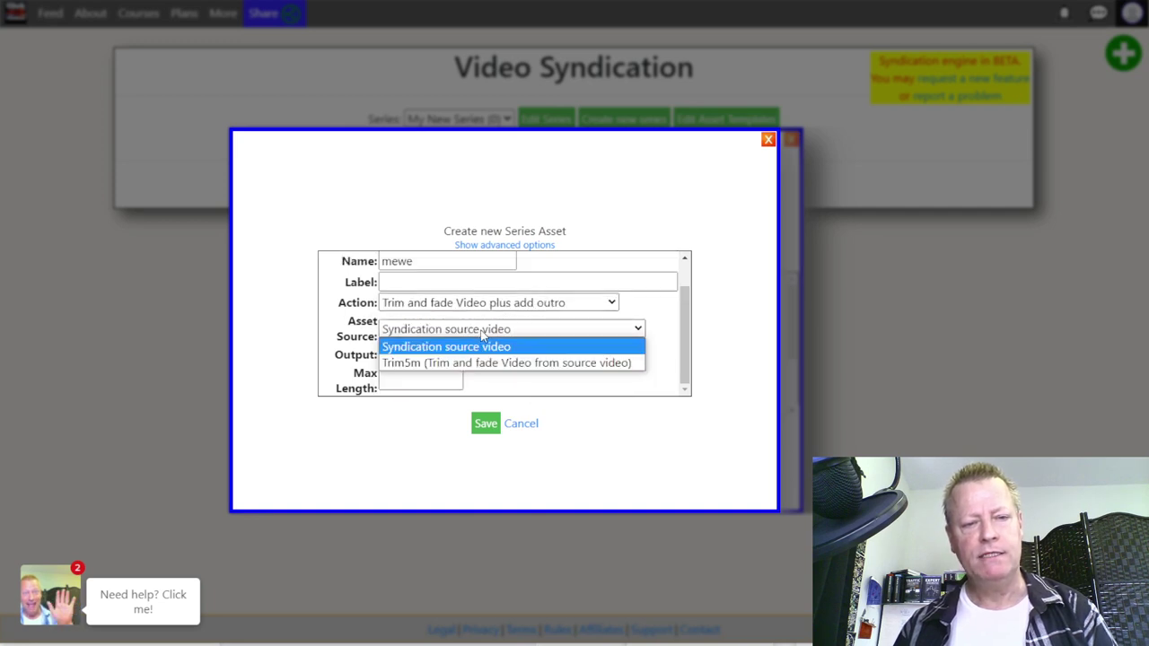
click(649, 333)
click(429, 380)
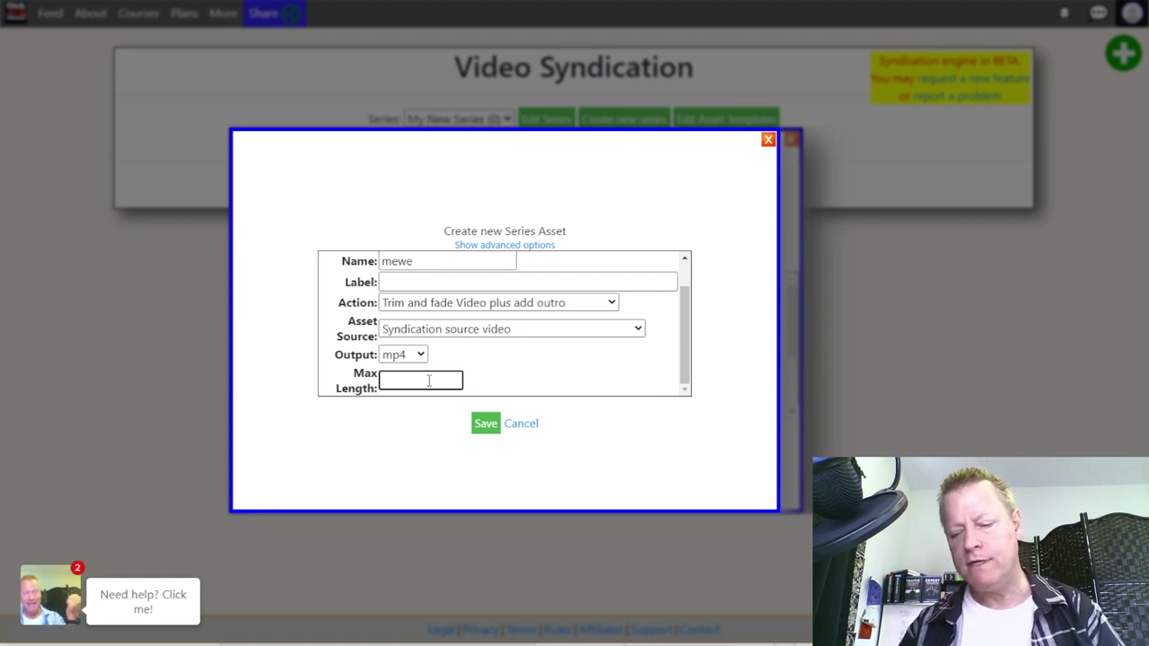
text(240)
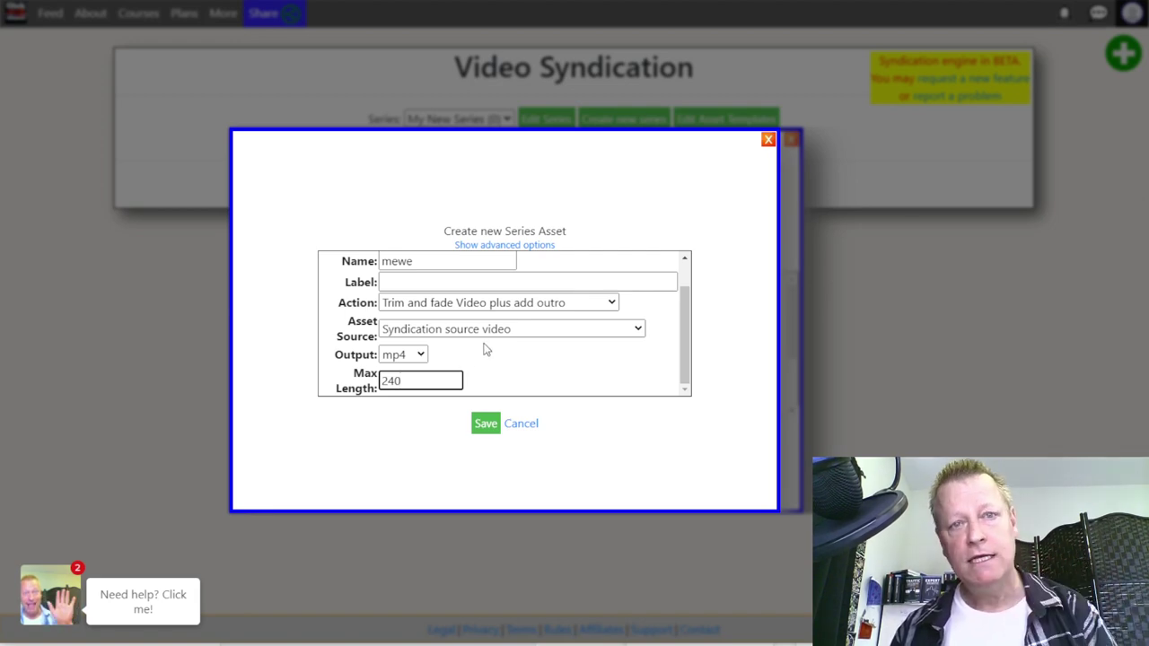
click(477, 423)
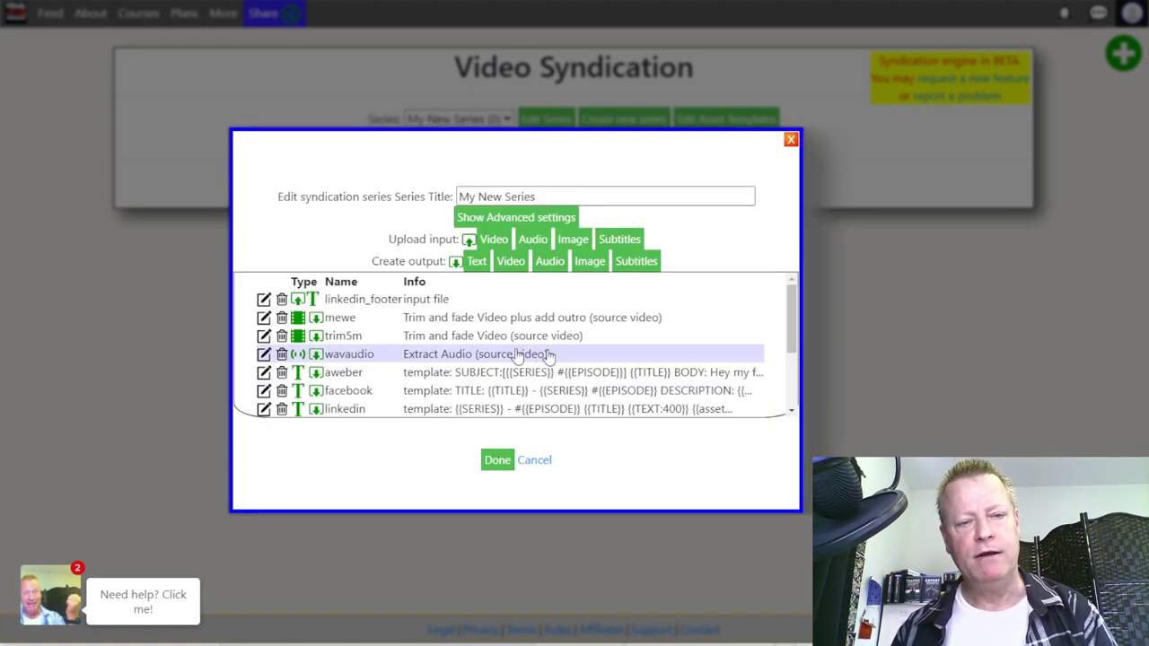
scroll(359, 386, down, 3)
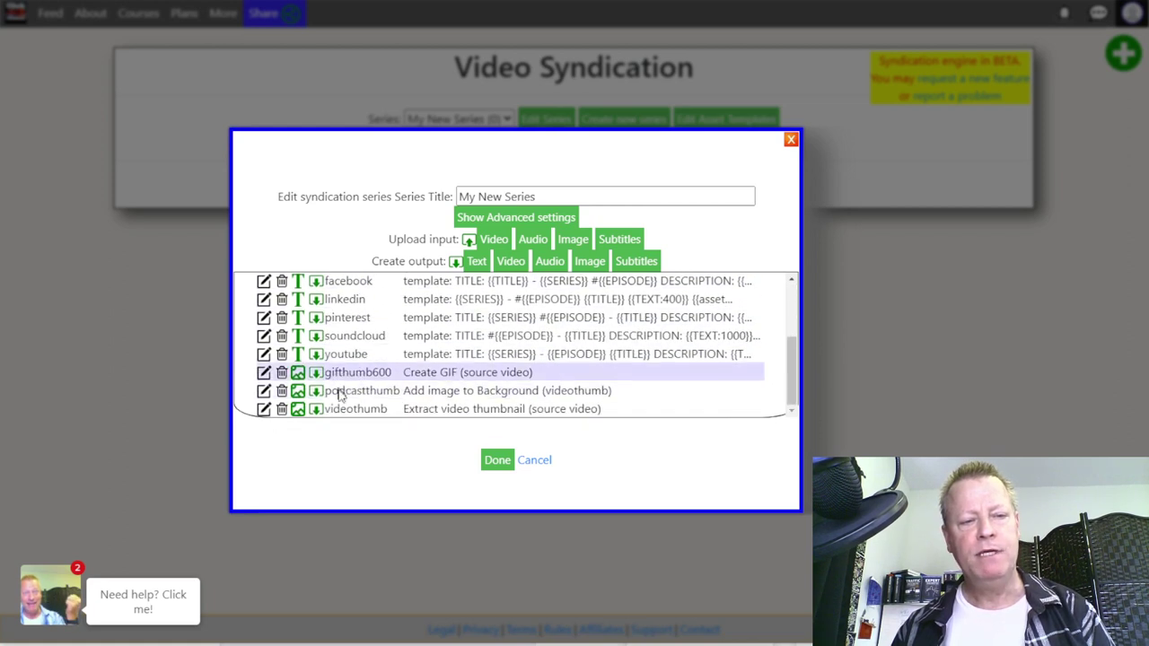
scroll(359, 390, up, 3)
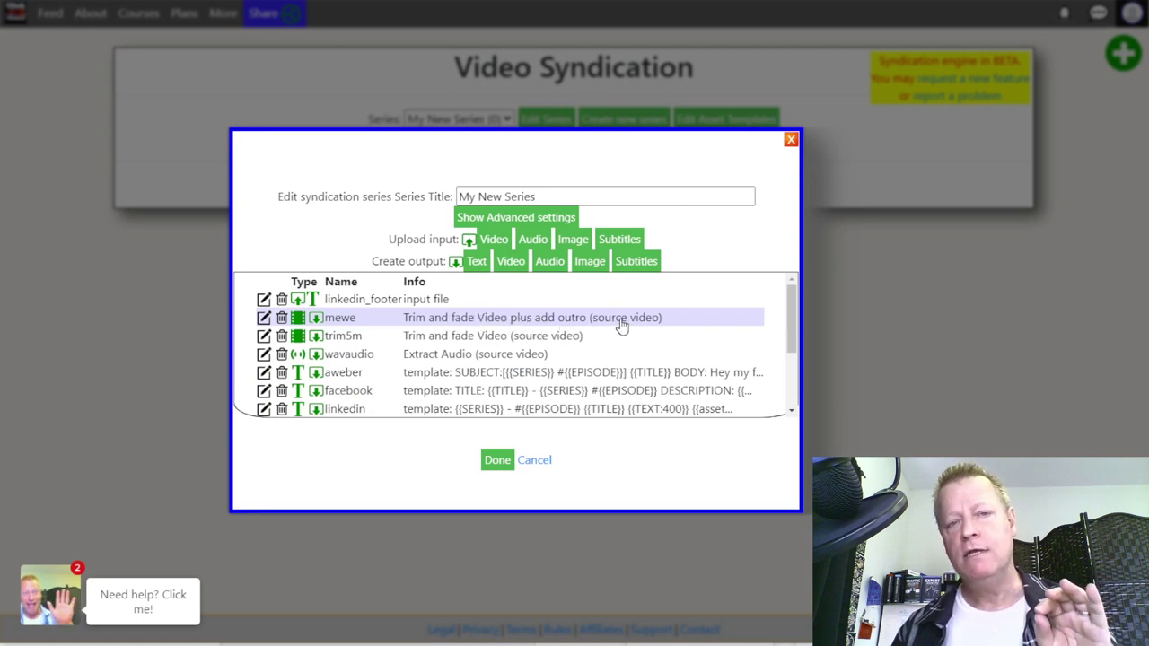
click(495, 461)
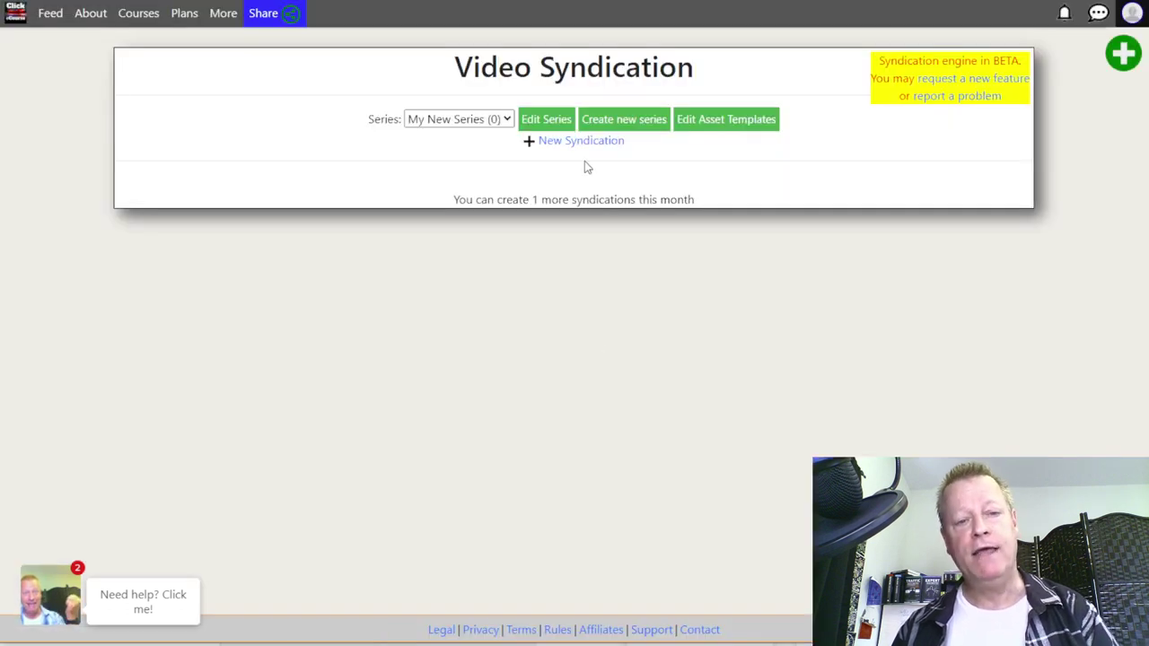
Step: Create a new syndication for episode 1 titled "Pilot" and continue to its info
click(577, 150)
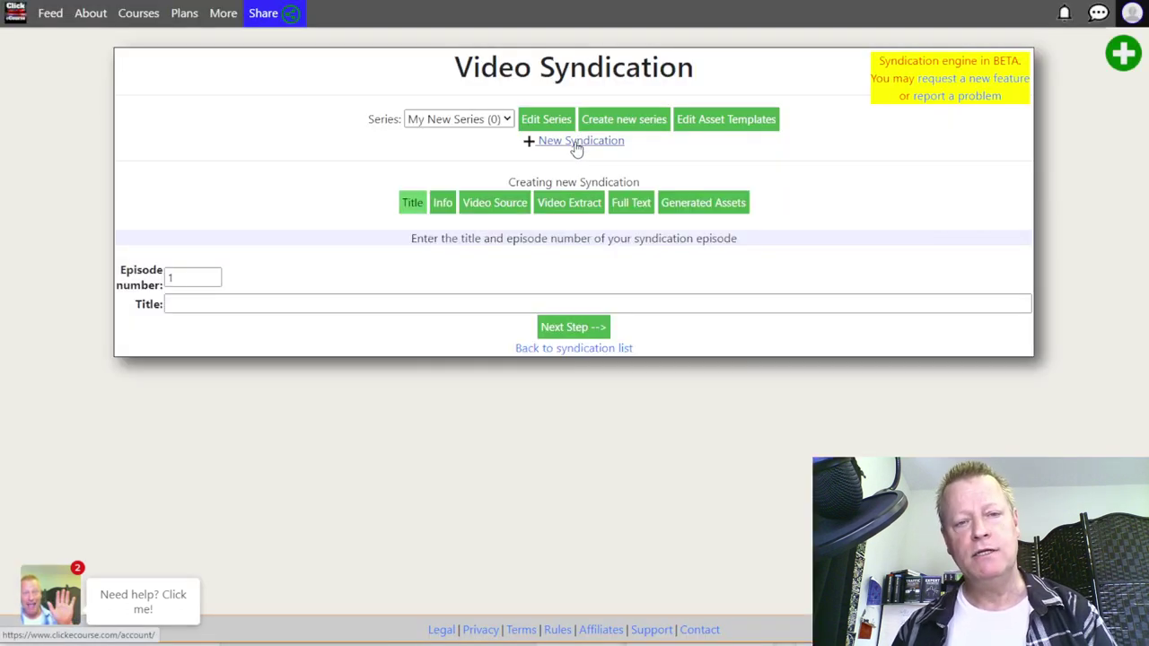
click(209, 305)
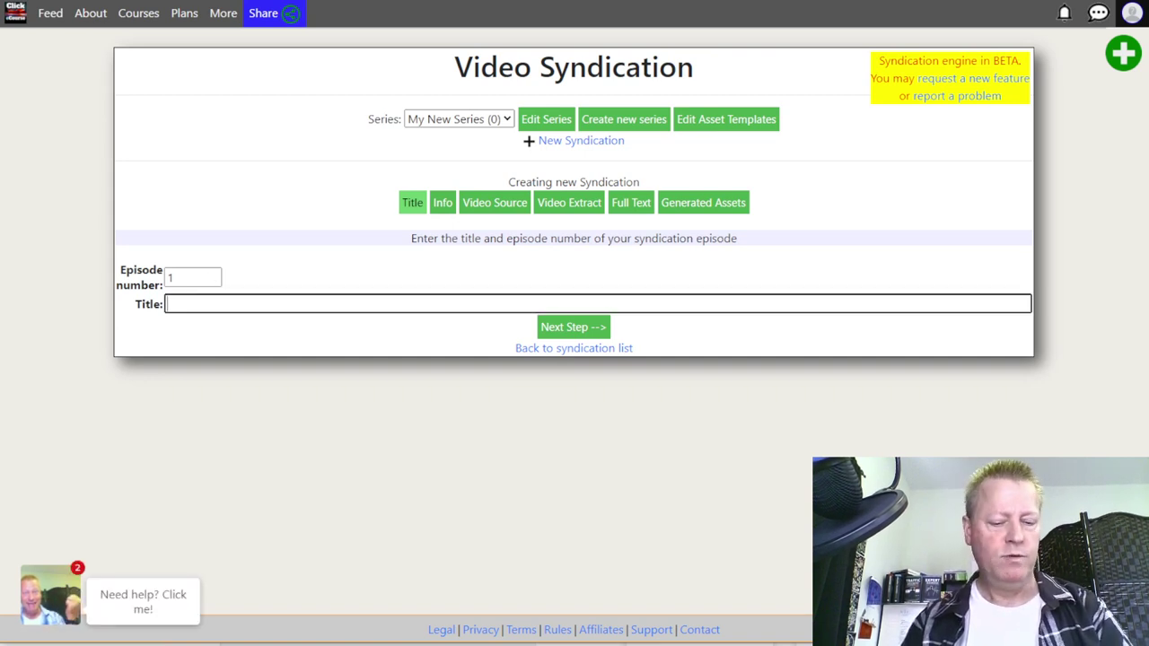
text(Pilot)
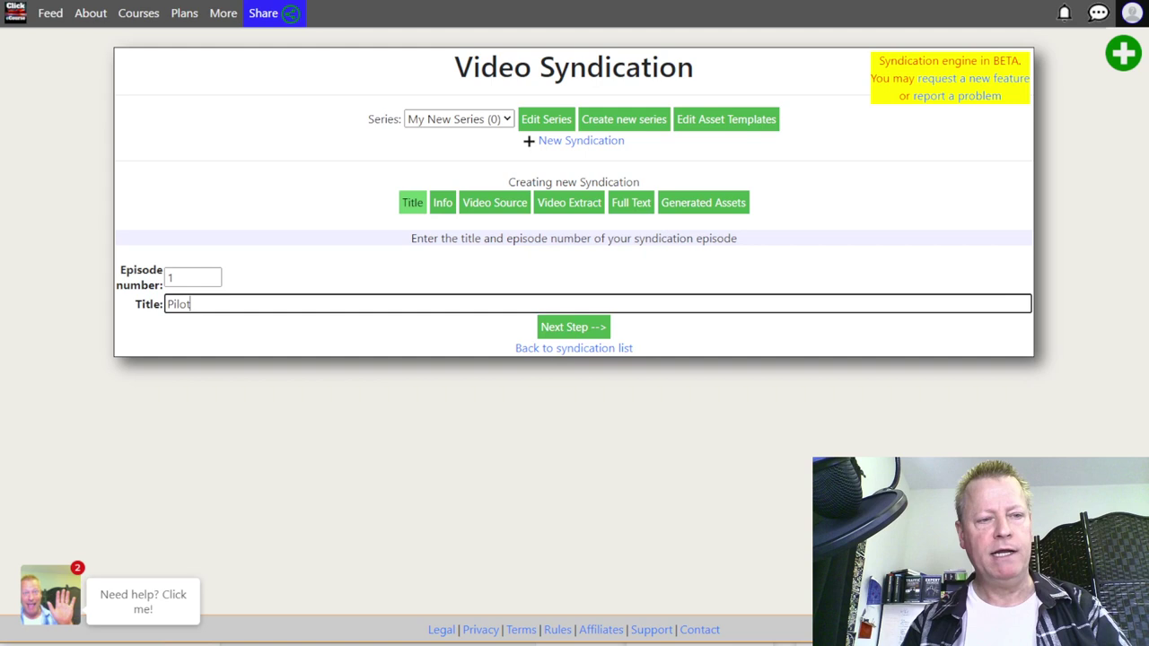
click(580, 328)
Step: Enter the personal website address as the episode URL, keep the default publish date, and continue to the video source
click(255, 272)
text(https)
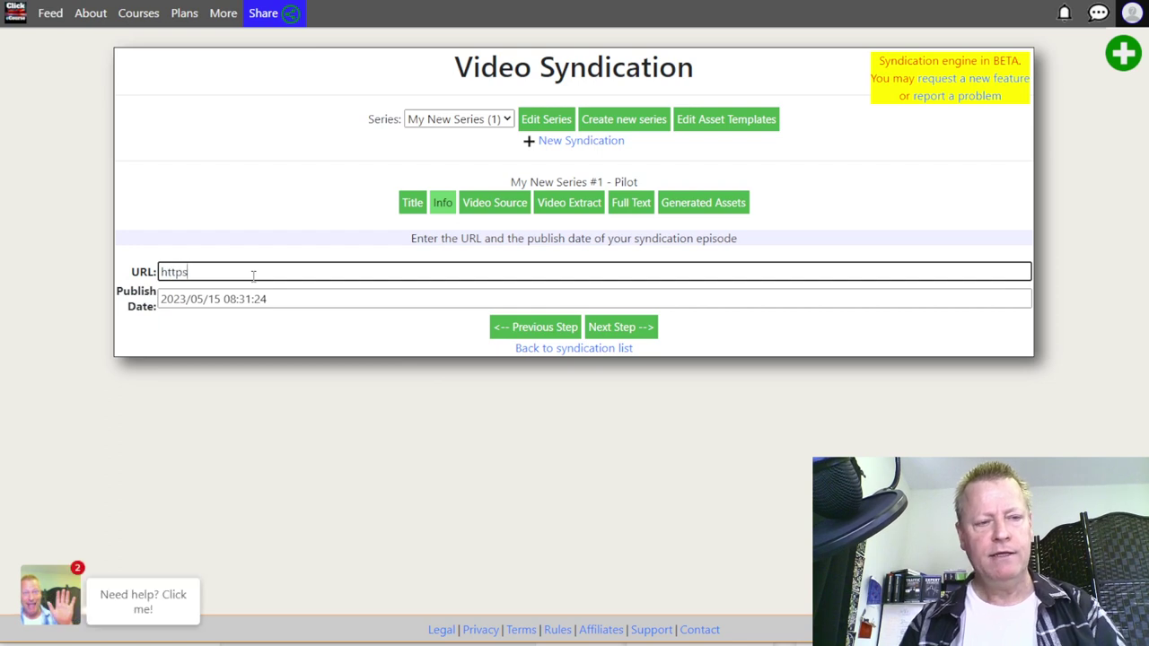
text(://)
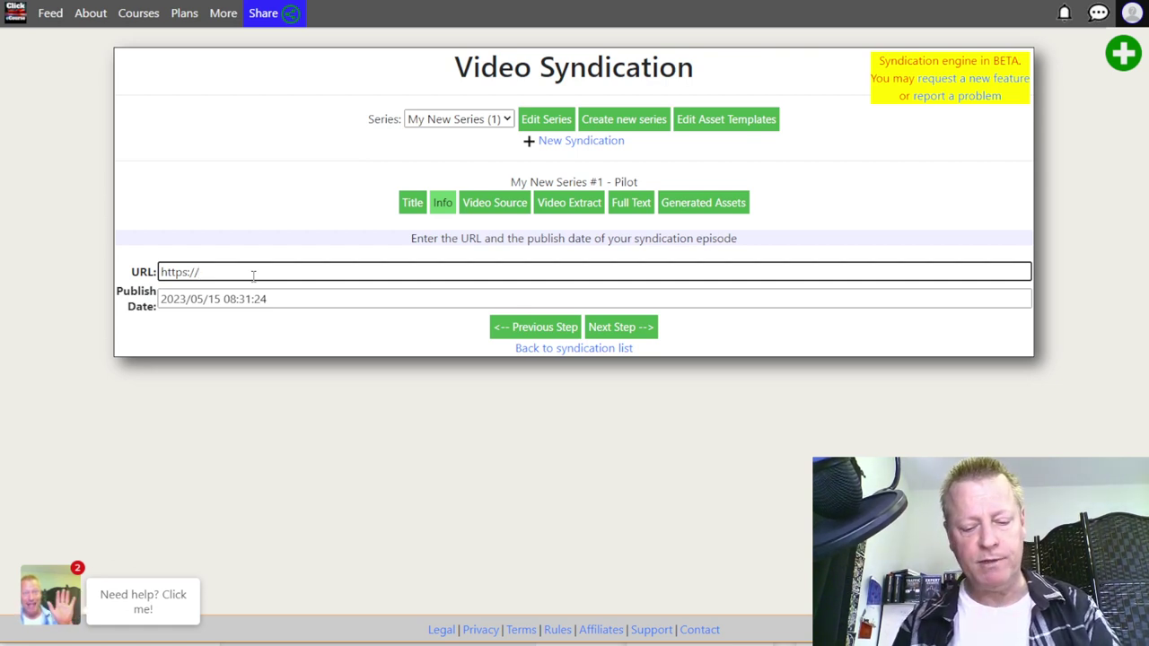
text(jeansergegagnon.com)
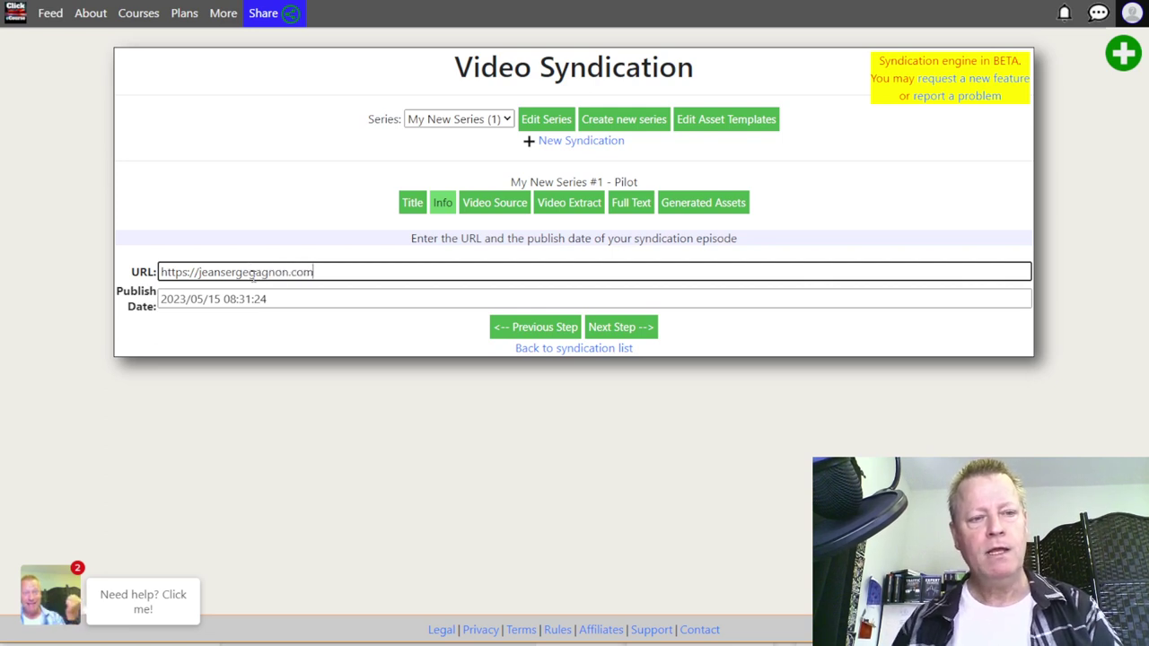
drag(173, 299, 299, 298)
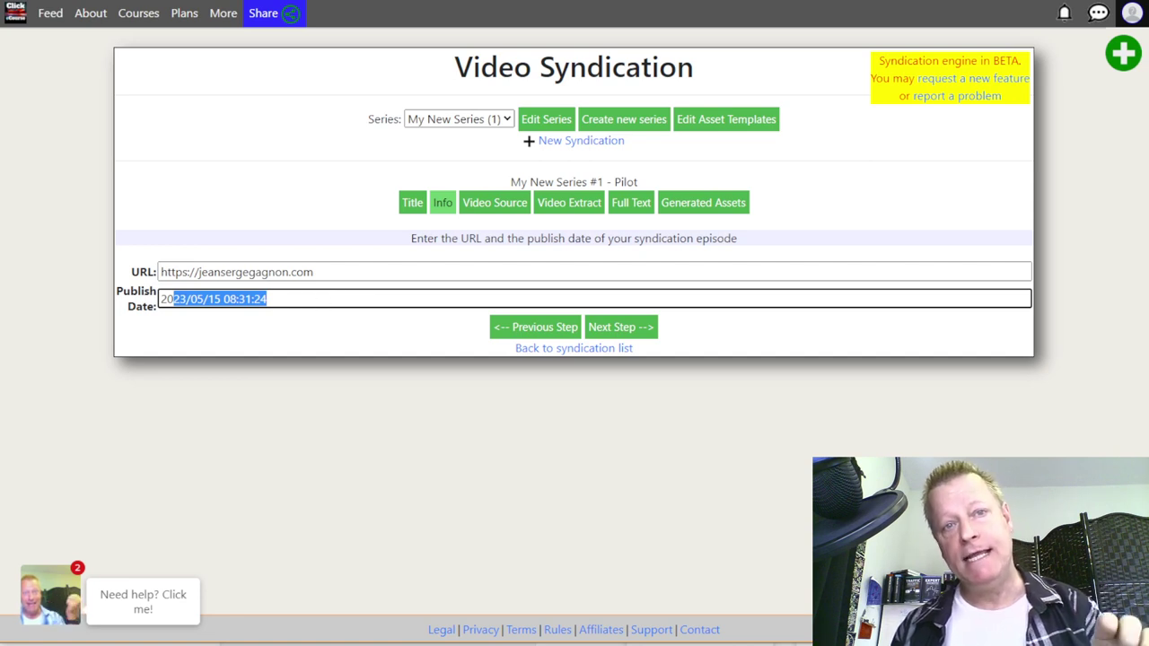
click(631, 331)
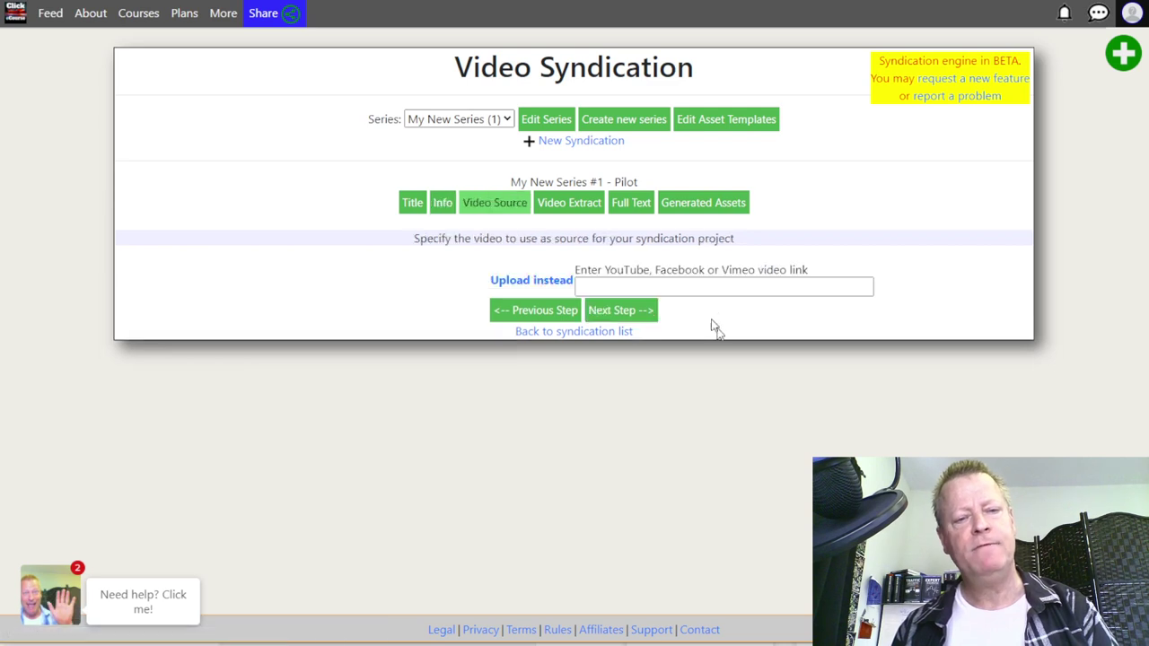
Step: Switch the video source from a link to an upload and open the file chooser
click(610, 286)
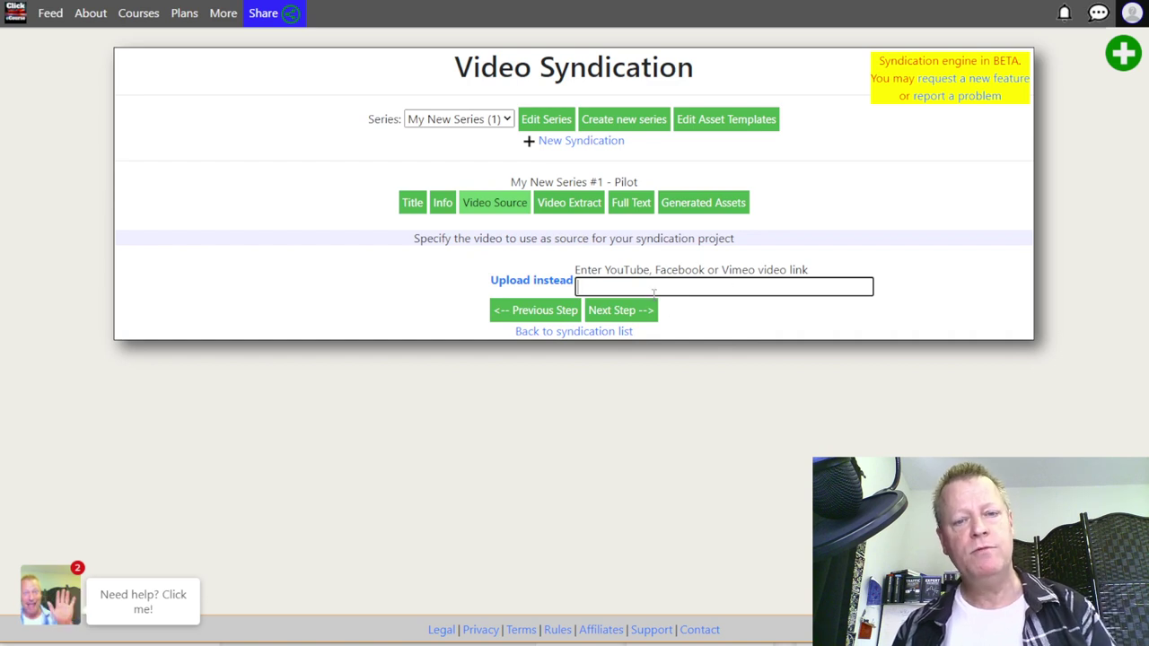
click(557, 283)
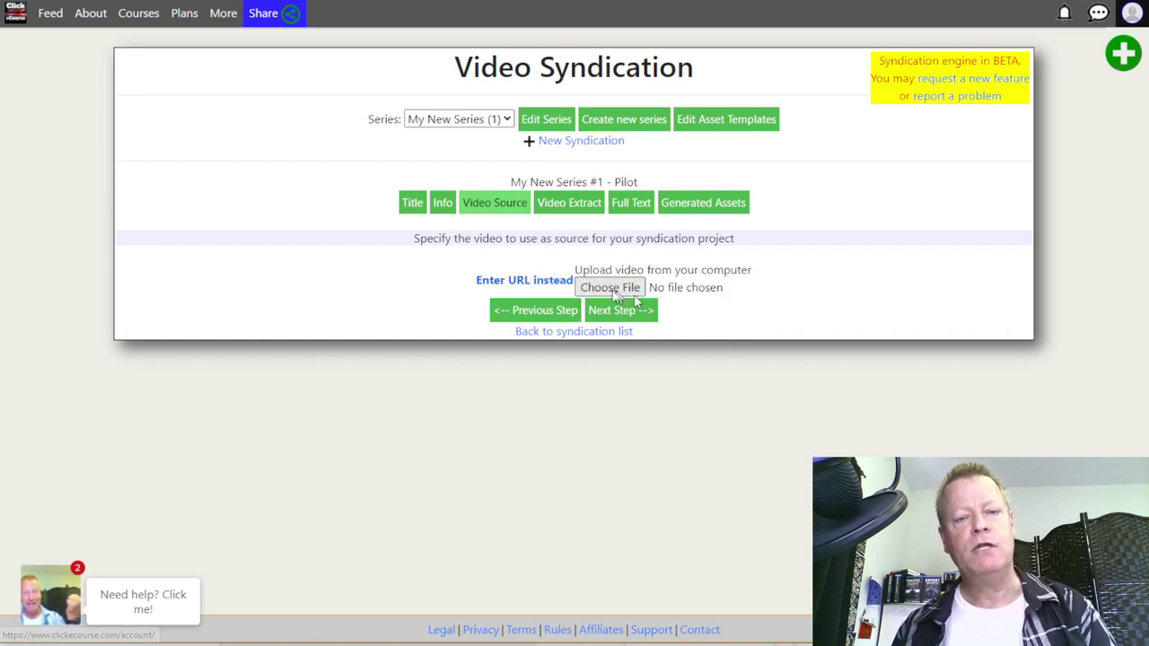
click(625, 294)
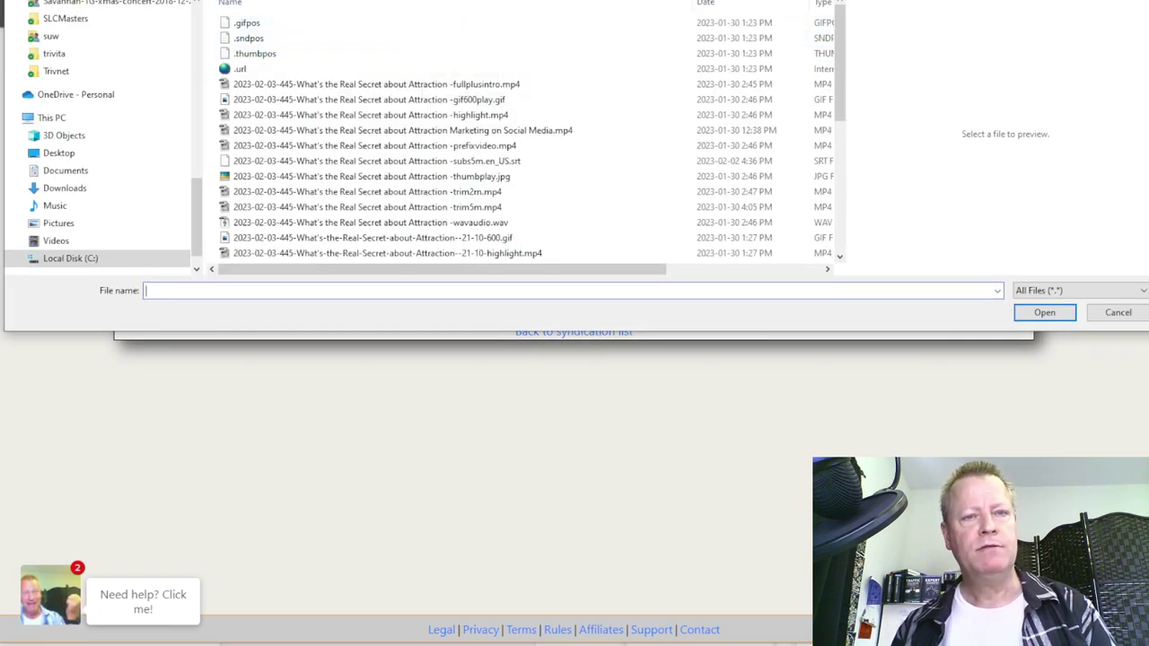
key(alt+Up)
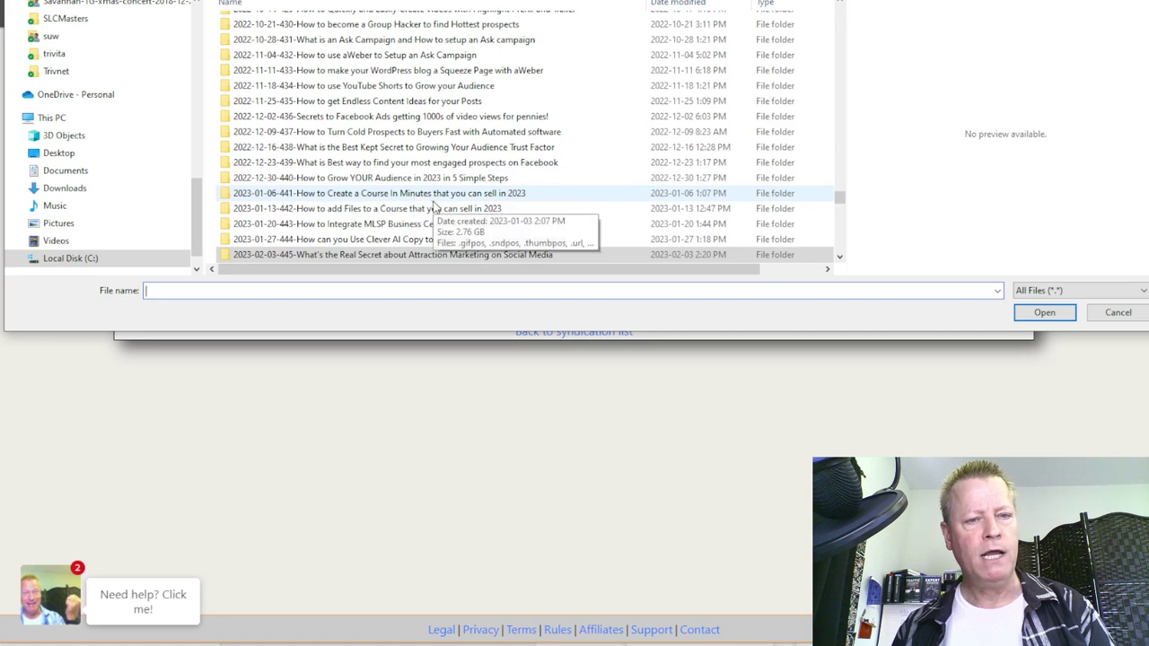
double_click(407, 179)
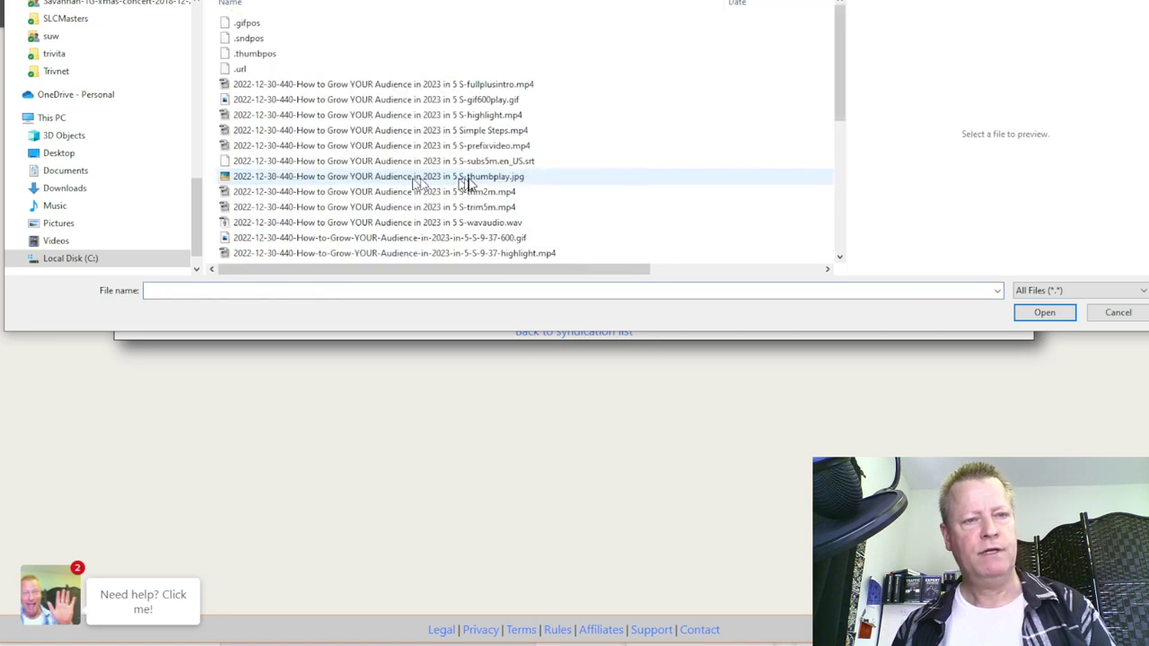
click(492, 87)
click(723, 5)
drag(723, 6, 642, 18)
drag(632, 20, 574, 25)
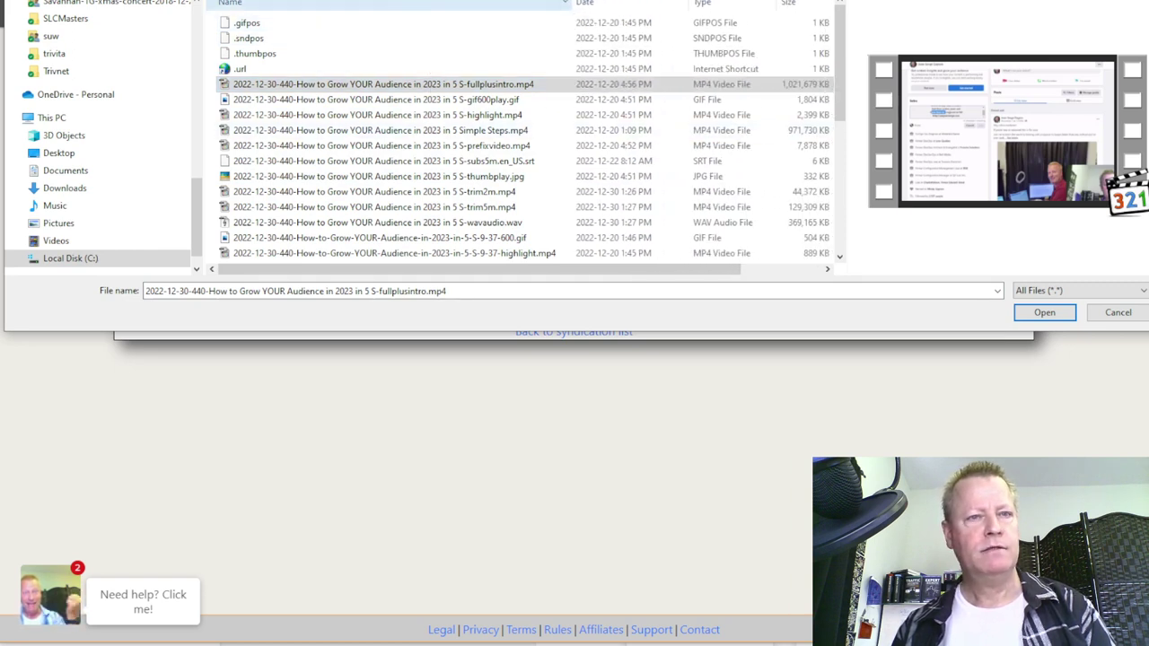
key(alt+Up)
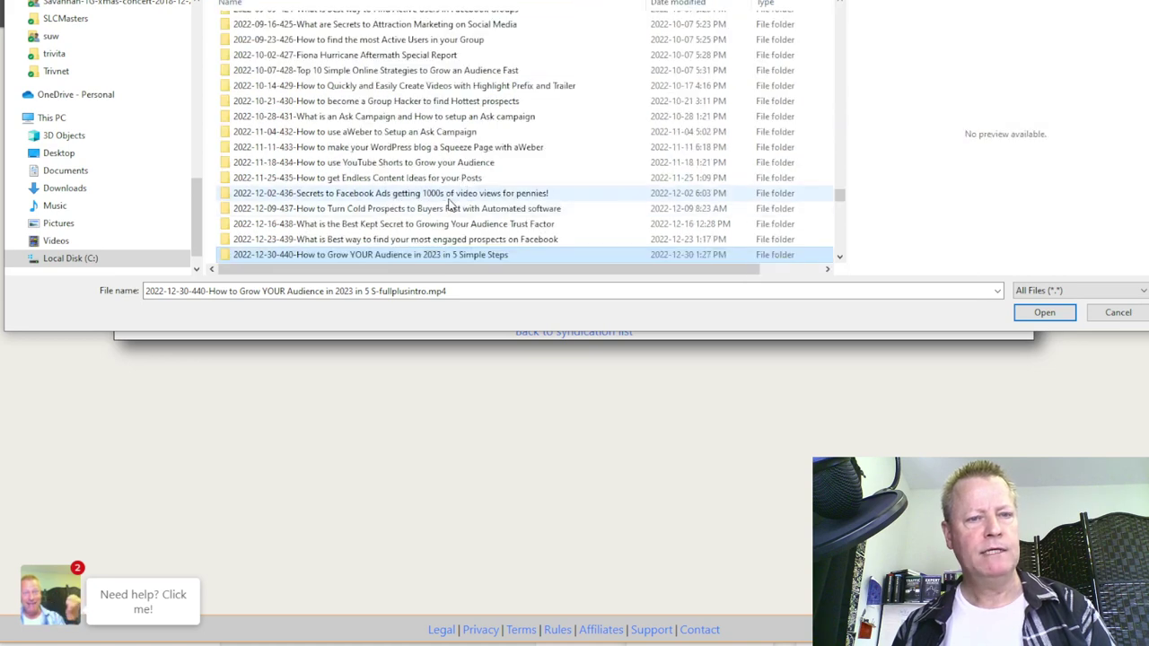
click(457, 197)
double_click(457, 197)
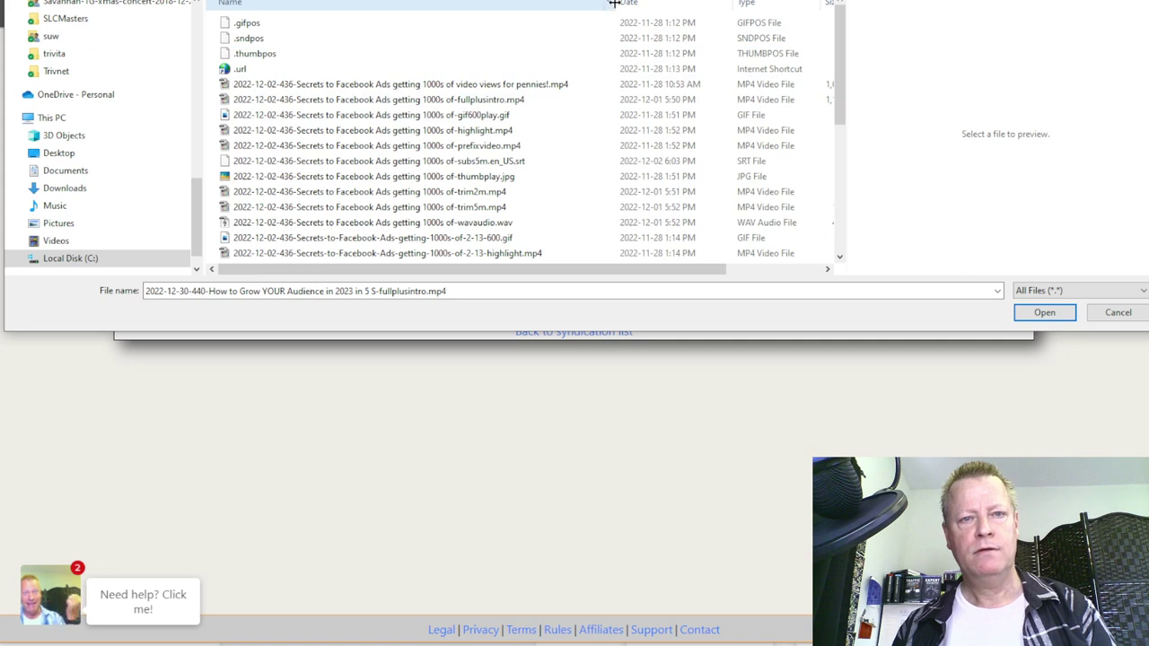
drag(611, 4, 574, 3)
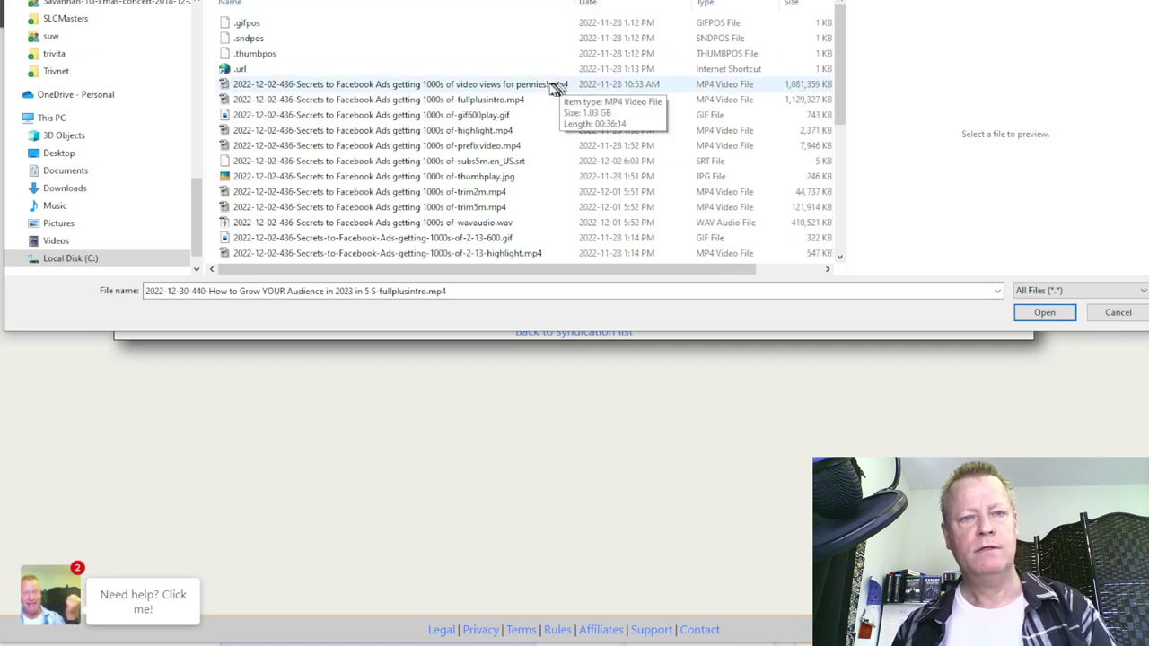
key(alt+Up)
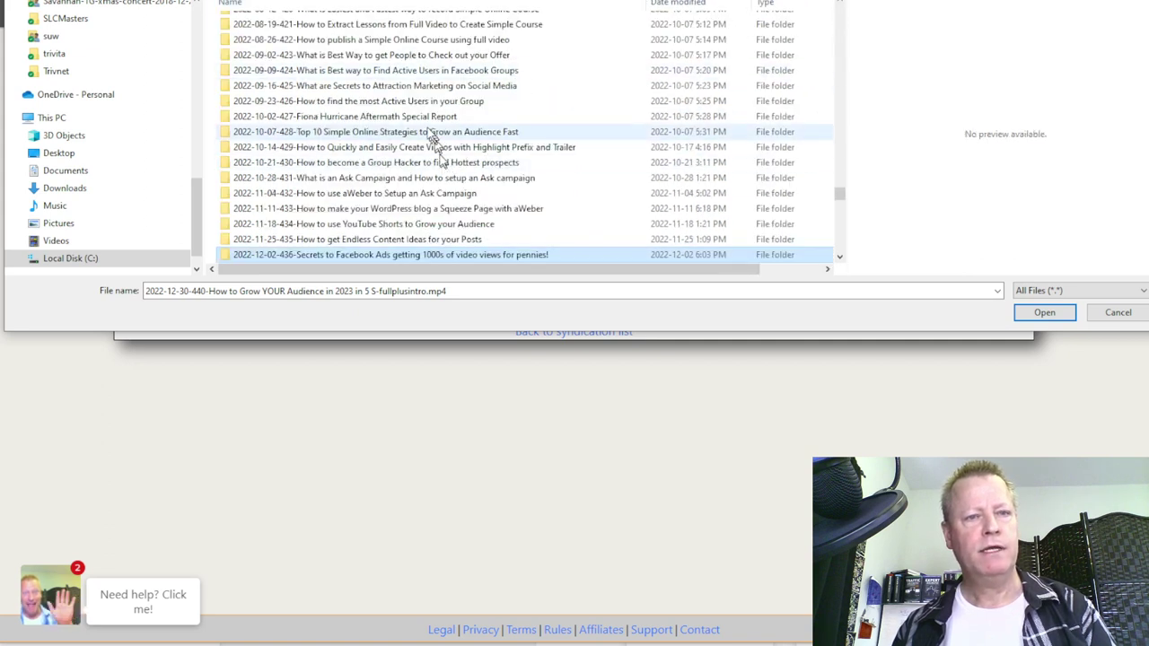
double_click(426, 118)
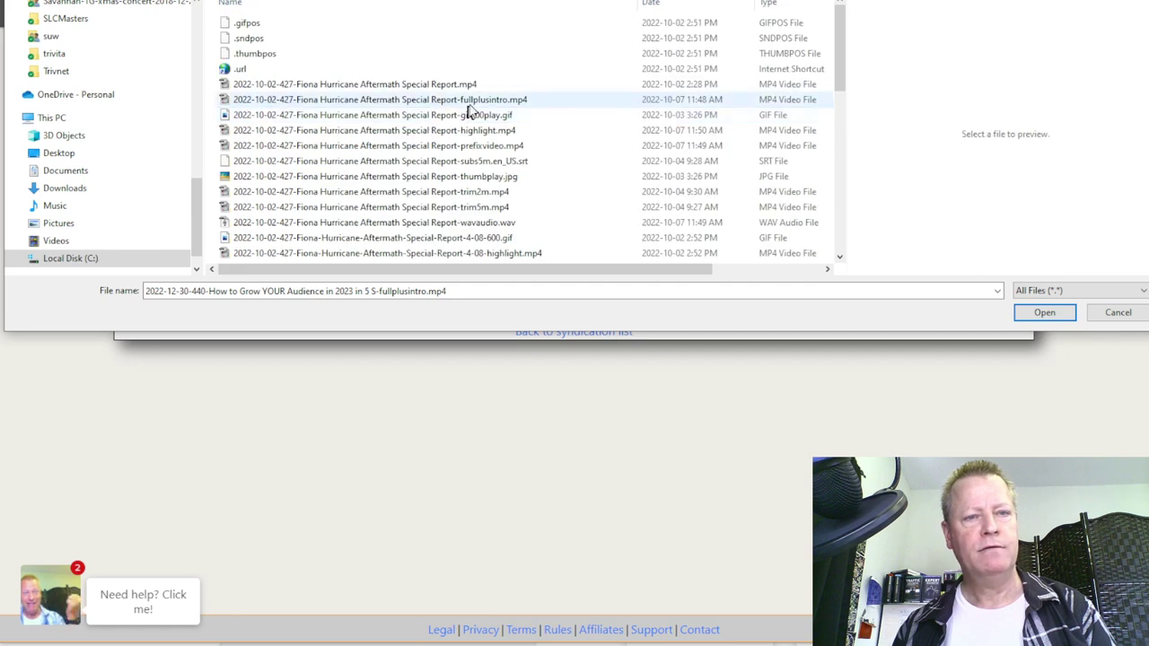
click(499, 99)
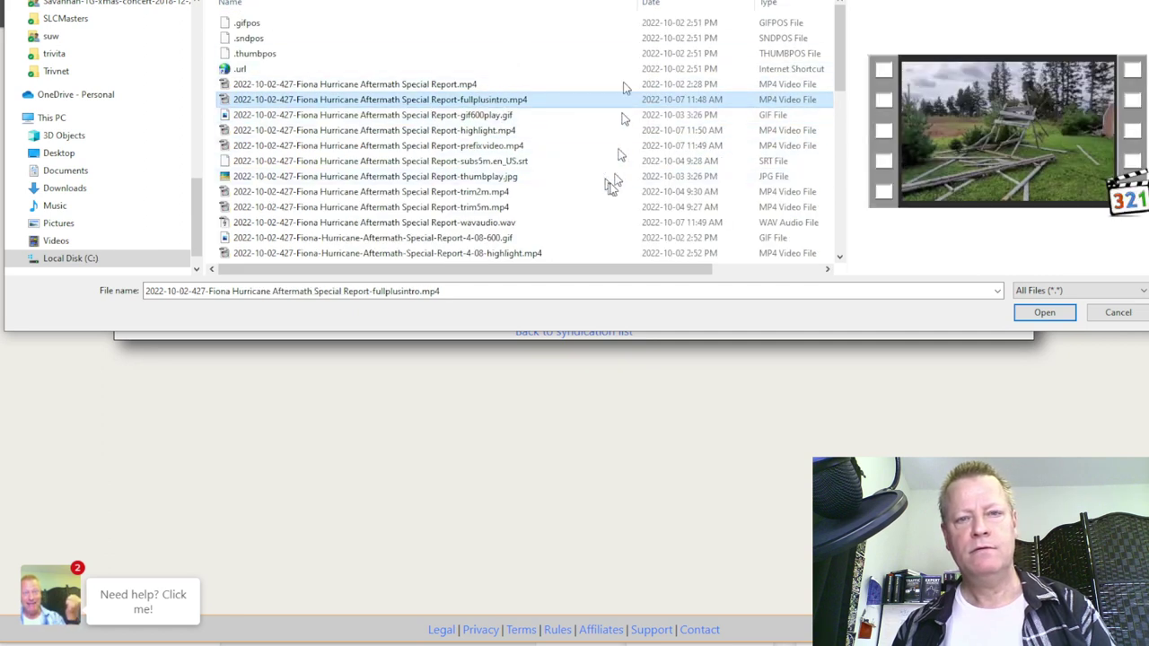
drag(638, 7, 578, 4)
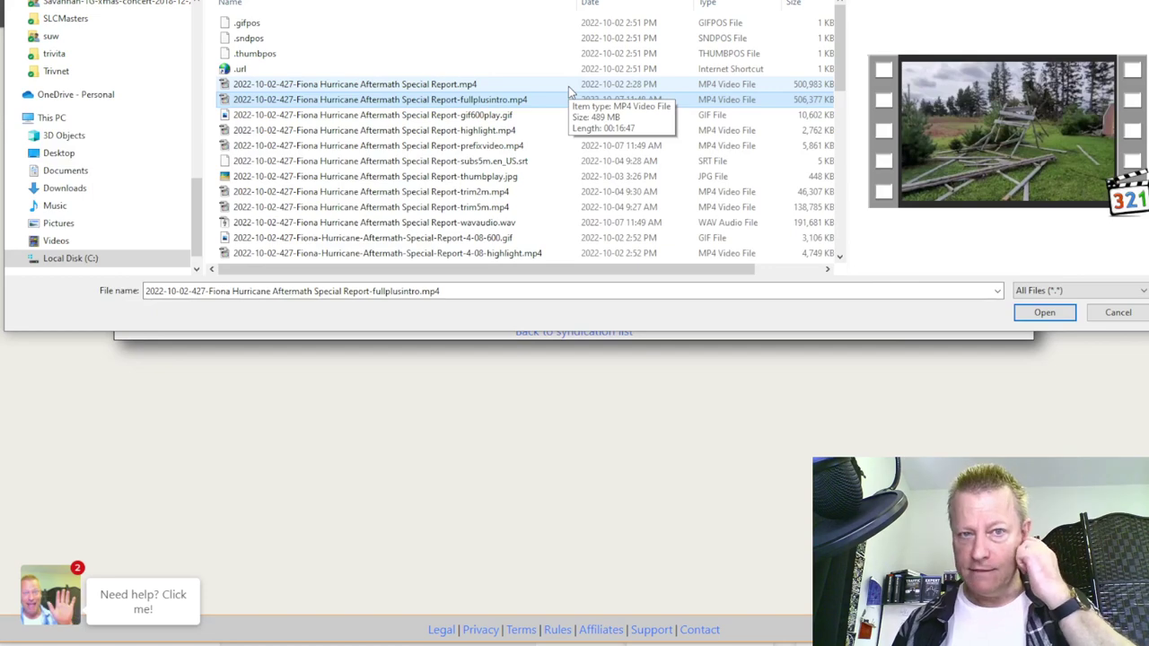
click(1042, 322)
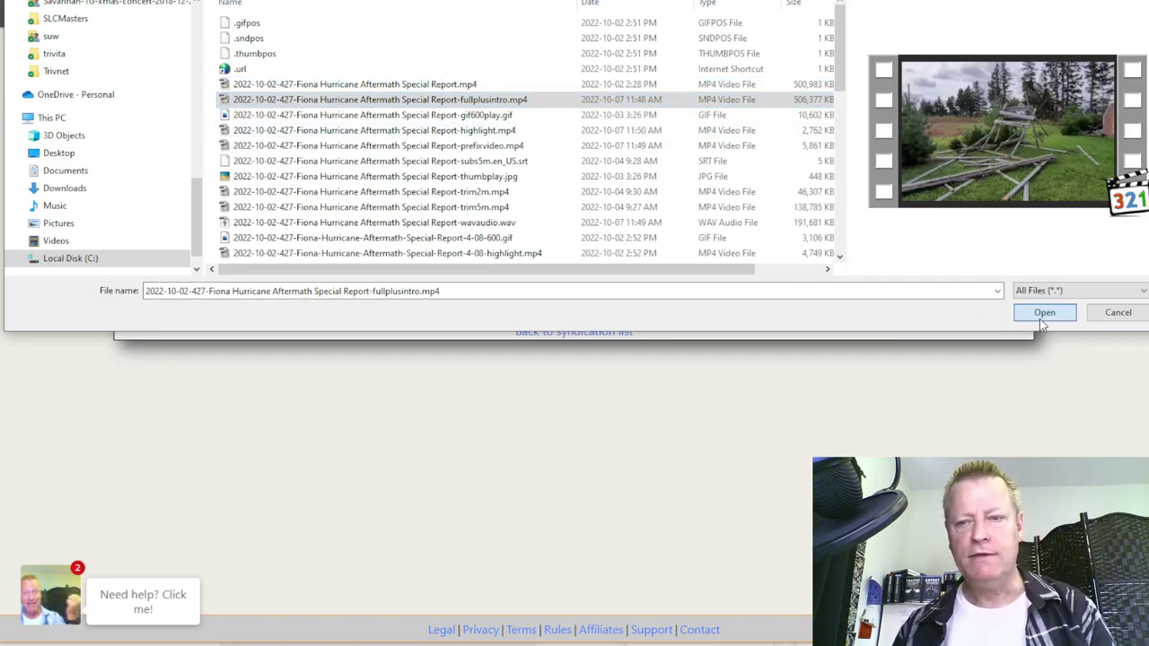
Step: Upload the chosen hurricane video as the episode's source and continue to the video extract settings
click(626, 316)
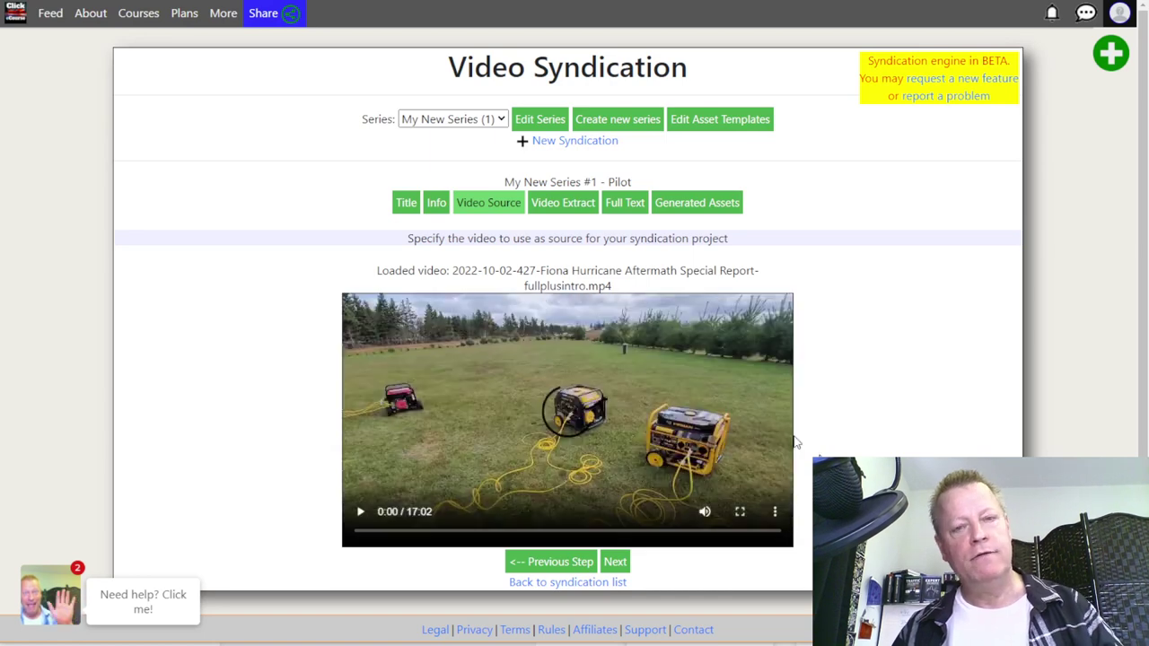
scroll(751, 312, down, 1)
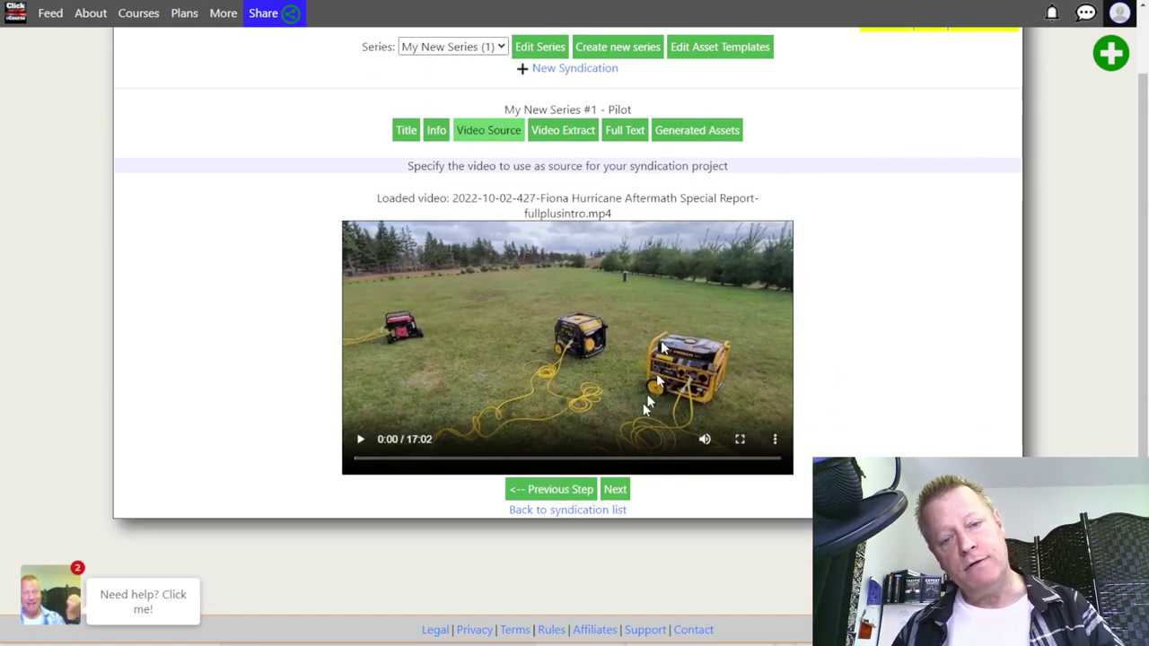
click(615, 490)
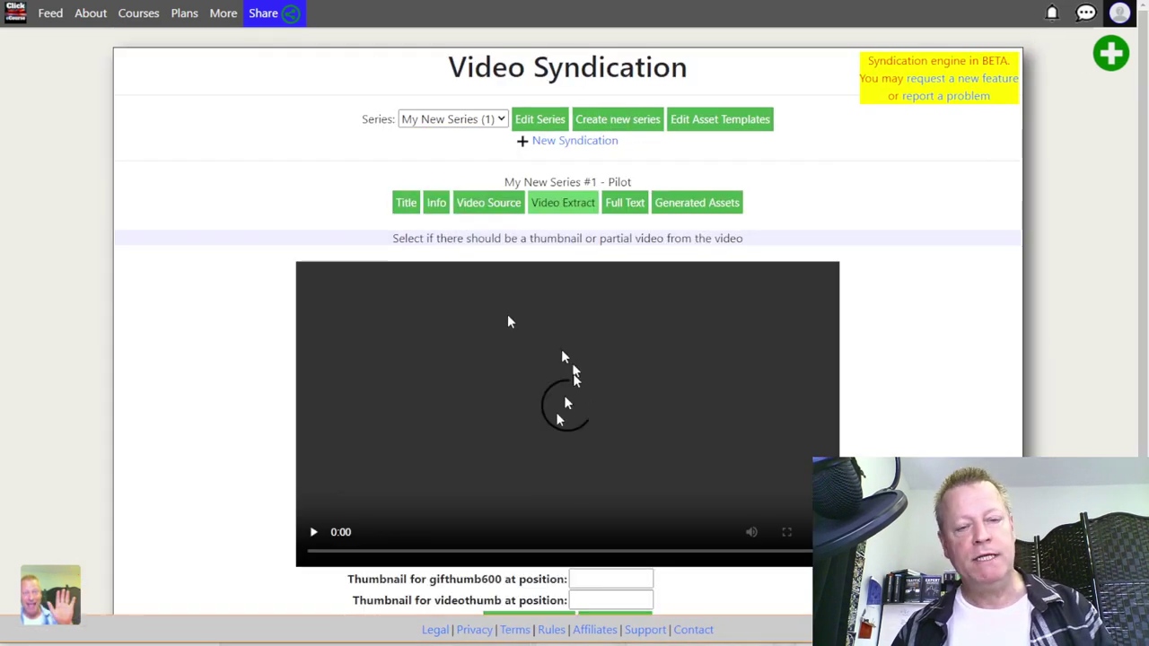
Step: Mute the source video preview, look through it for a thumbnail frame and pause at 12:45
scroll(556, 305, down, 2)
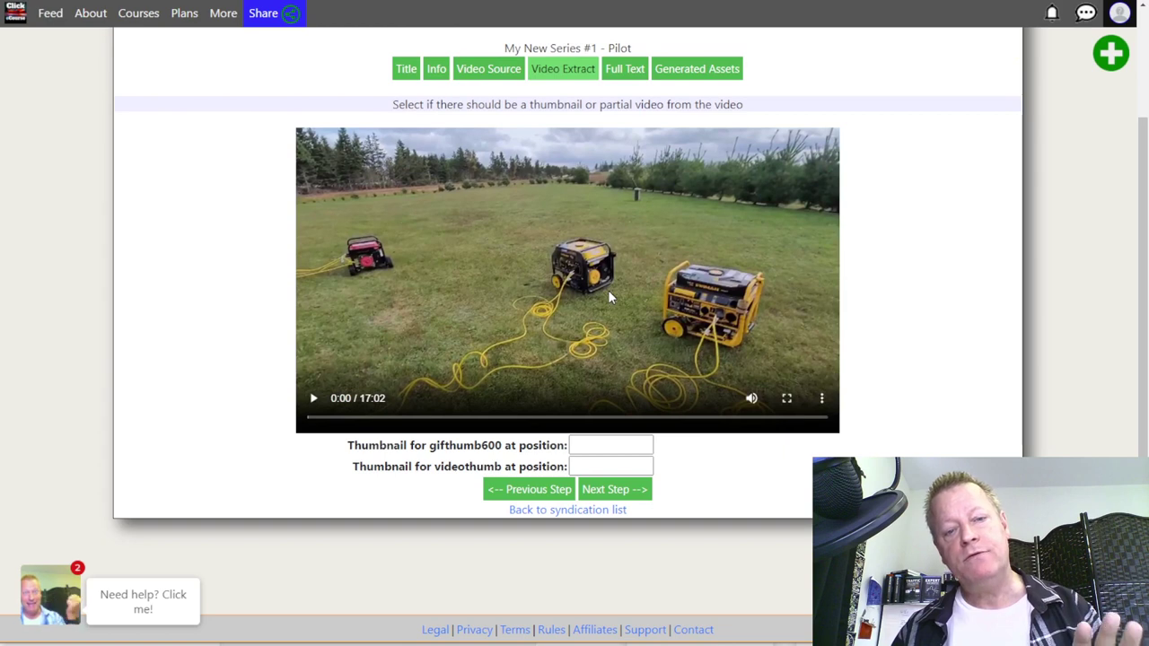
double_click(439, 466)
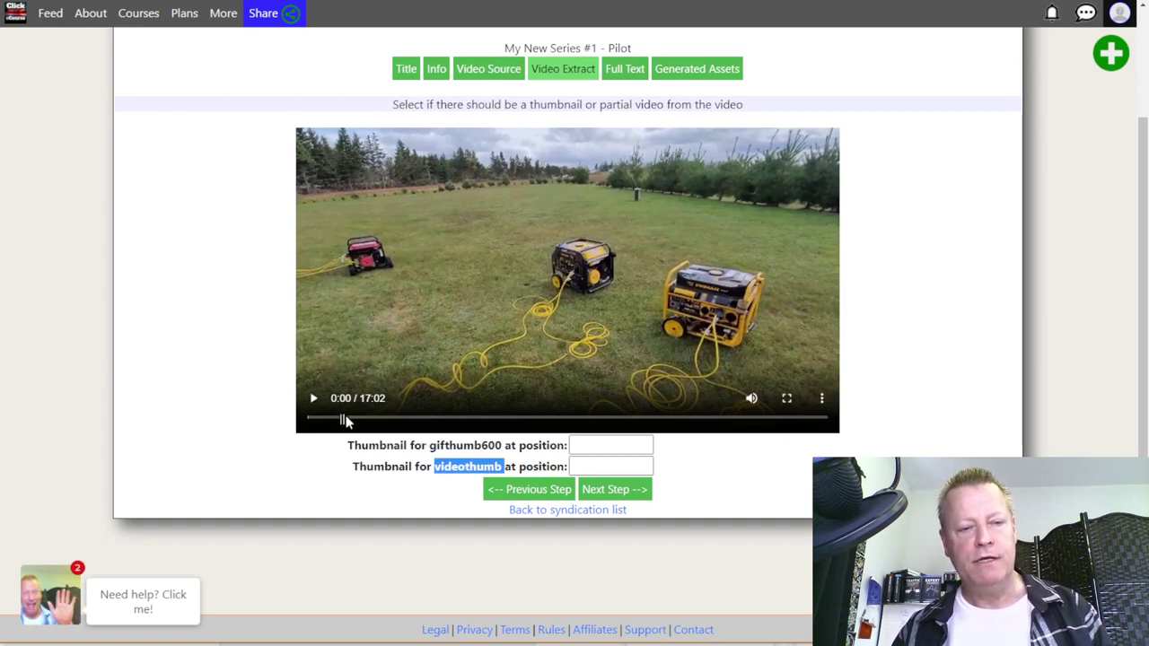
drag(320, 418, 531, 422)
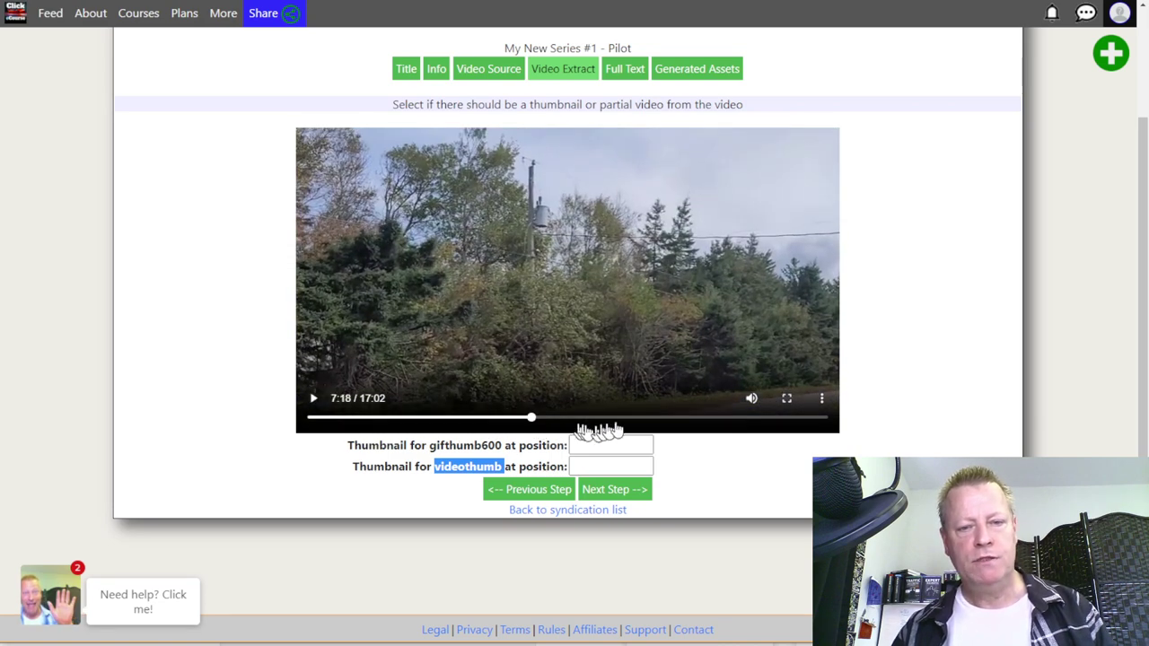
click(752, 400)
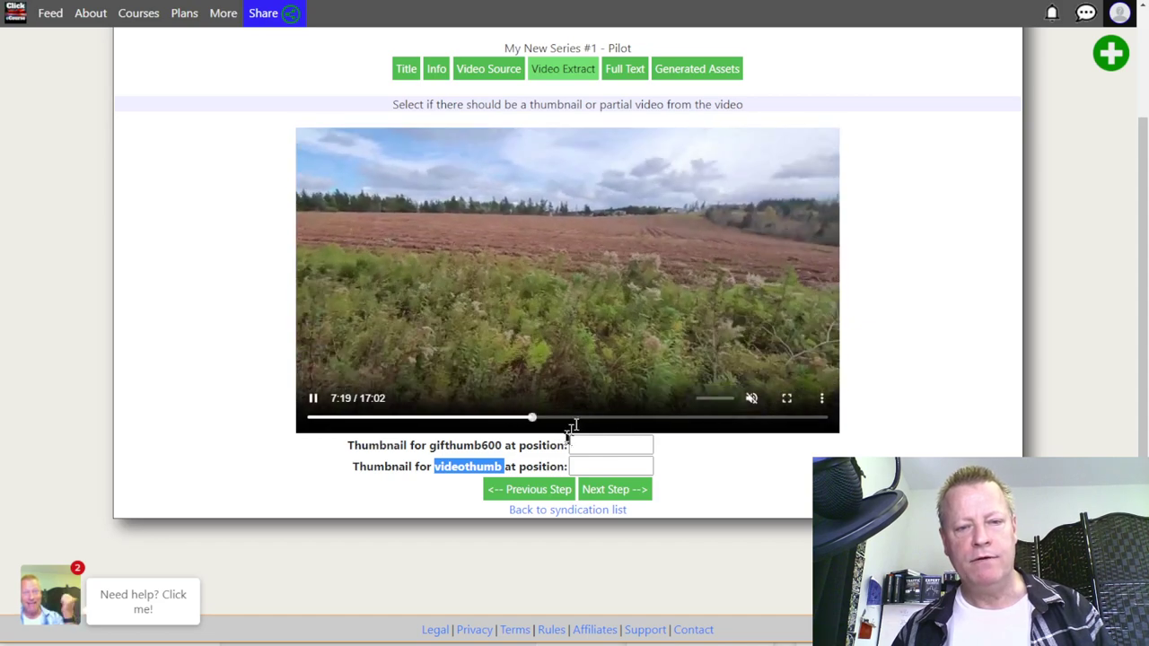
click(581, 420)
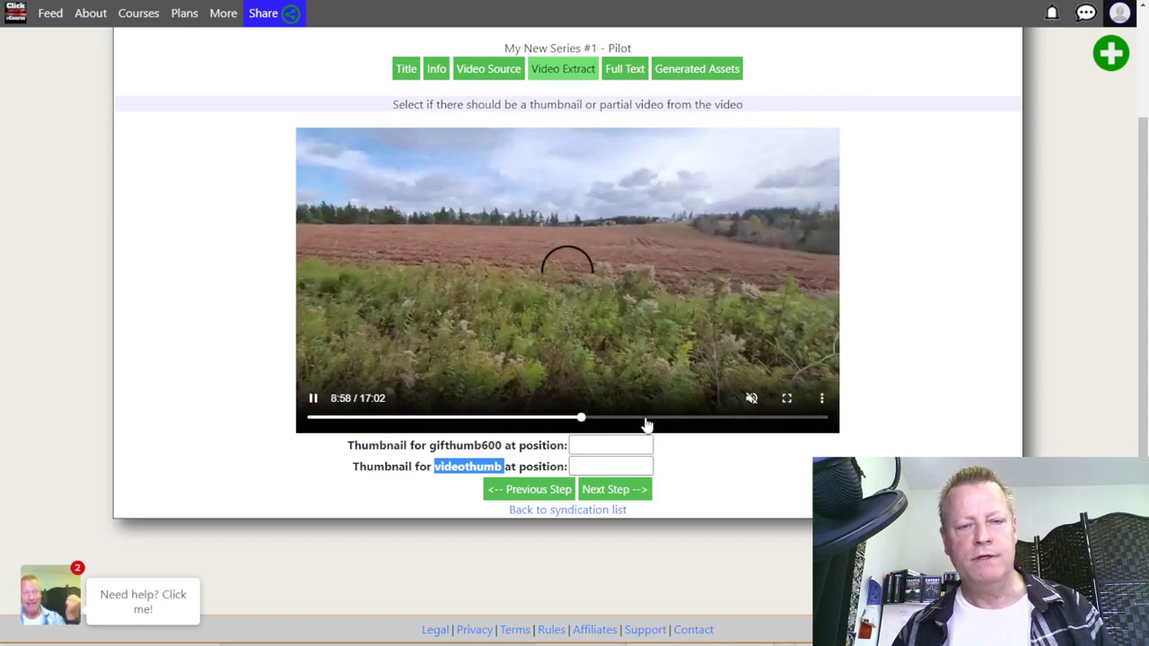
click(646, 421)
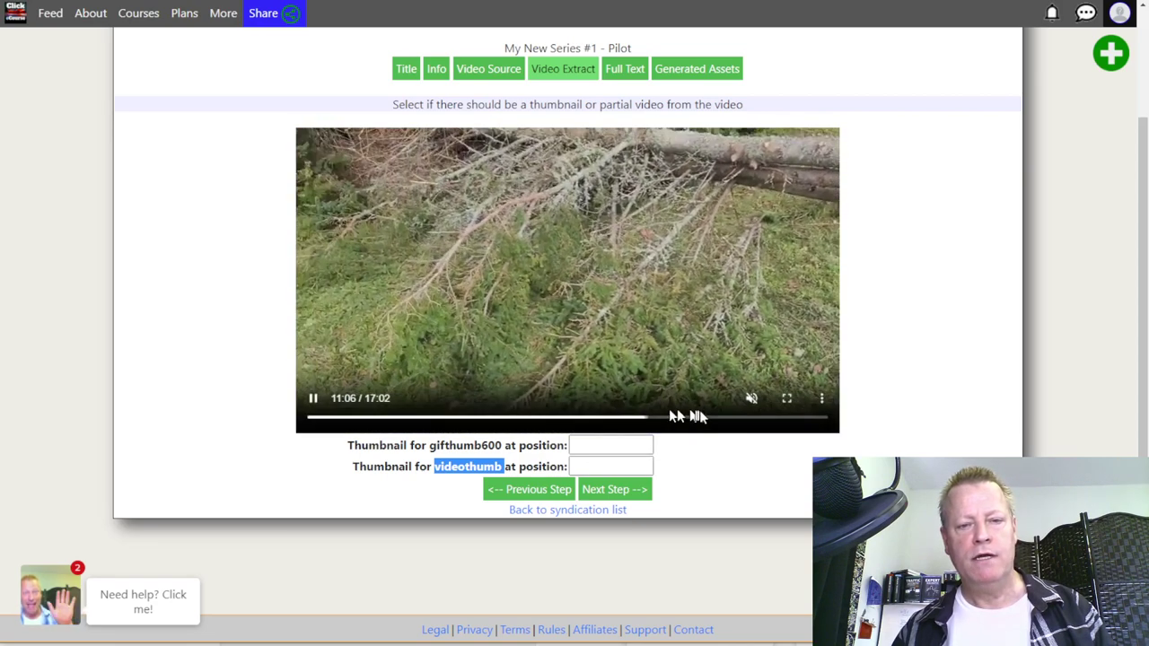
click(692, 419)
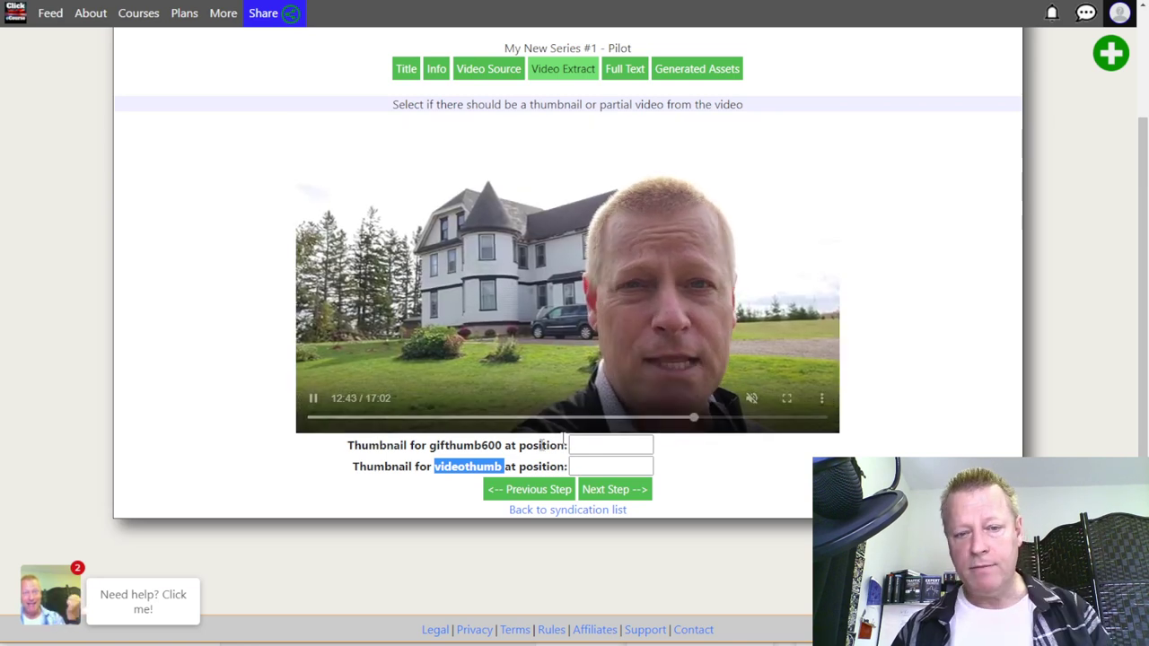
click(700, 288)
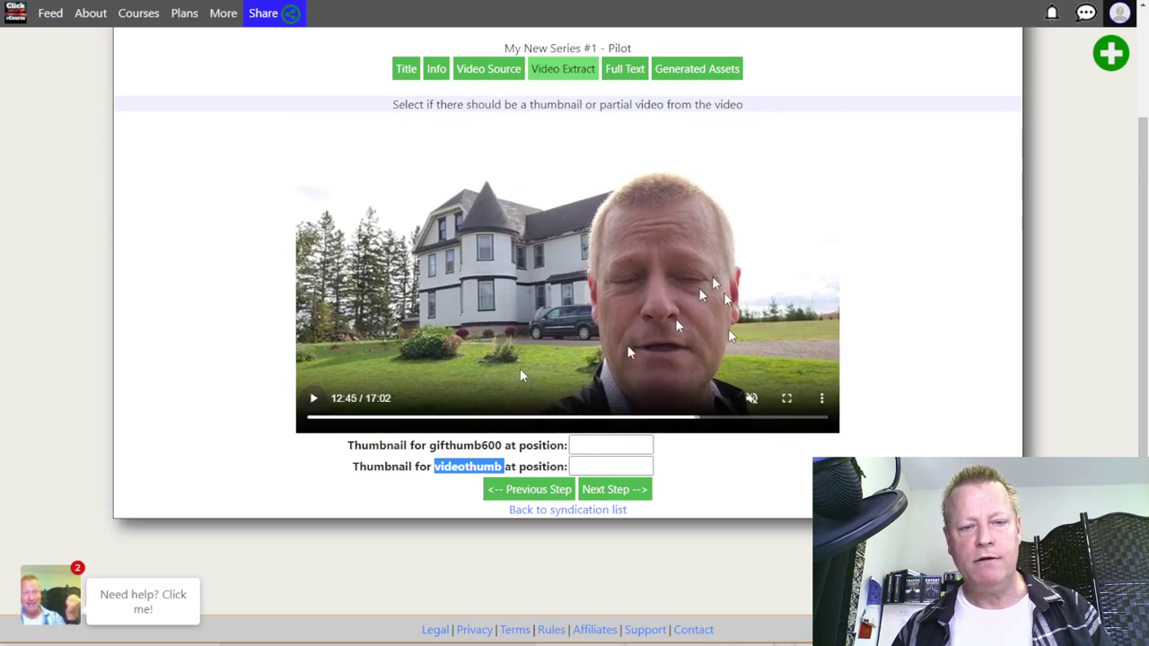
Step: Set the gifthumb600 thumbnail position to 12:45.38 and the videothumb position to 12:14.32
click(610, 445)
click(628, 467)
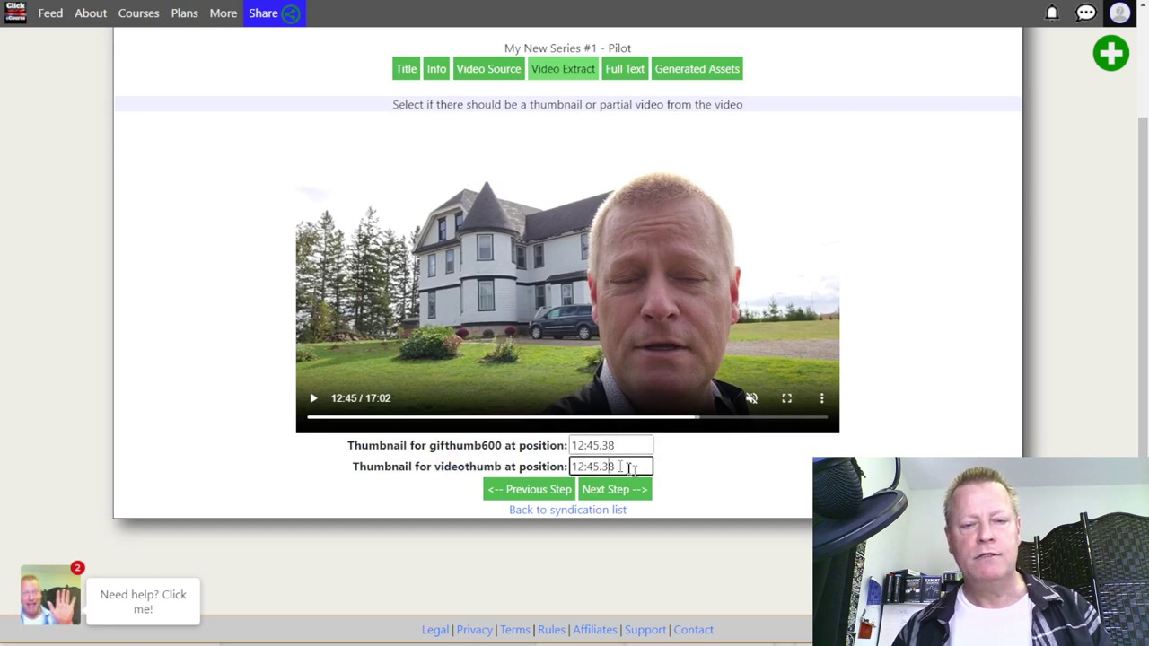
click(626, 447)
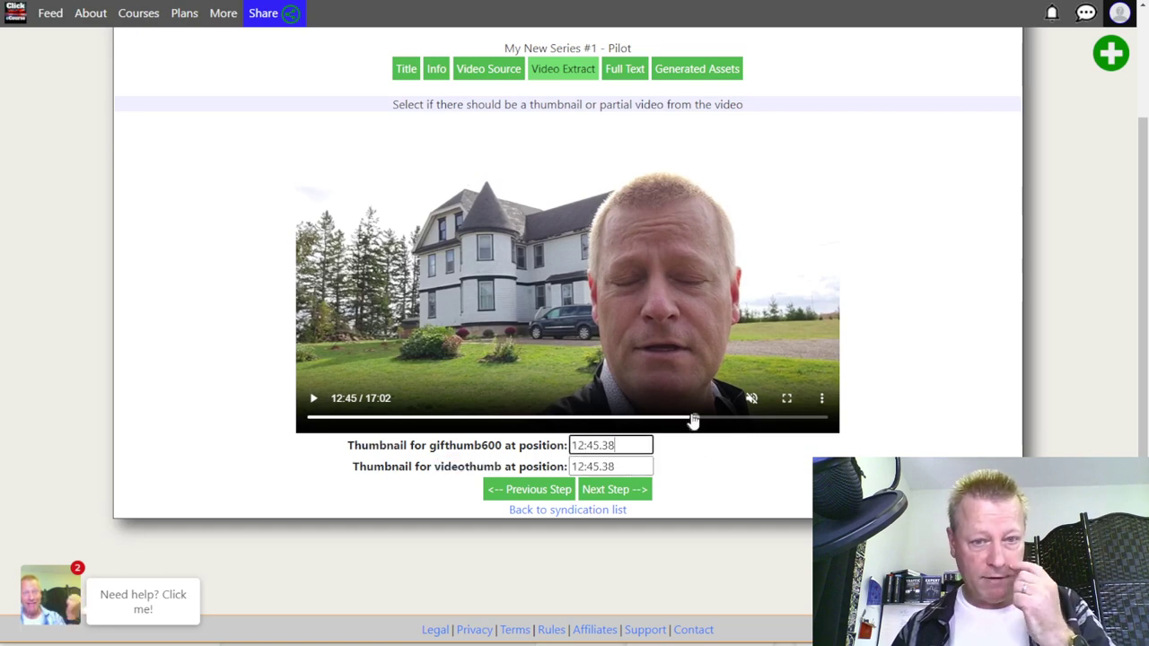
click(634, 466)
click(663, 422)
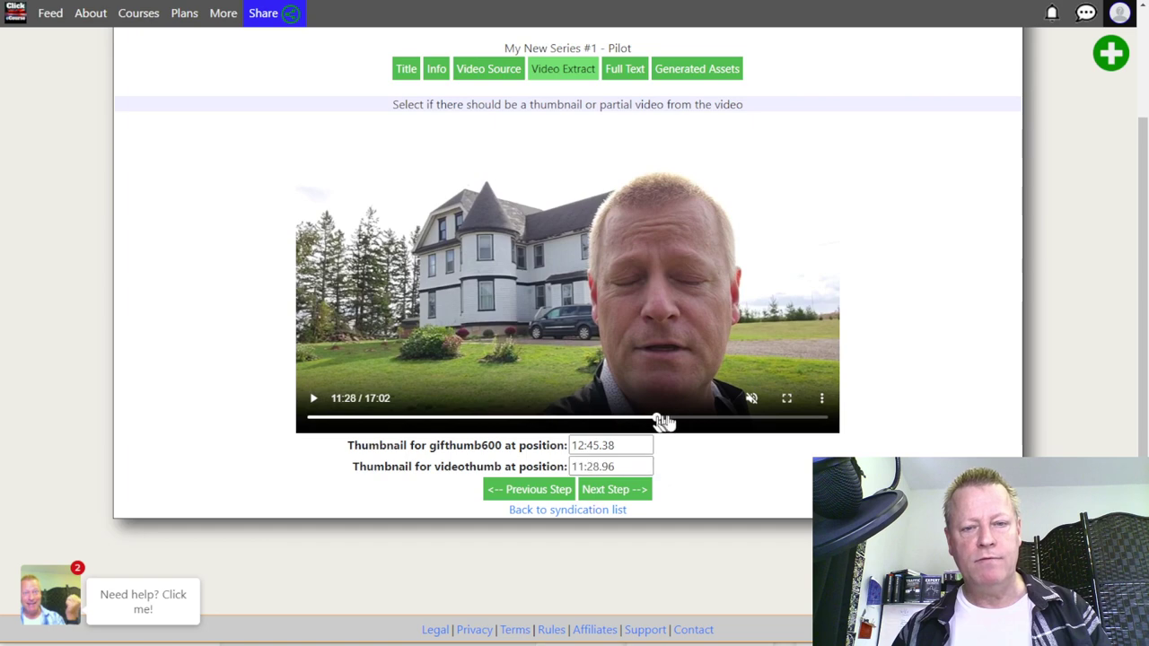
click(680, 420)
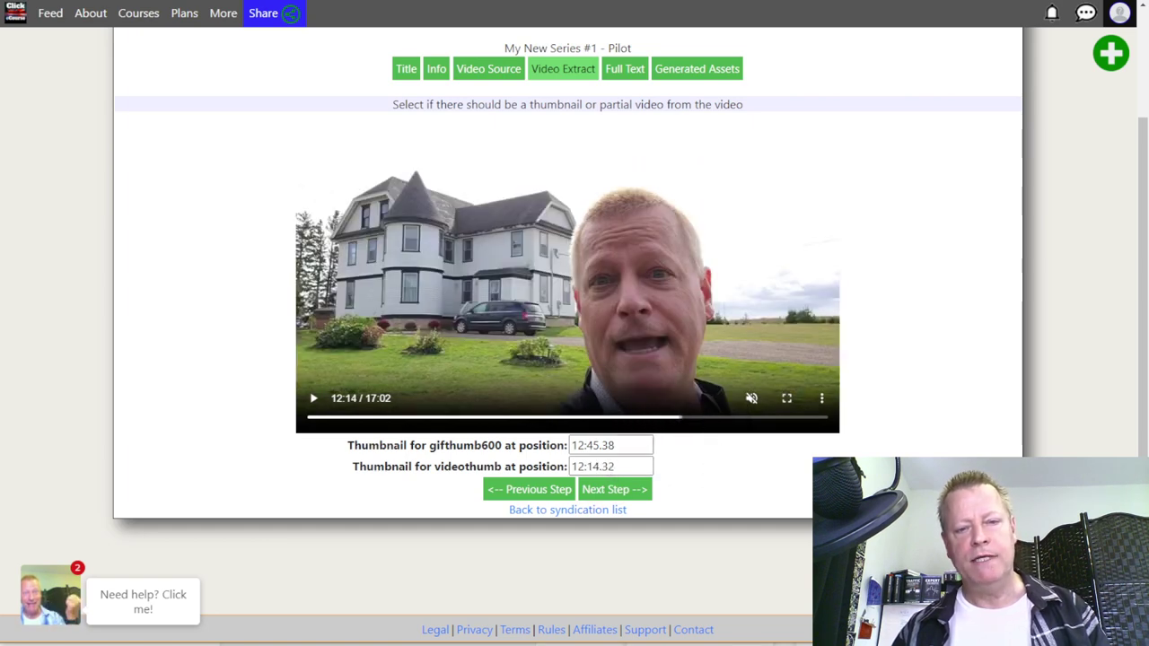
Step: Compare the preview frames at the gifthumb600 and videothumb thumbnail positions
click(623, 452)
click(627, 468)
click(630, 453)
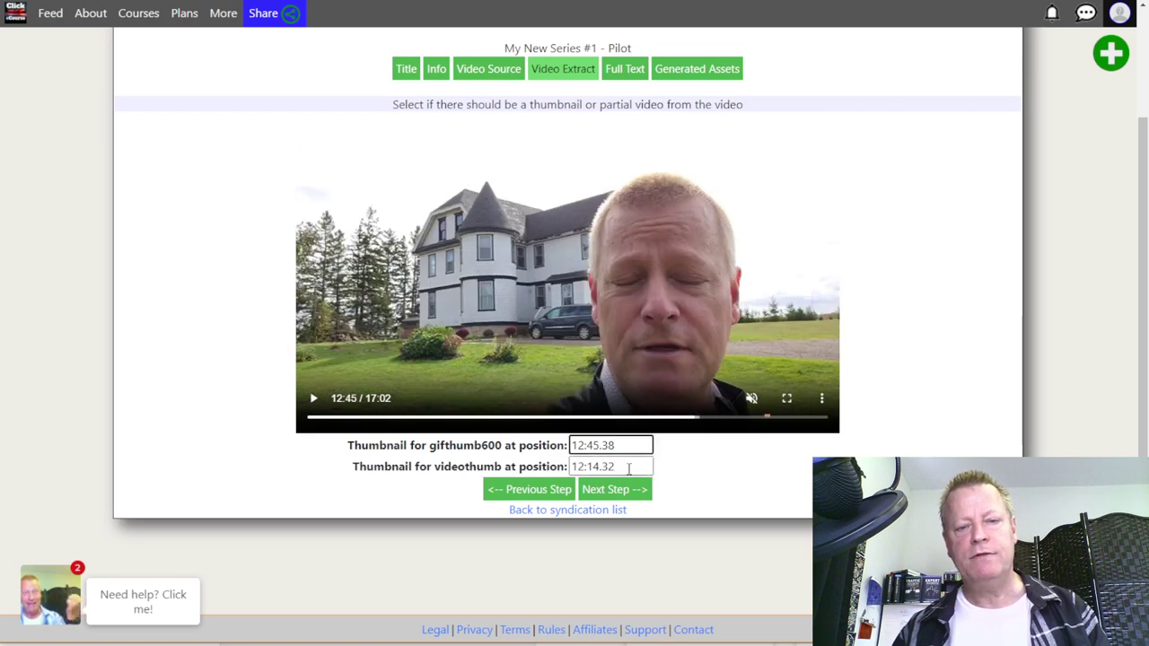
click(629, 468)
click(624, 452)
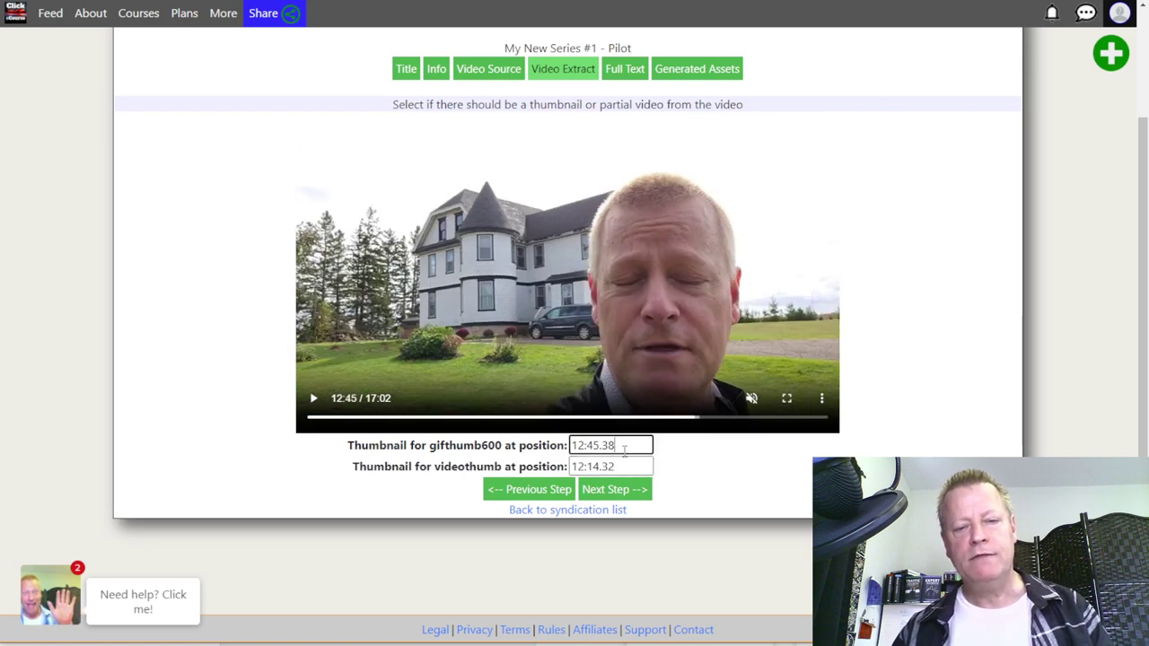
click(473, 448)
Step: Accept the thumbnail positions and finish the episode setup with the full text left empty
click(614, 492)
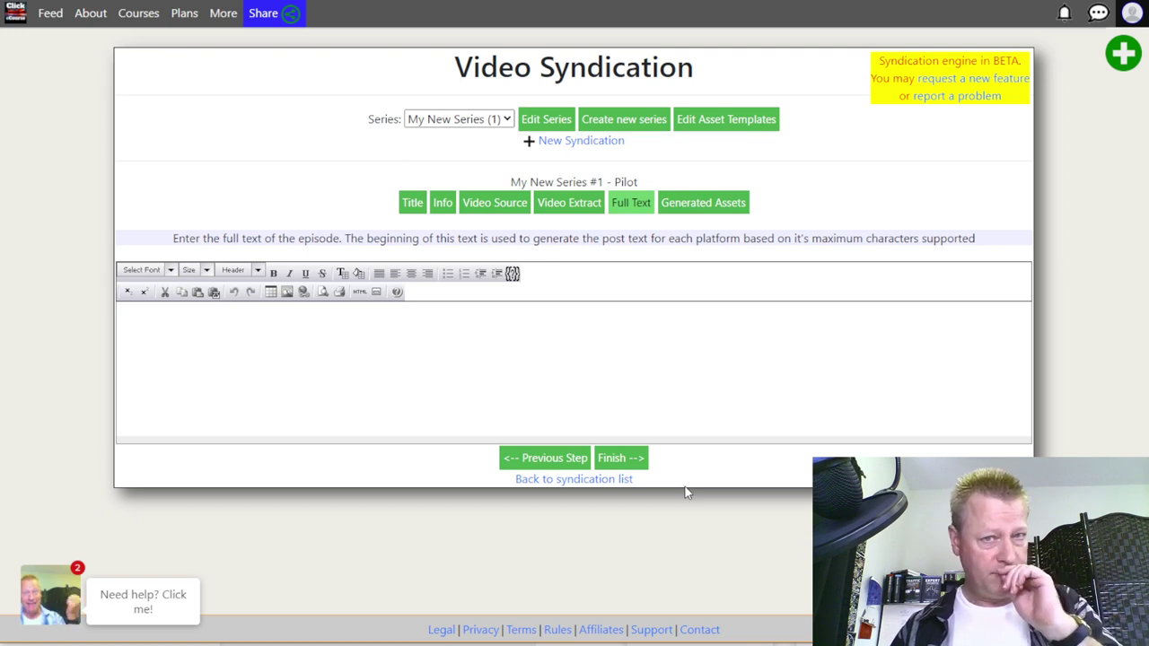
click(635, 462)
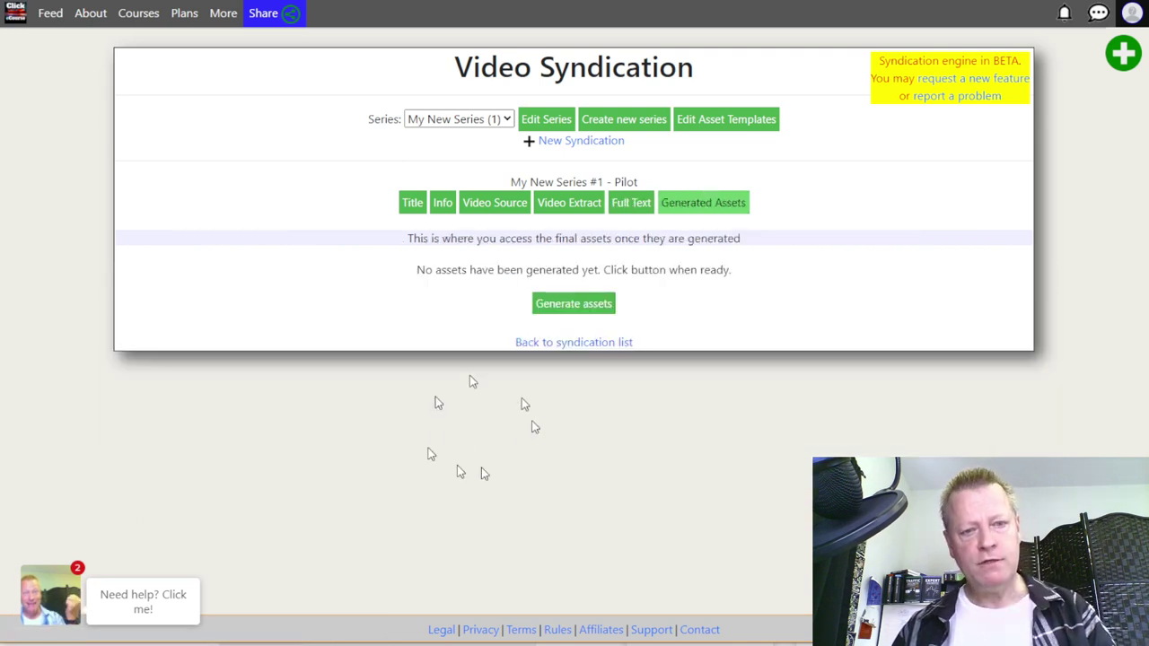
Step: Revisit the episode's full text page without entering anything and return to the generated assets page
click(631, 203)
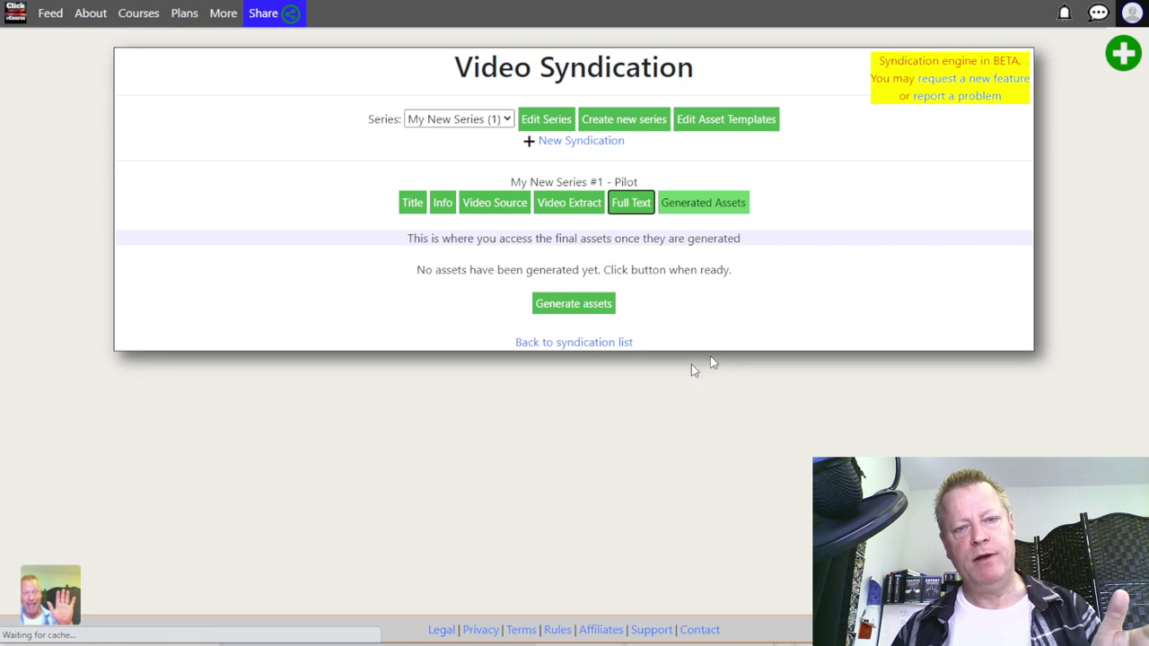
click(471, 388)
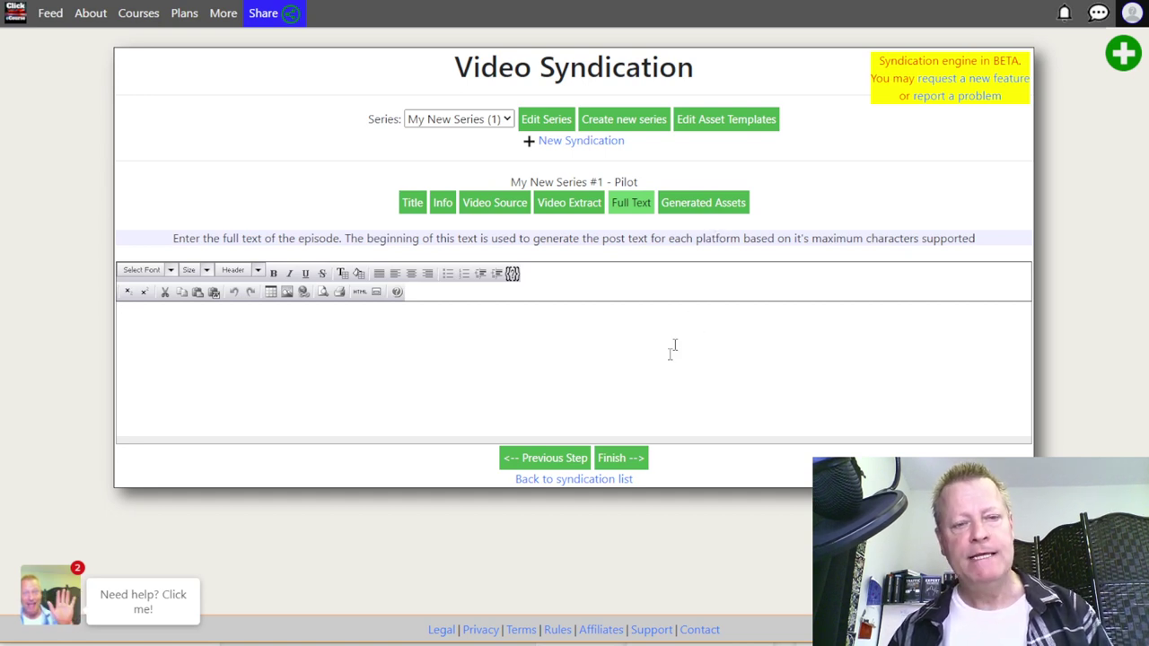
click(623, 458)
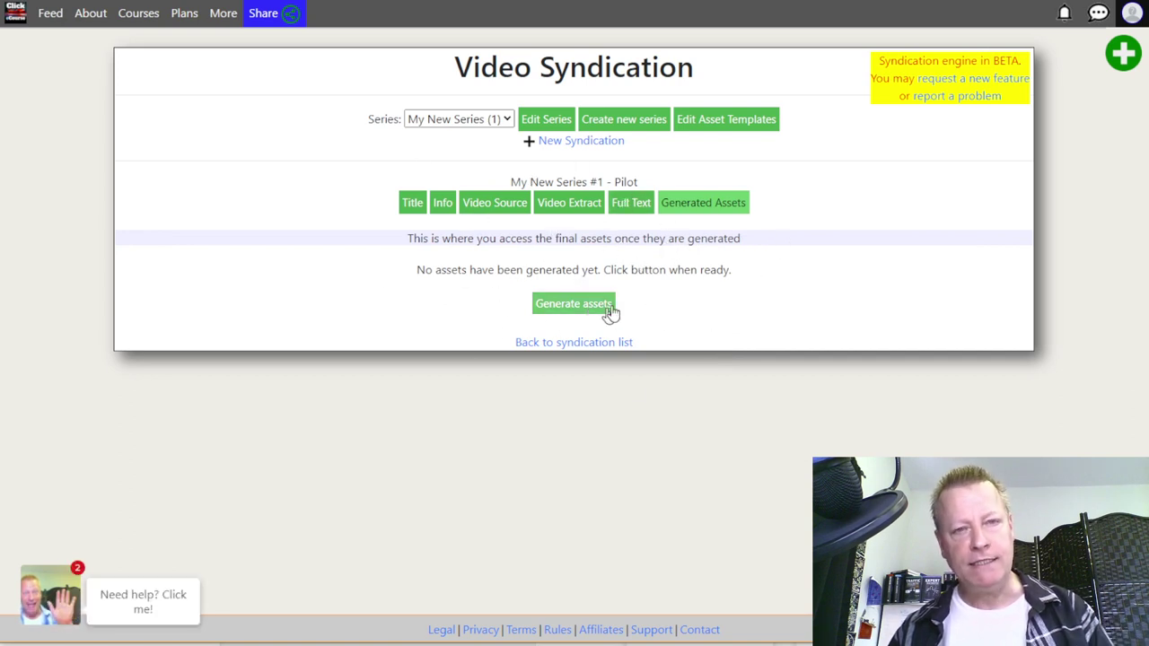
Step: Generate the Pilot episode's assets, refreshing the list to check the facebook asset's status
click(580, 317)
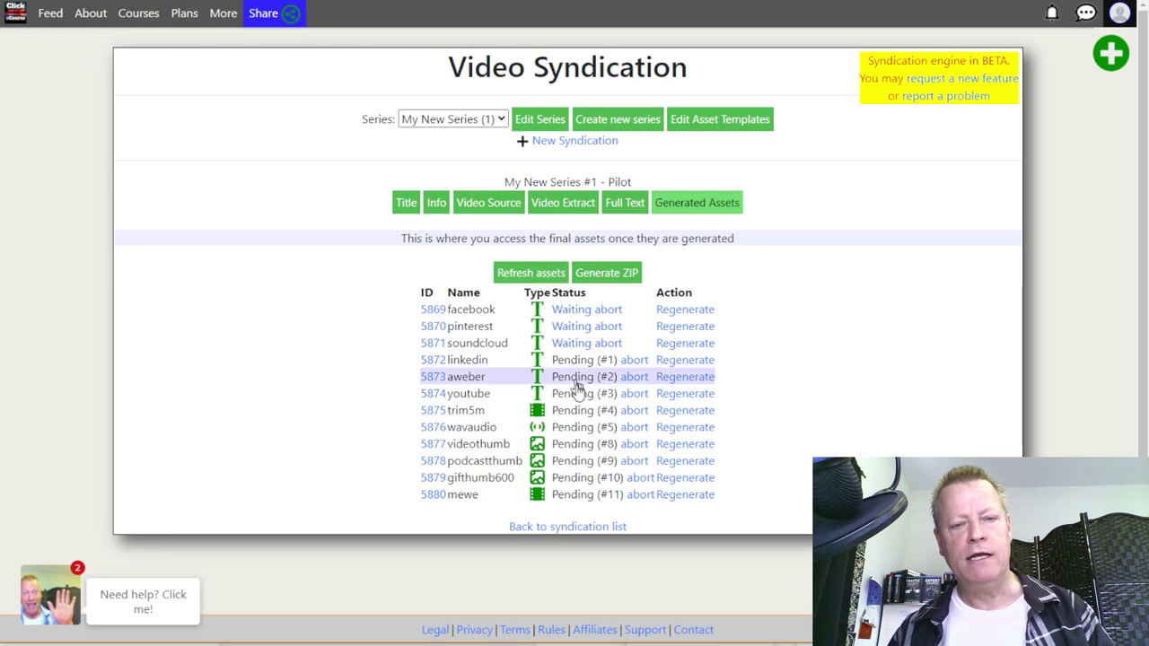
click(551, 274)
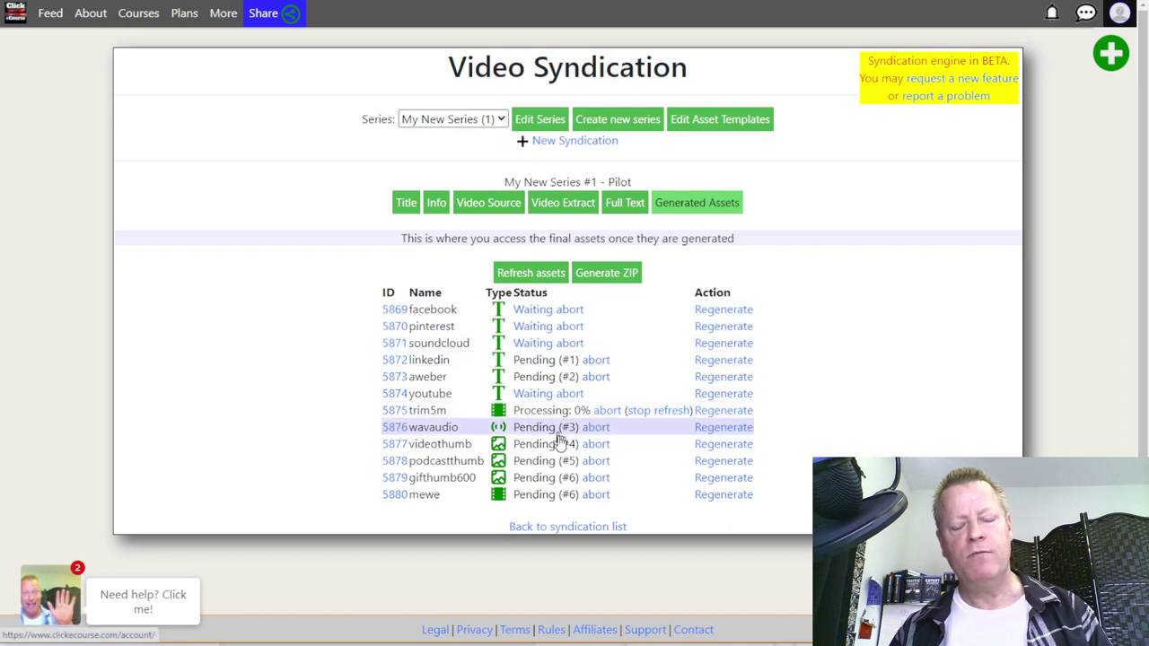
mouse_move(544, 315)
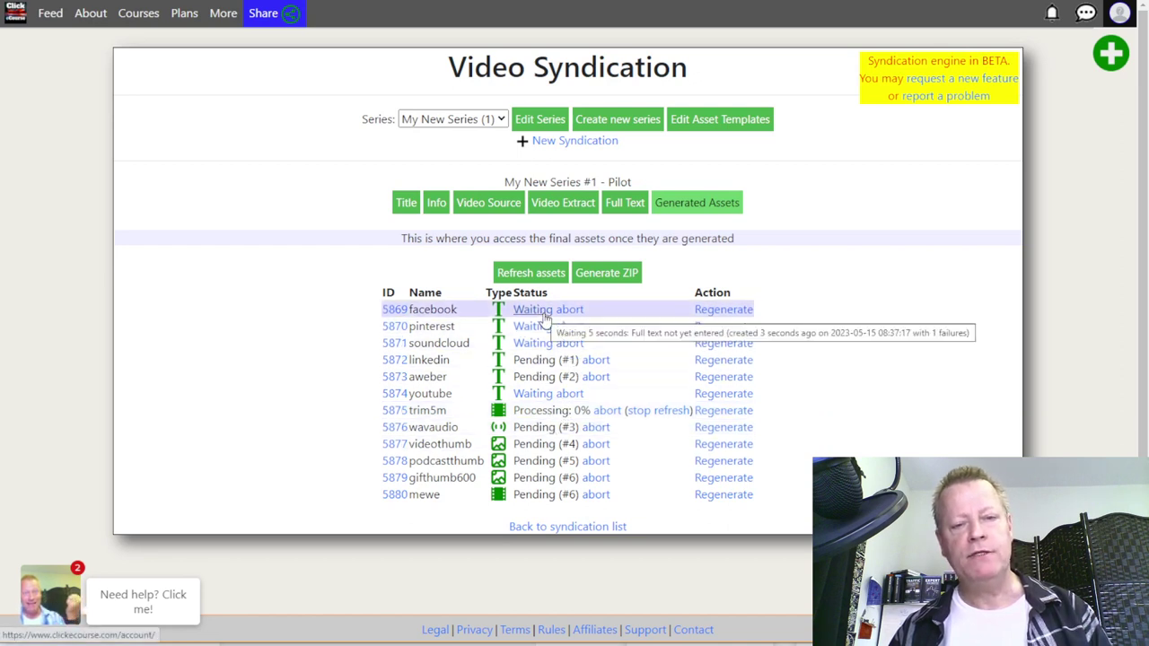
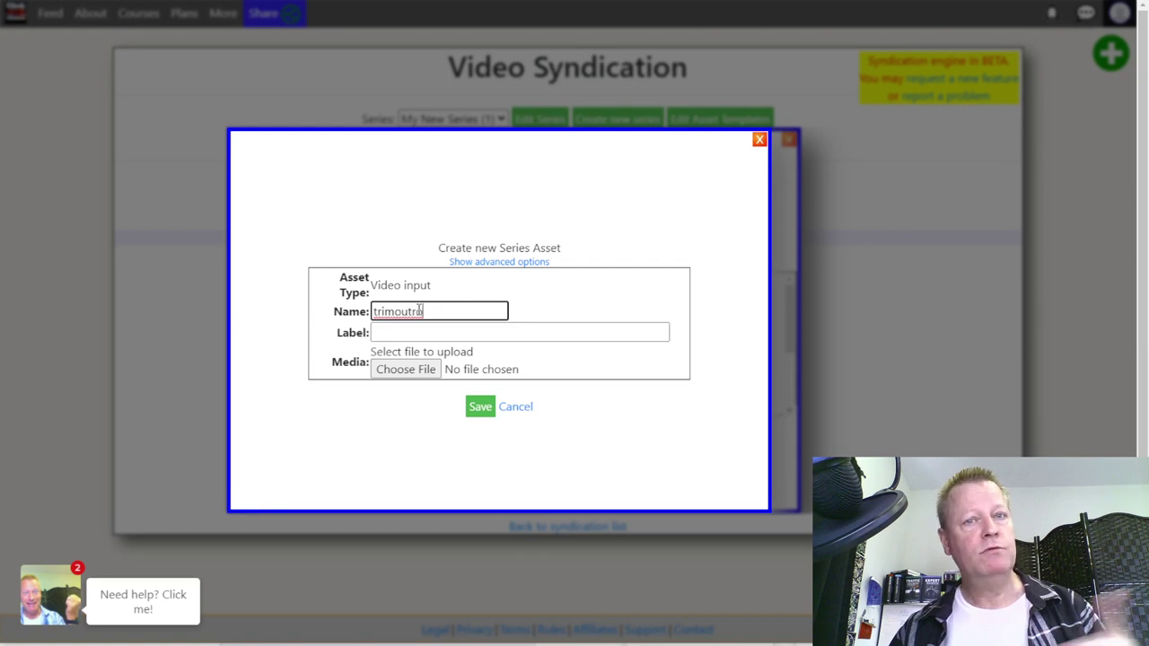
Step: Choose outtro-tobecontinued-withvoice-1280x720.mp4 from the parent folder as the media file for the trimoutro video input
click(399, 368)
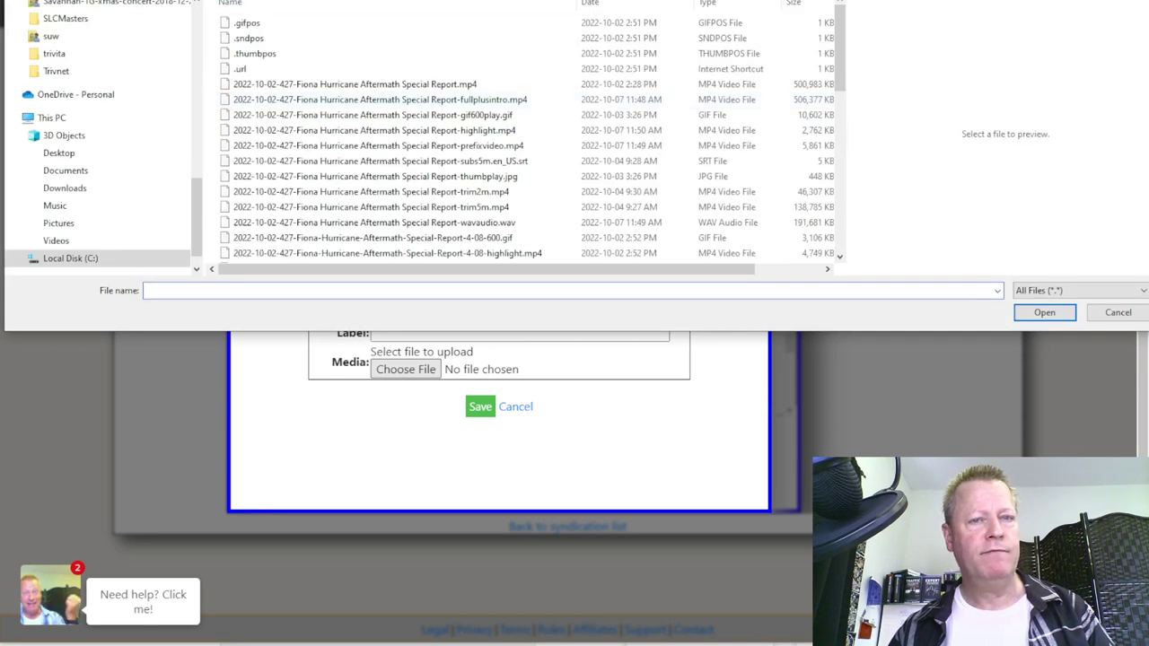
key(alt+Up)
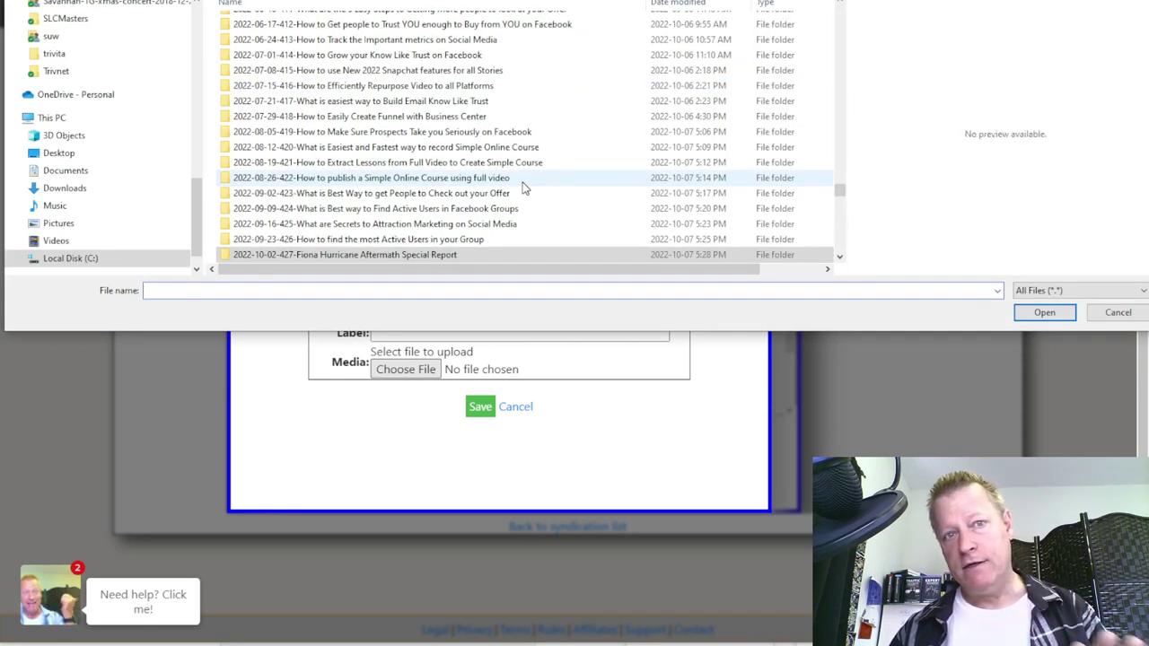
scroll(525, 186, down, 6)
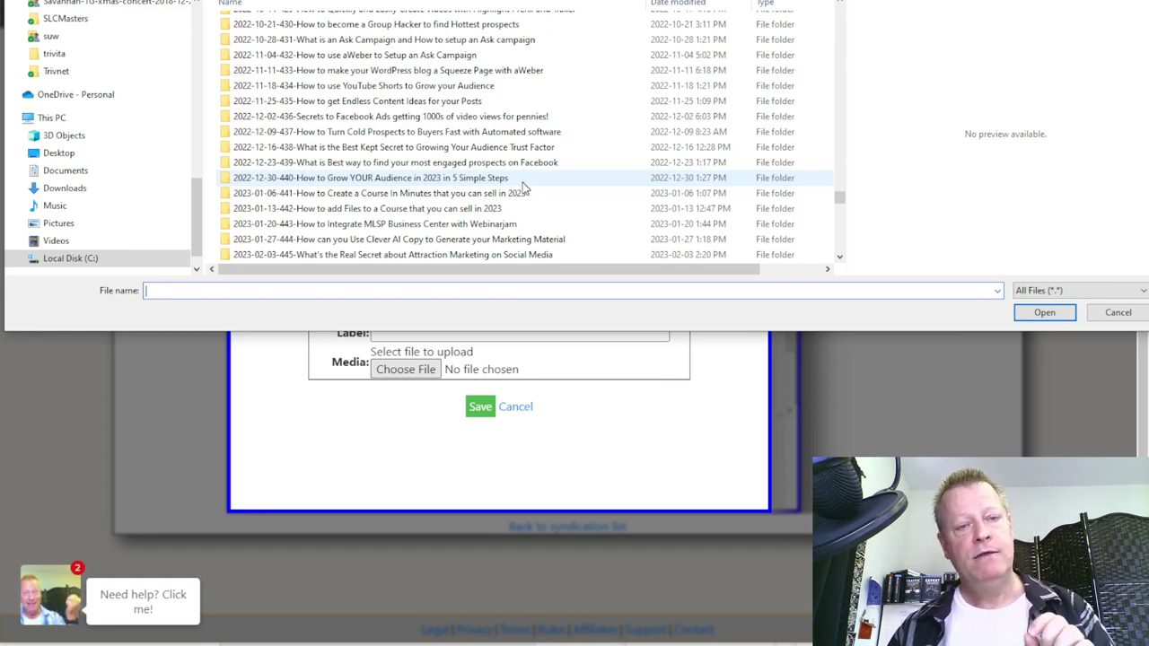
scroll(526, 186, down, 4)
scroll(526, 187, down, 12)
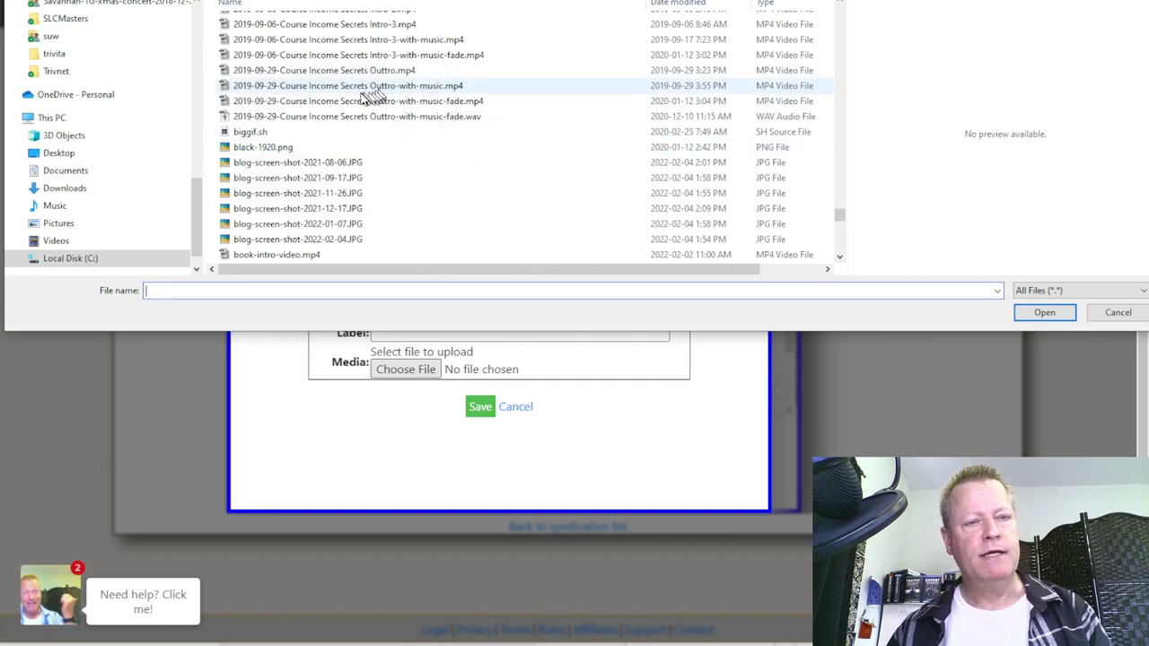
click(429, 54)
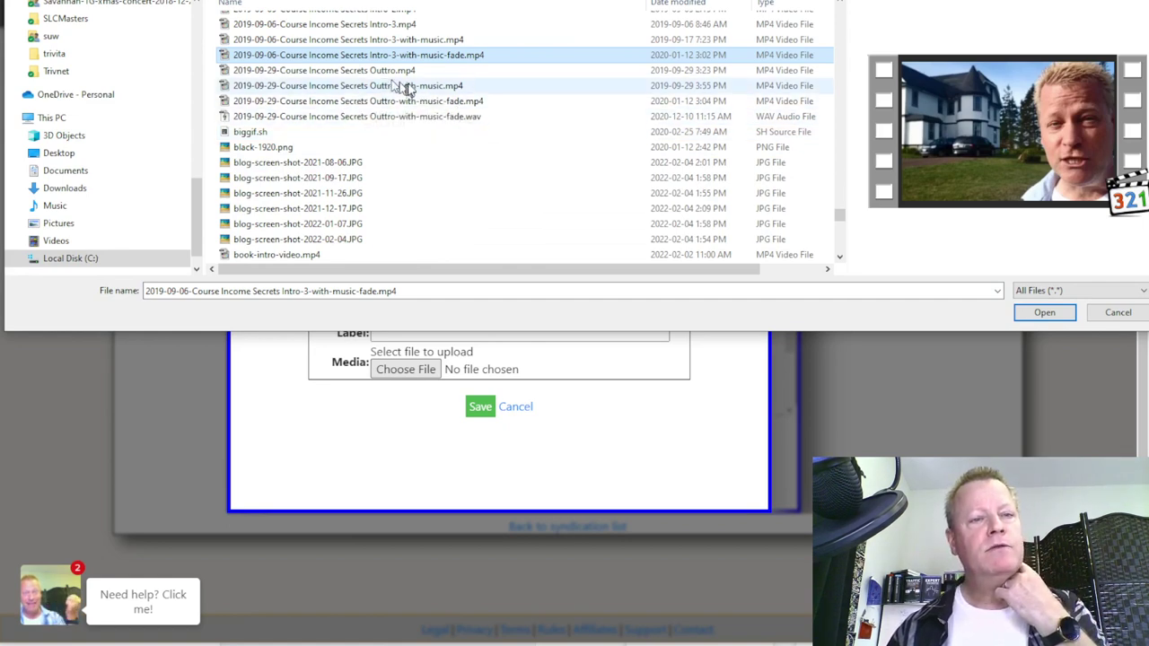
scroll(423, 120, up, 1)
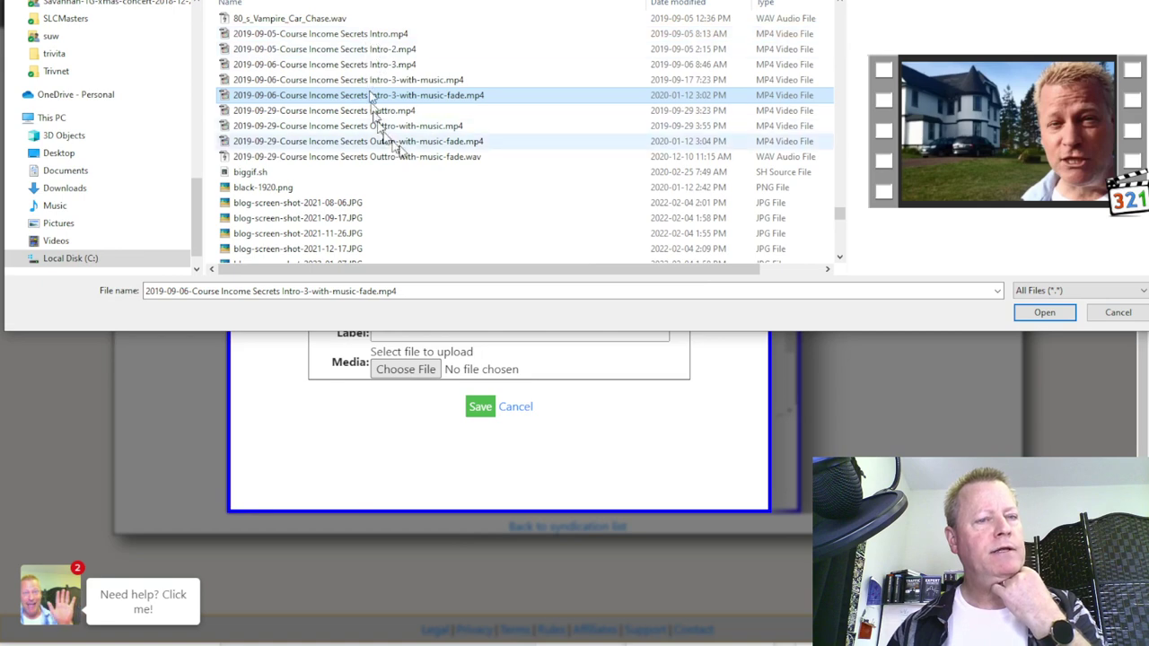
scroll(454, 205, down, 4)
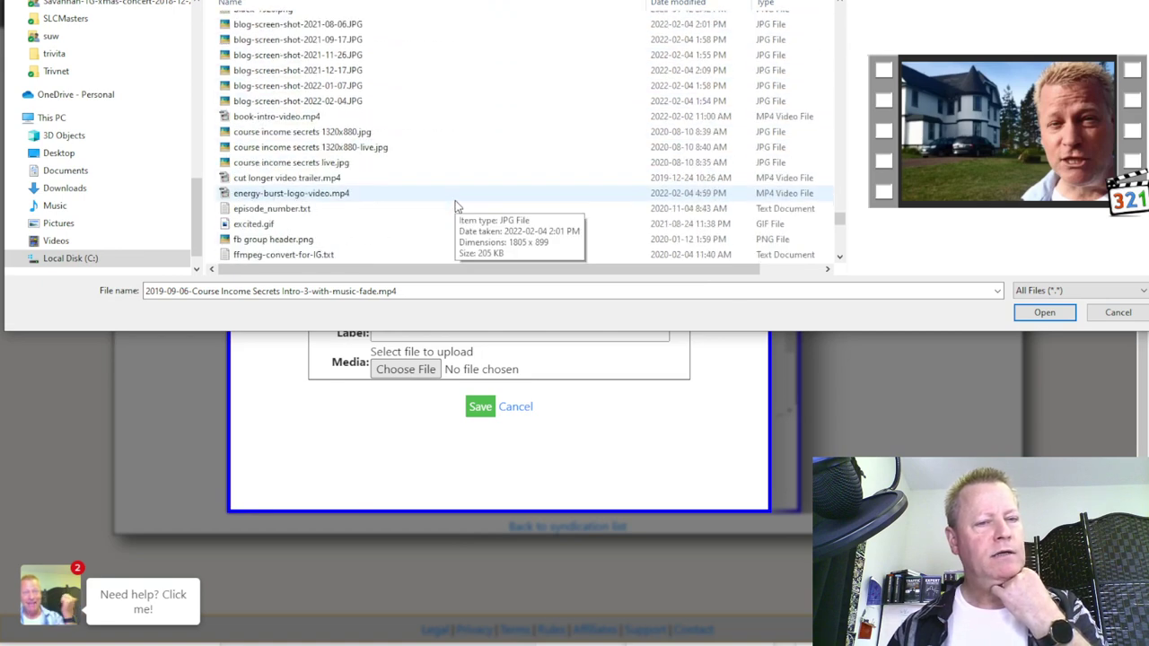
scroll(454, 206, down, 4)
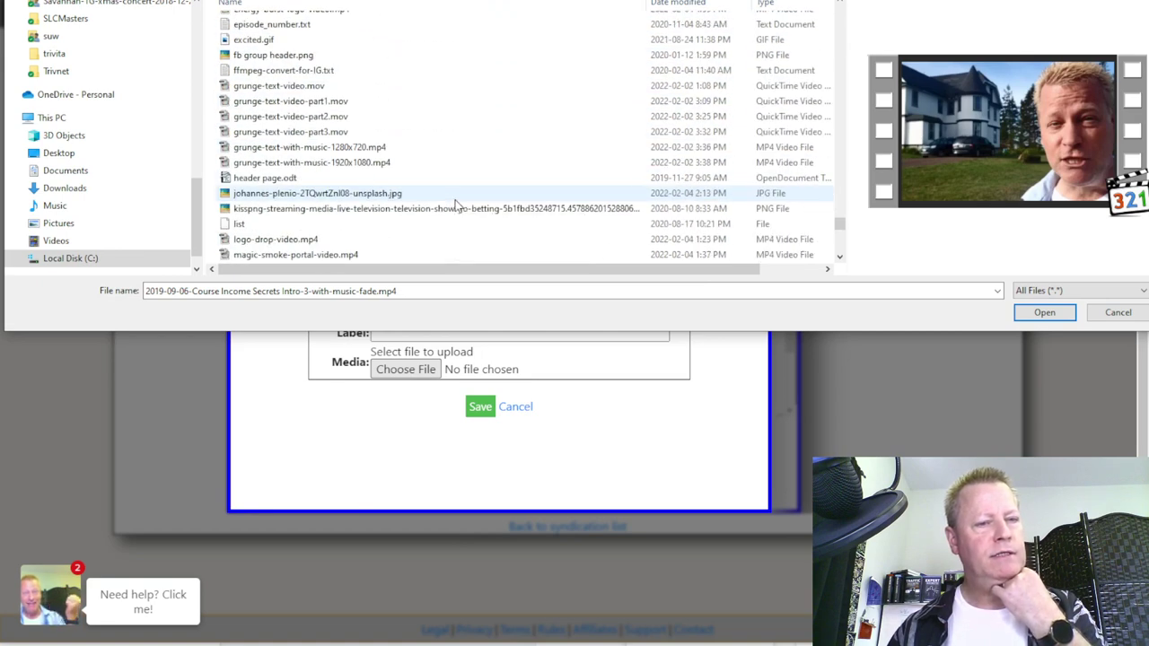
scroll(456, 206, down, 4)
scroll(454, 201, down, 1)
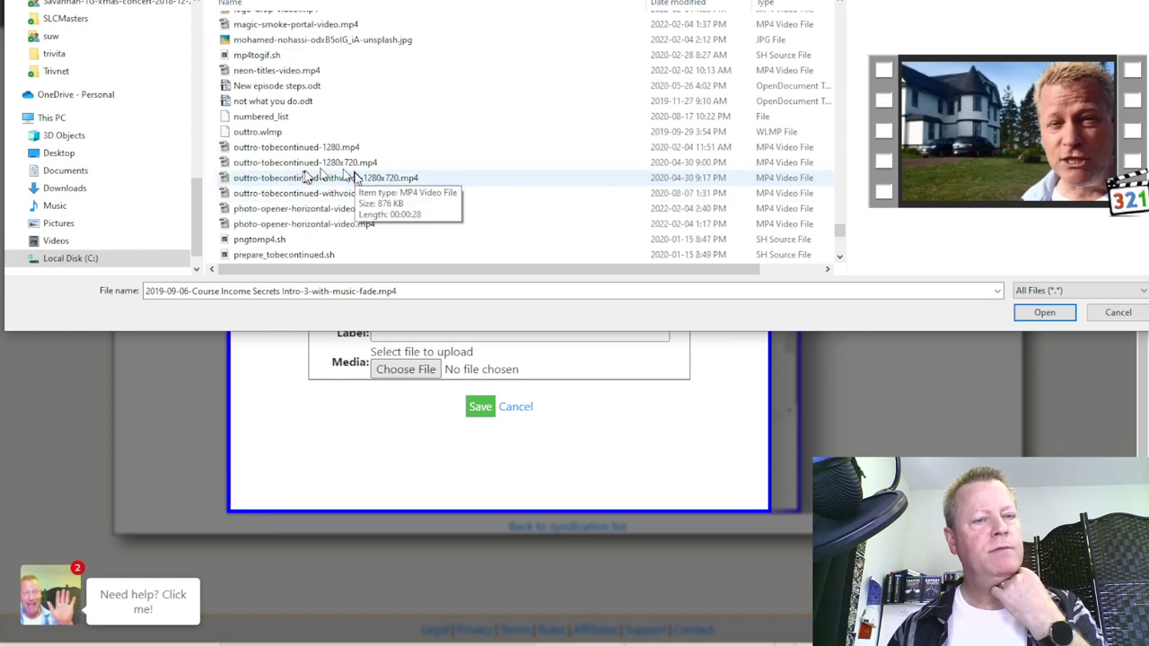
click(389, 179)
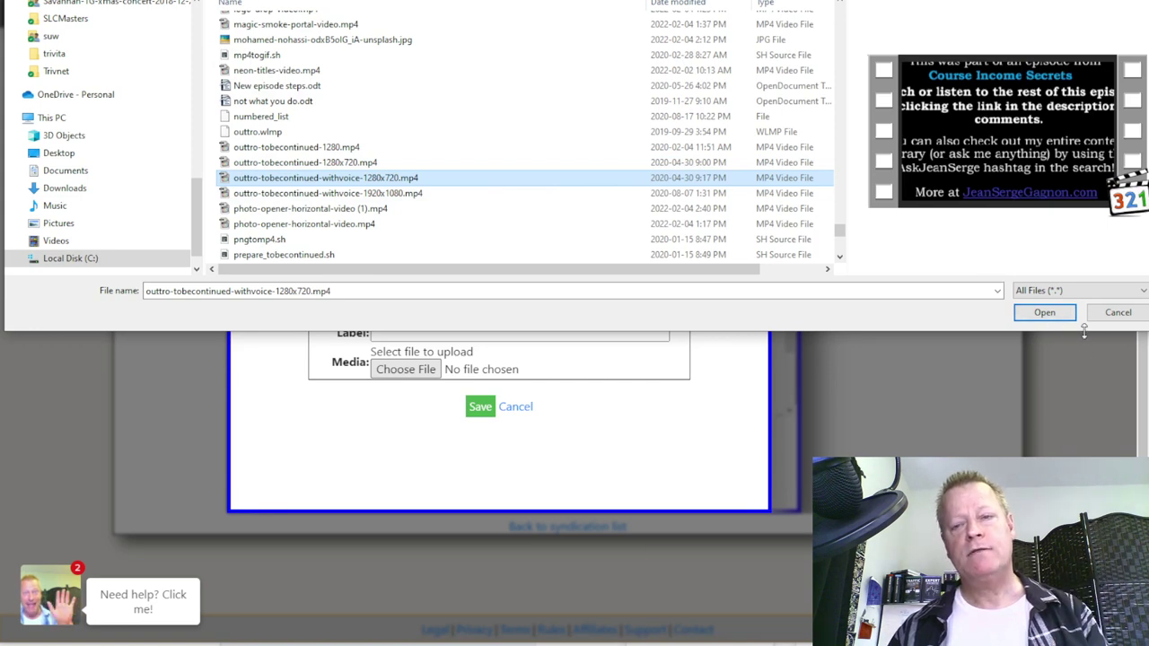
click(1050, 318)
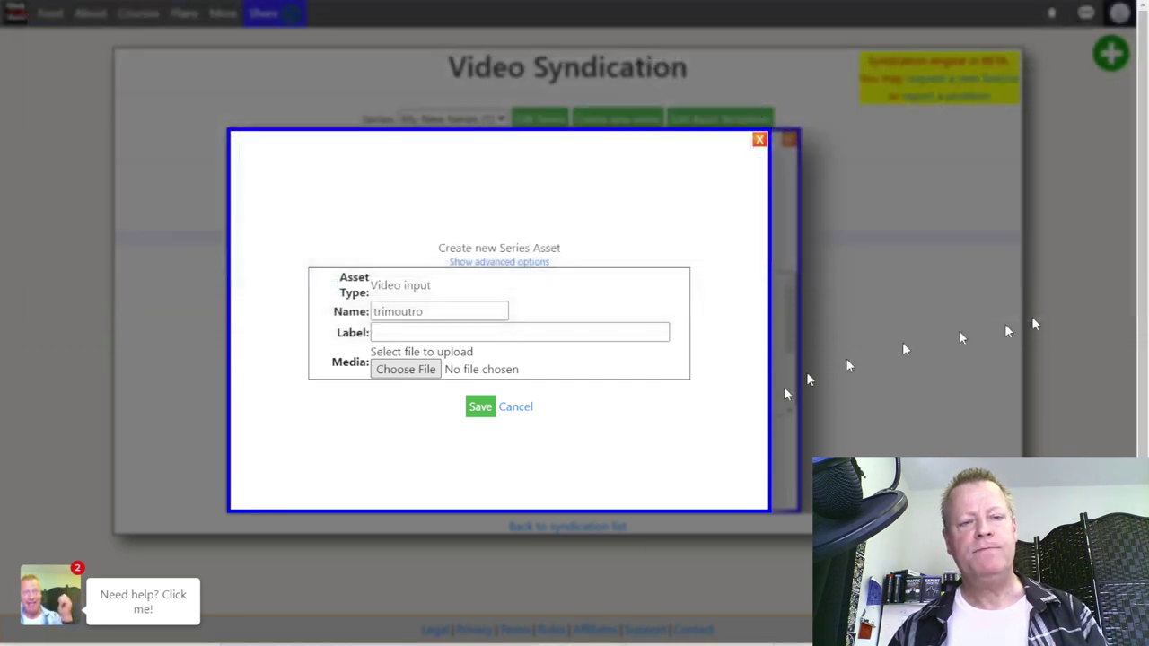
Step: Save the trimoutro input, finish editing the series, and refresh the Pilot episode's generated assets
click(485, 408)
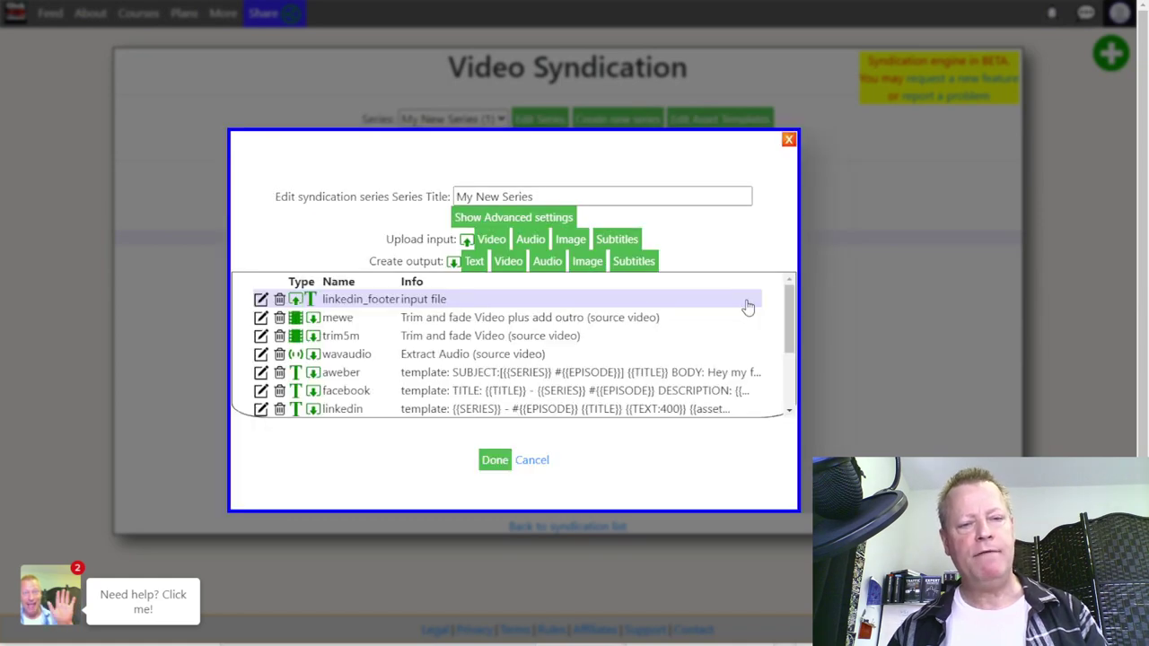
click(495, 462)
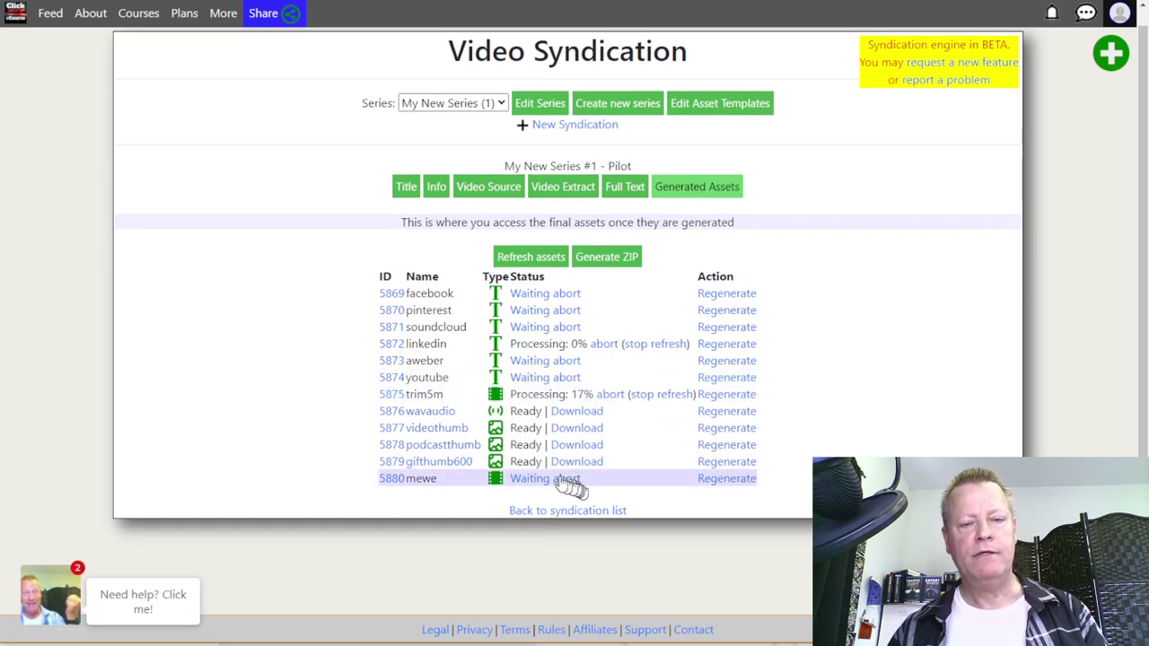
mouse_move(536, 483)
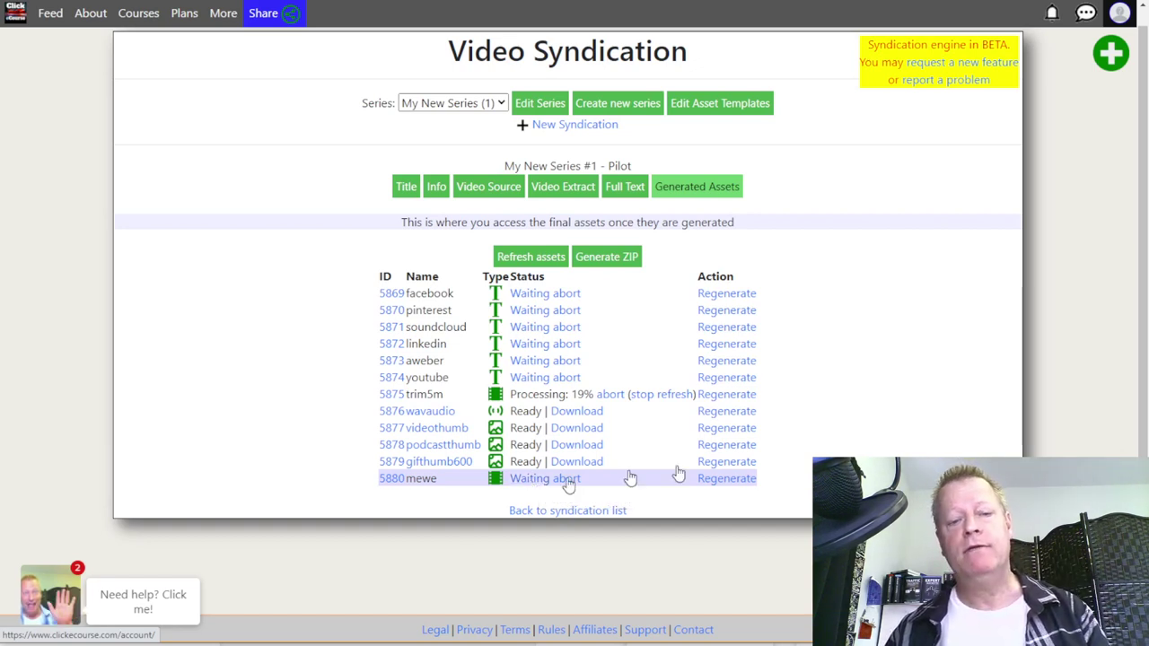
click(525, 258)
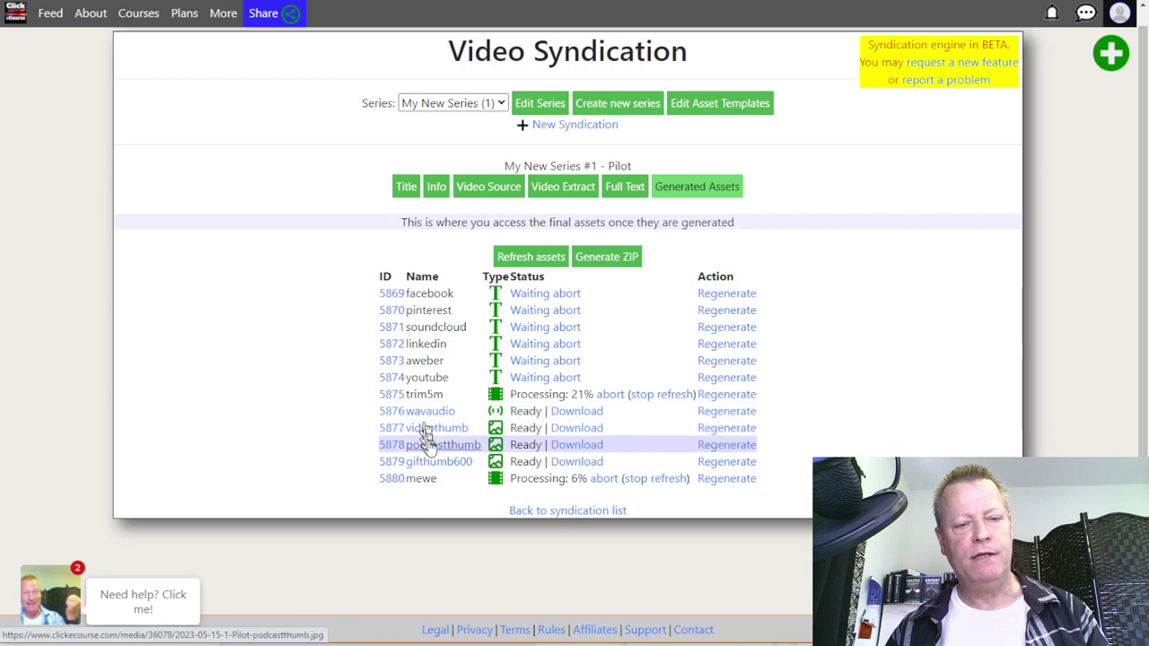
Step: Examine the generated gifthumb600 animation and a generated still thumbnail at full size
click(579, 463)
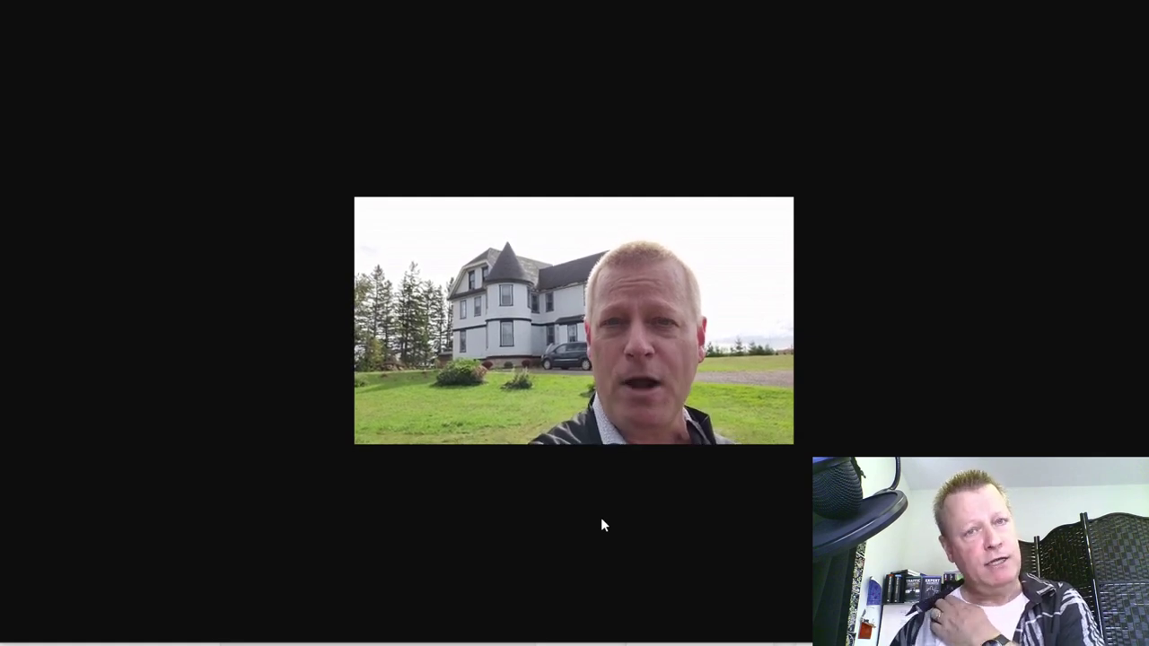
right_click(592, 371)
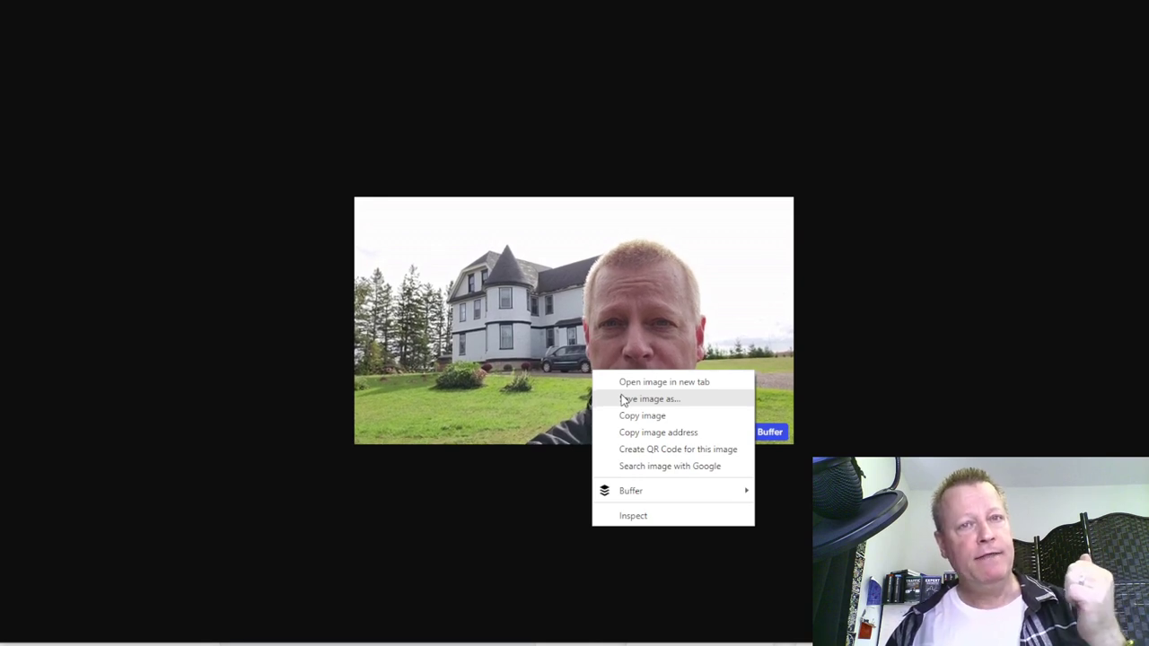
click(894, 266)
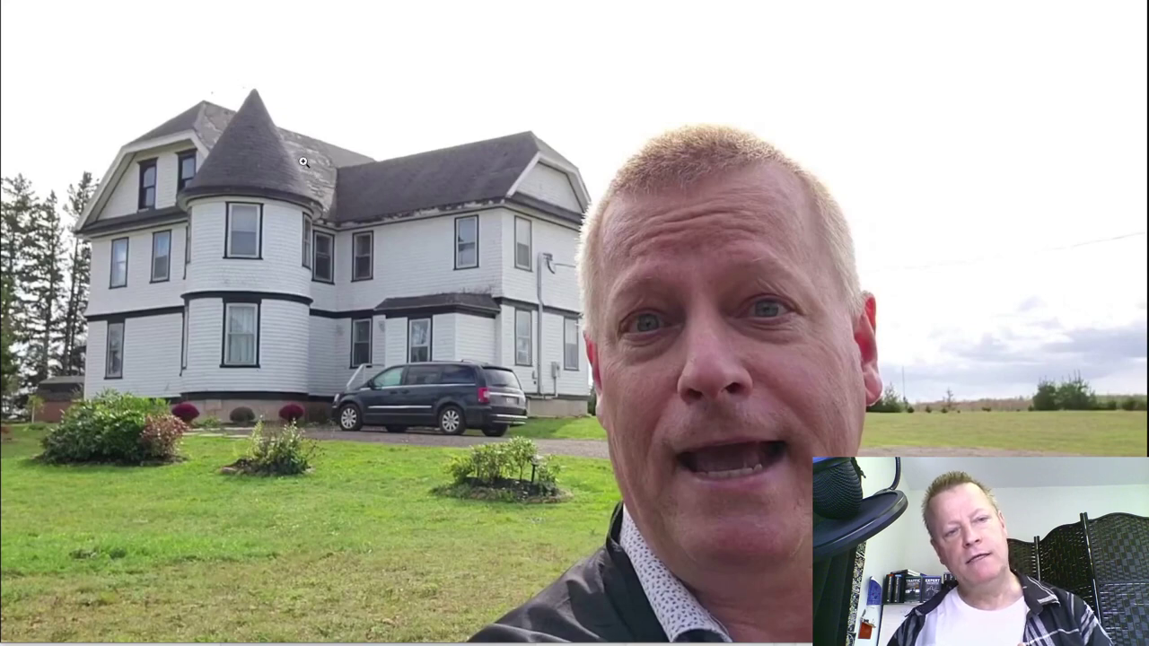
key(ctrl+plus)
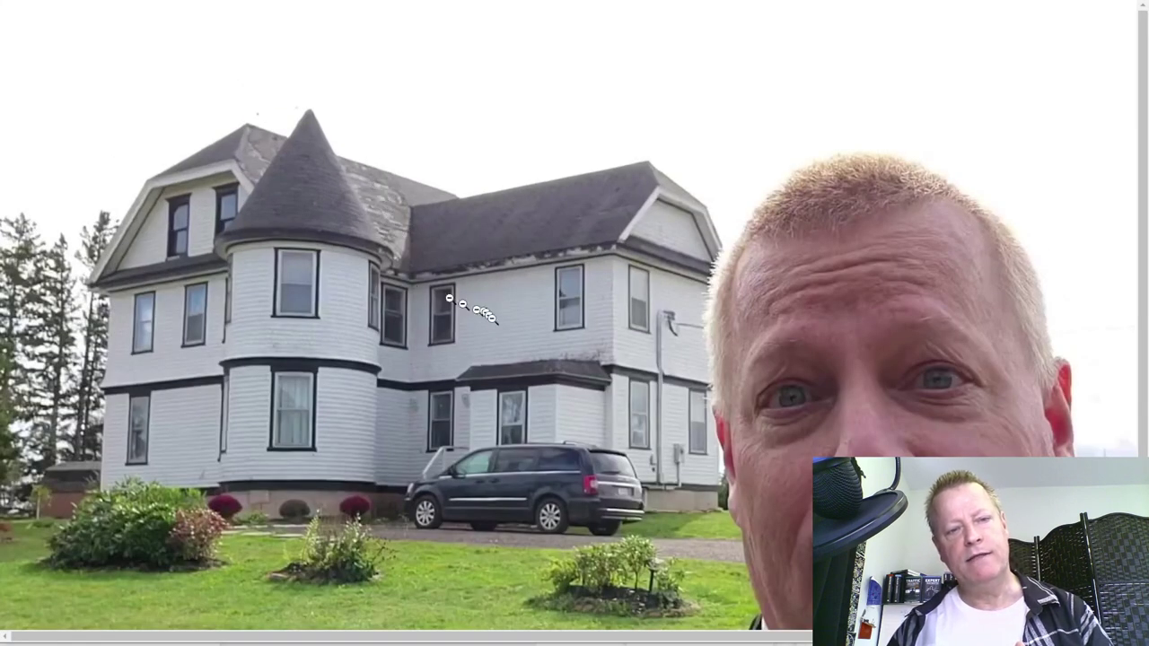
key(ctrl+minus)
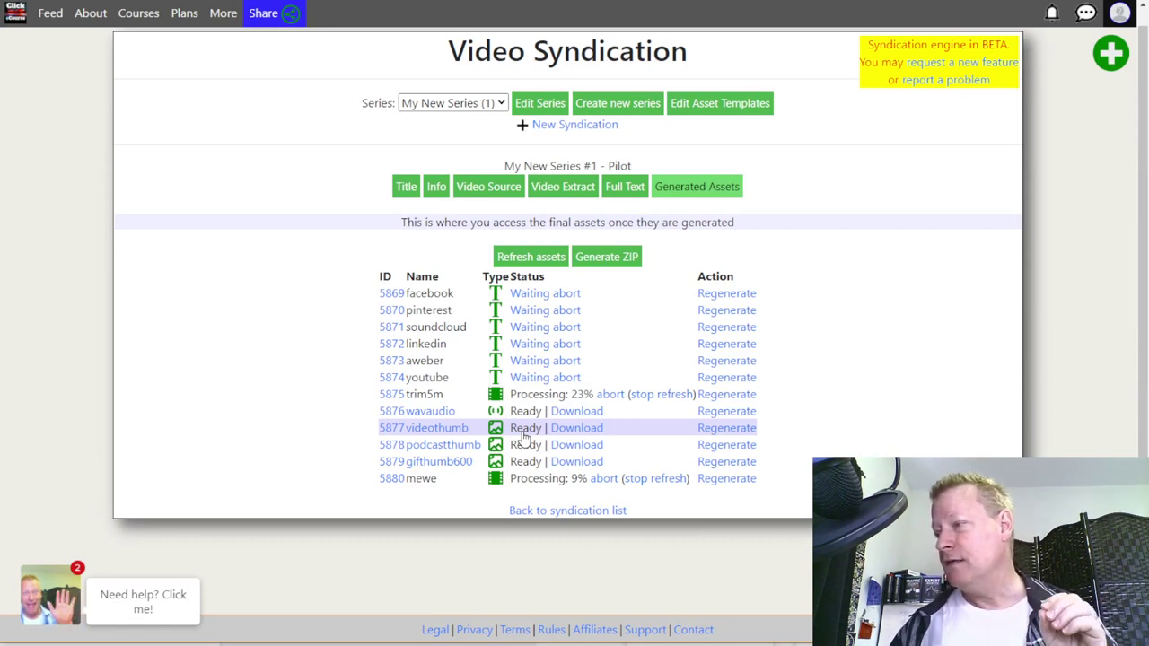
Step: Start a new image input asset in My New Series and name it playoverlay
click(548, 105)
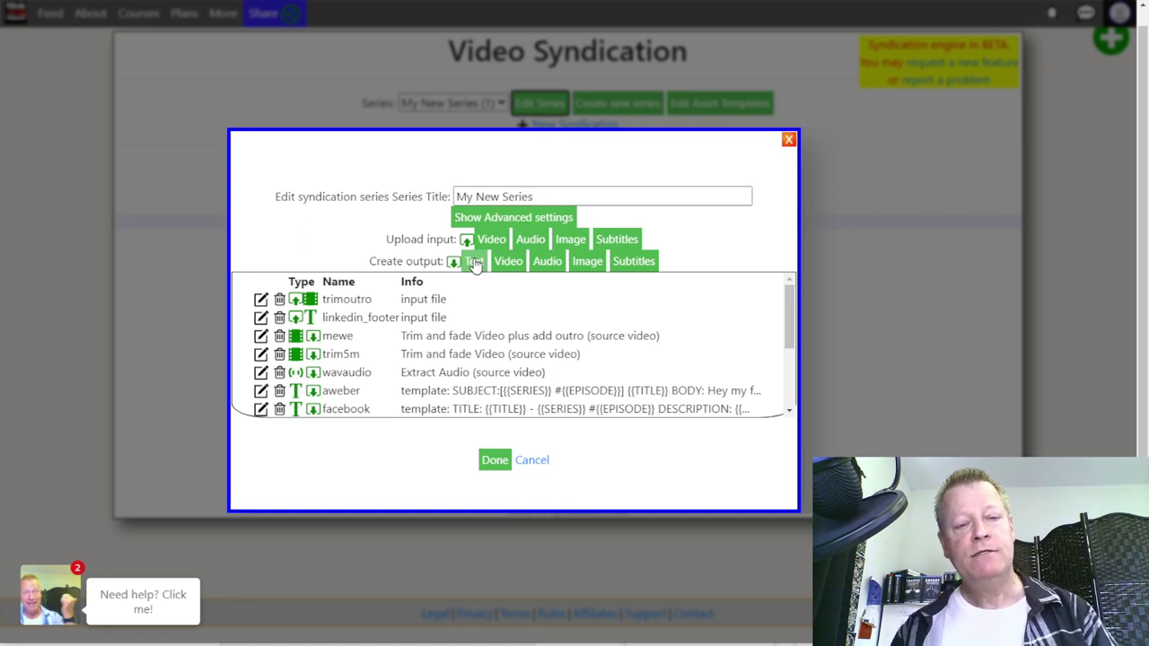
click(571, 240)
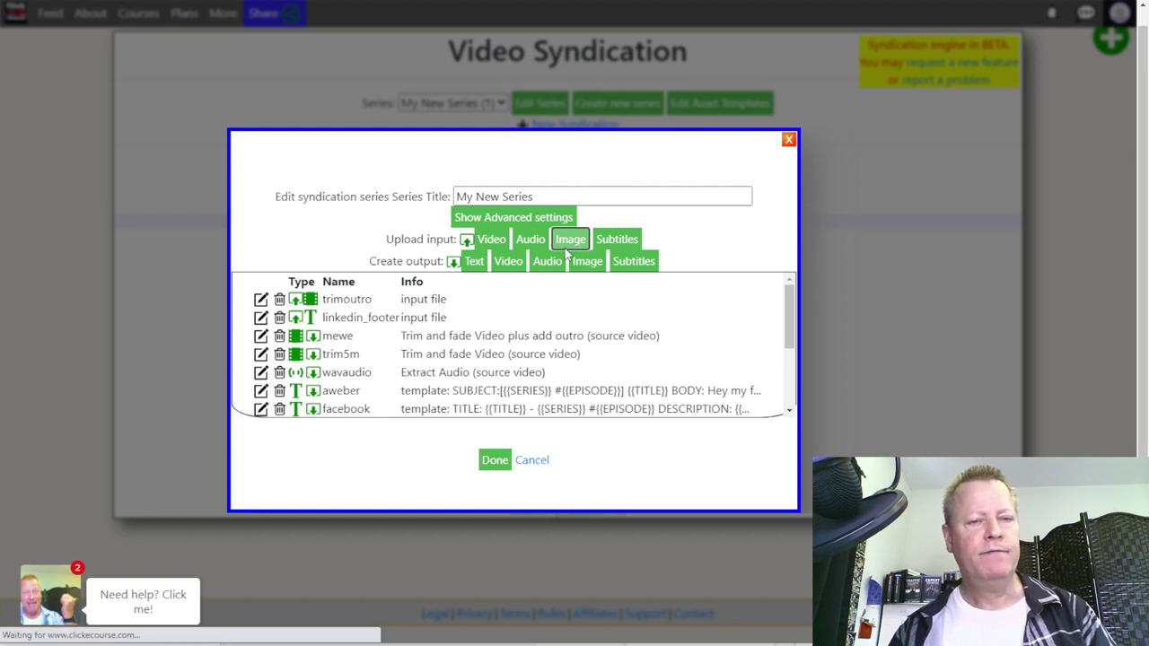
click(408, 312)
text(playid)
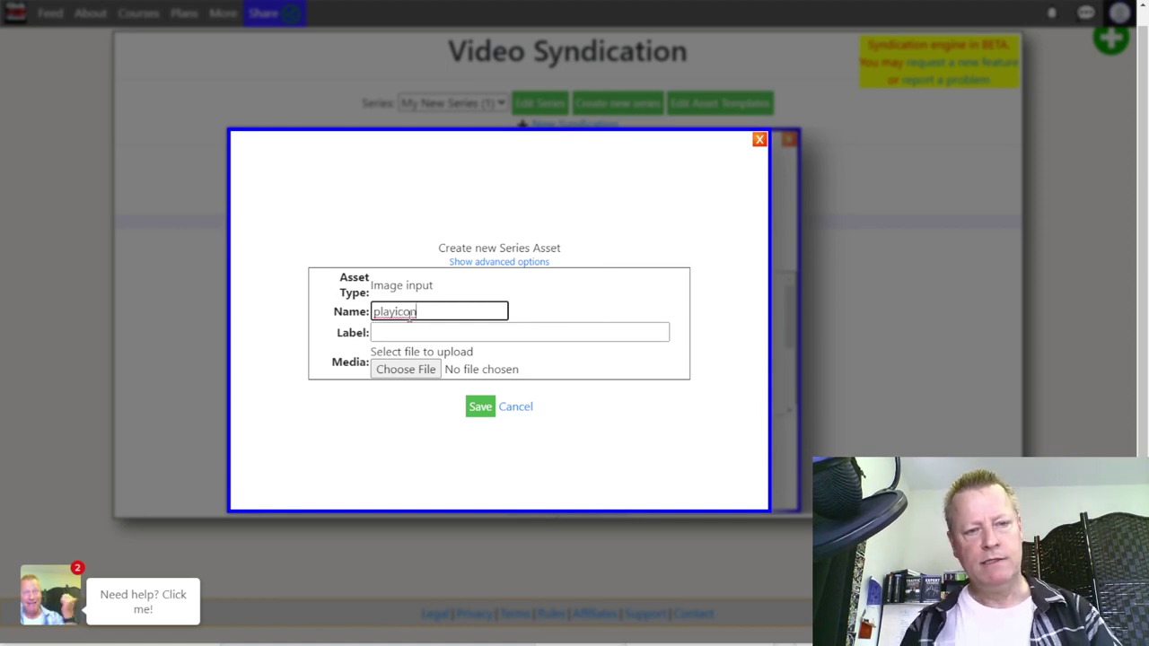
key(BackSpace)
key(BackSpace)
key(BackSpace)
key(BackSpace)
text(o)
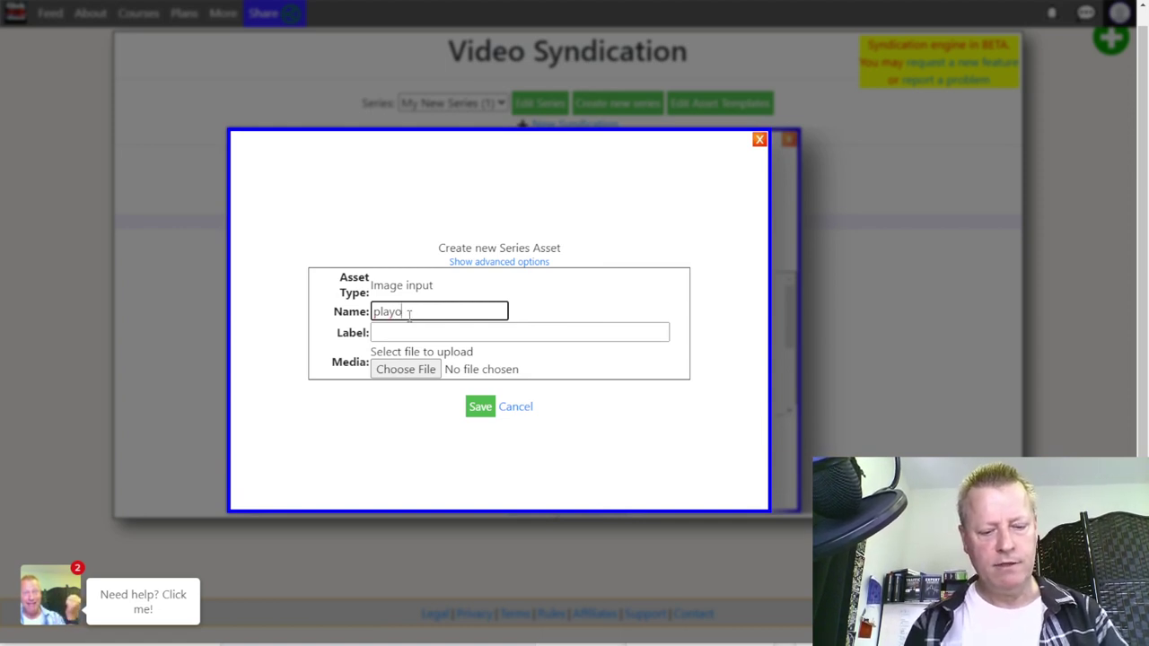
text(verlay)
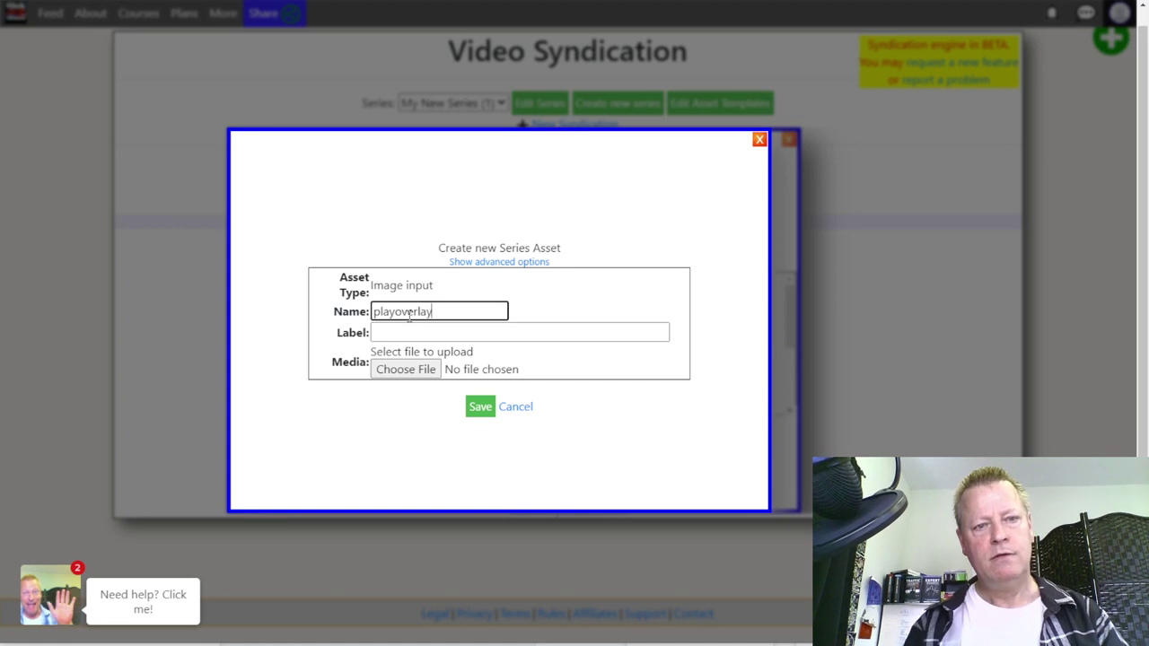
Step: Browse the Course Income Secrets folder for the playoverlay input's media file, previewing to-be-continued.png and fb group header.png
click(404, 368)
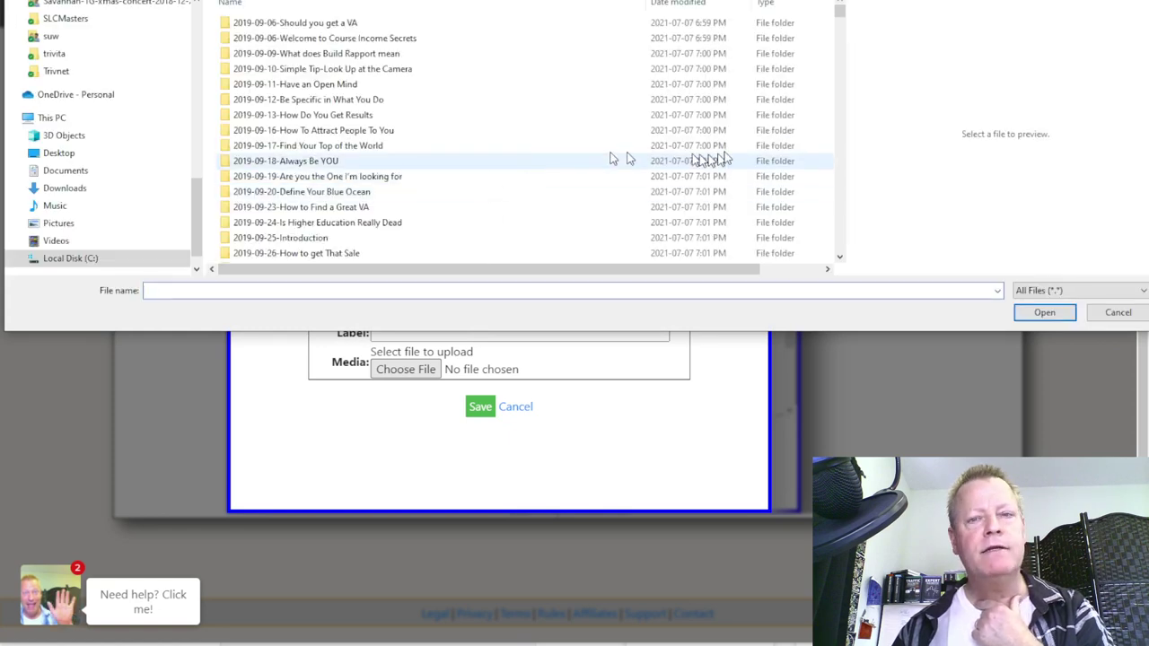
click(1041, 292)
click(1041, 292)
drag(842, 16, 849, 275)
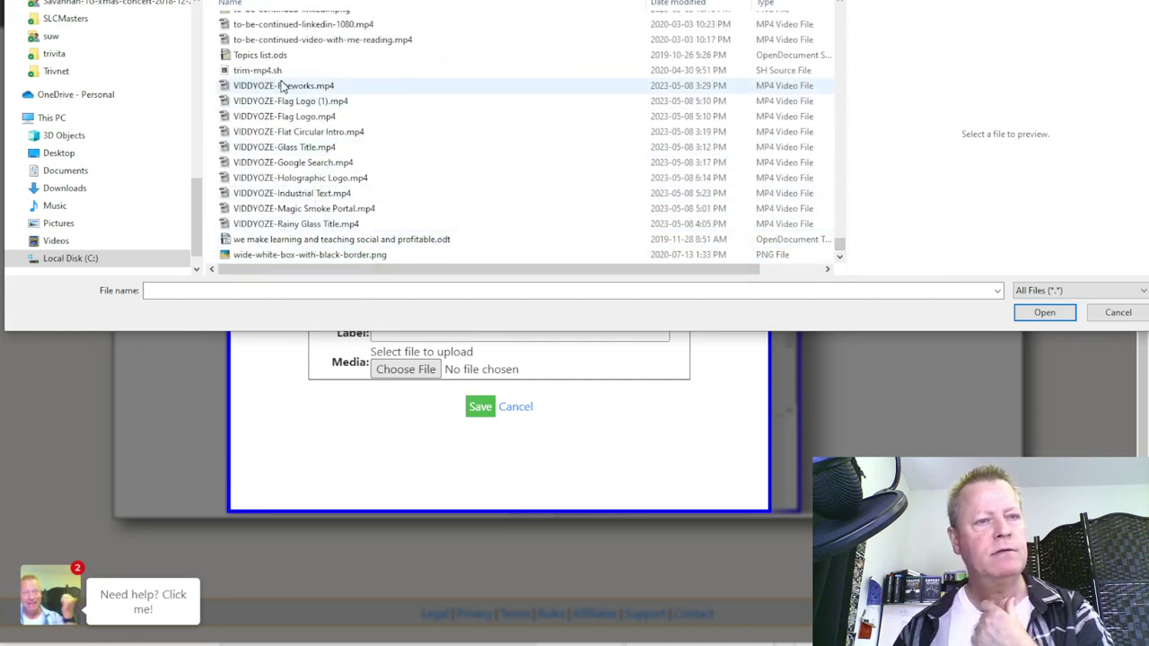
scroll(281, 85, up, 4)
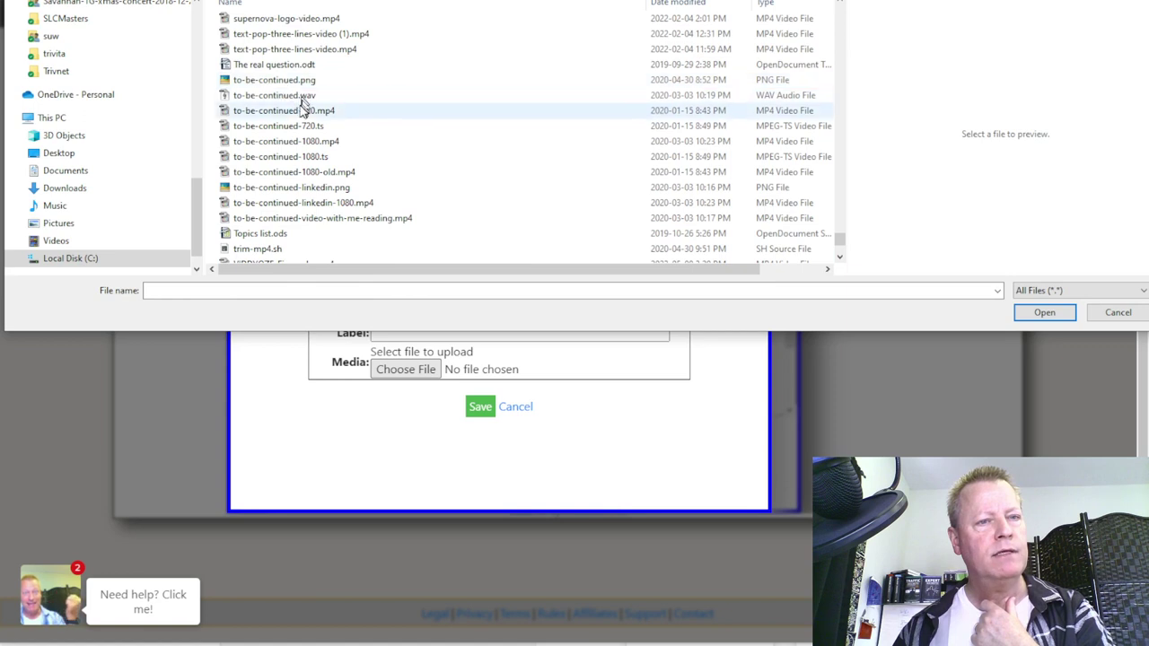
click(282, 81)
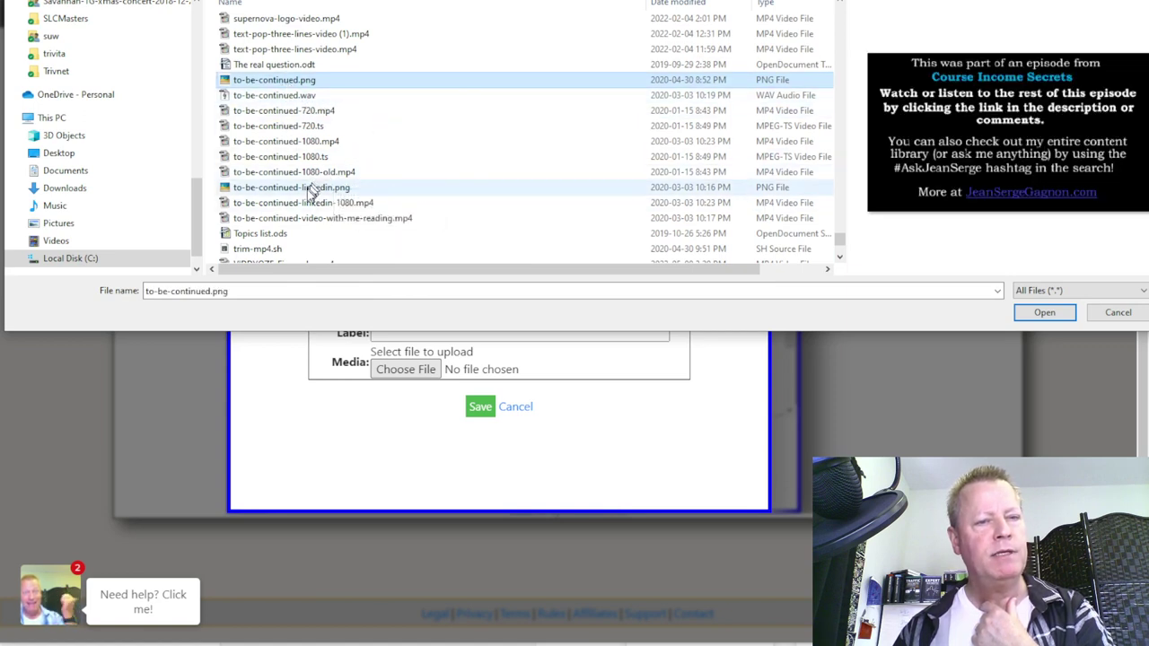
scroll(329, 239, up, 1)
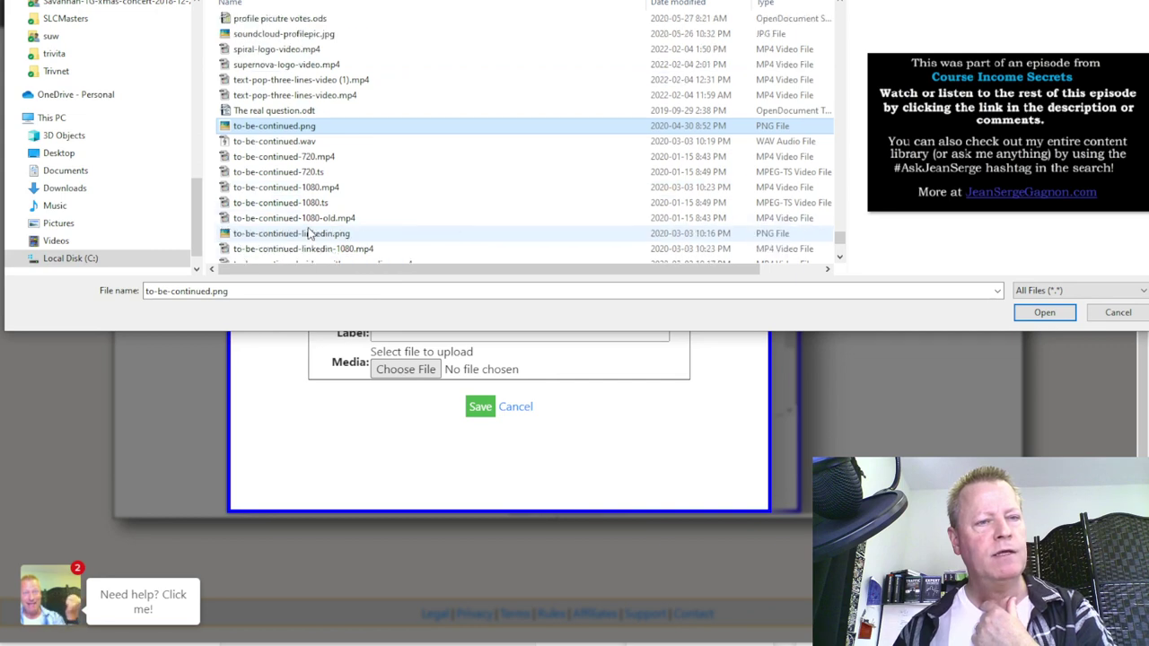
scroll(309, 148, up, 1)
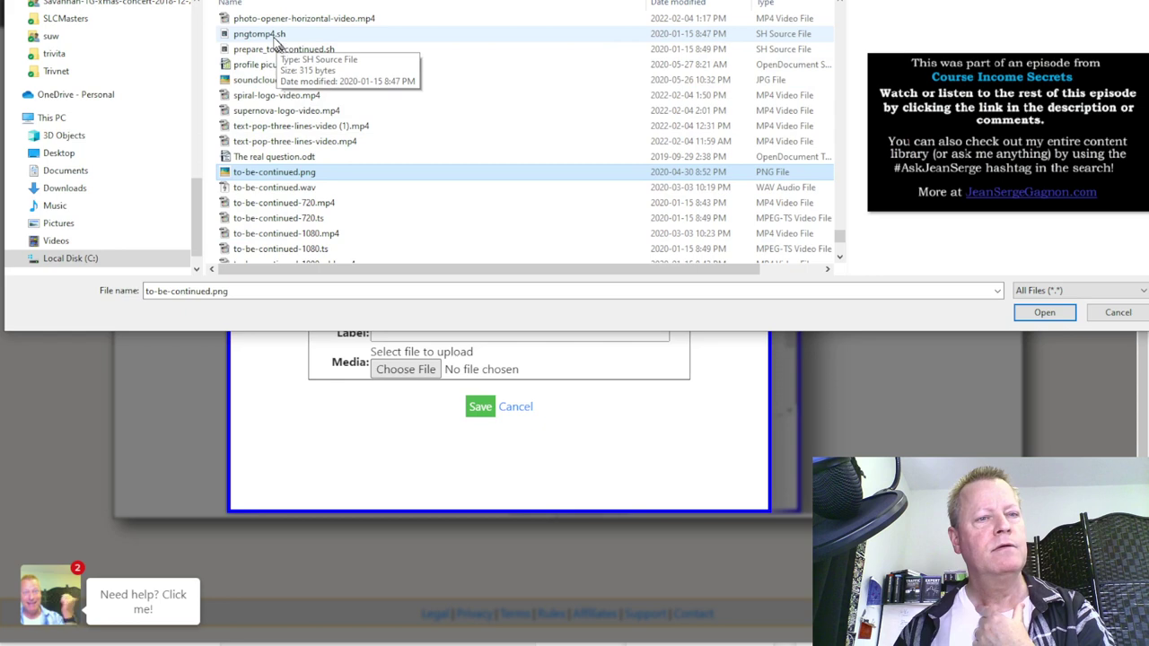
scroll(274, 40, up, 3)
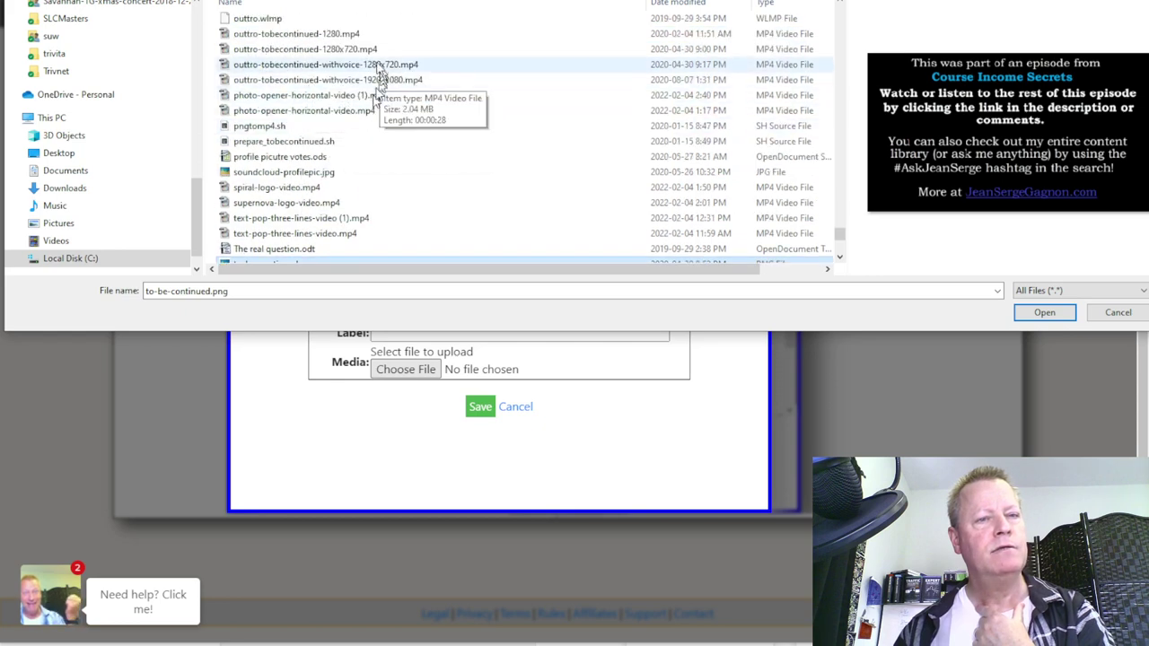
scroll(332, 68, up, 1)
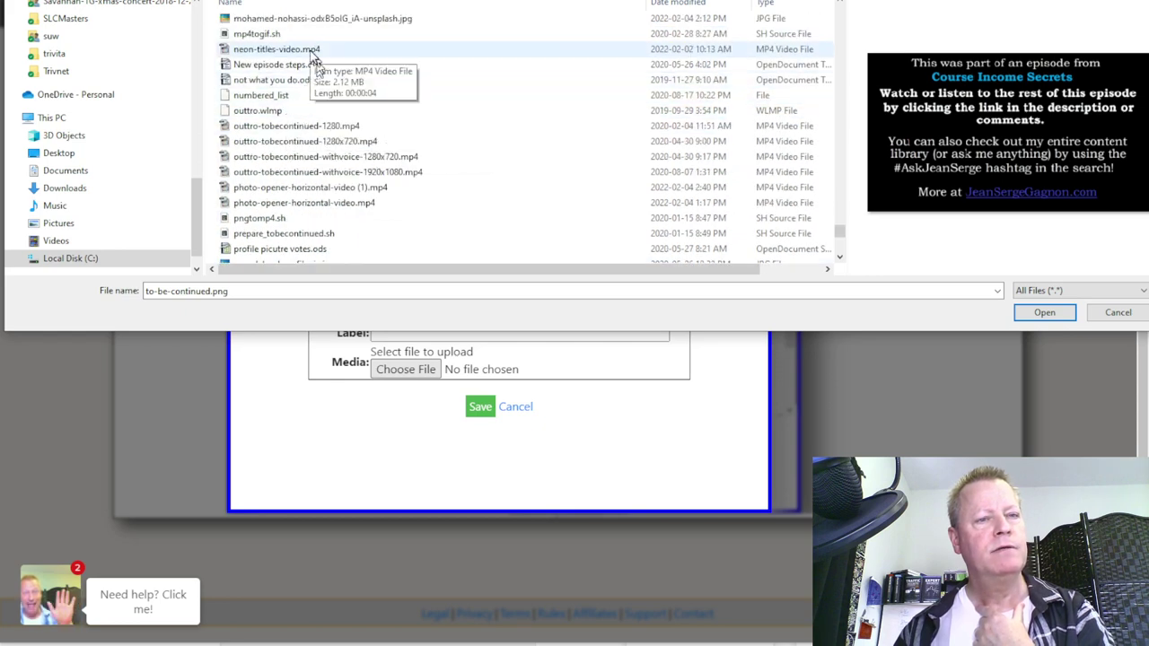
scroll(340, 74, up, 1)
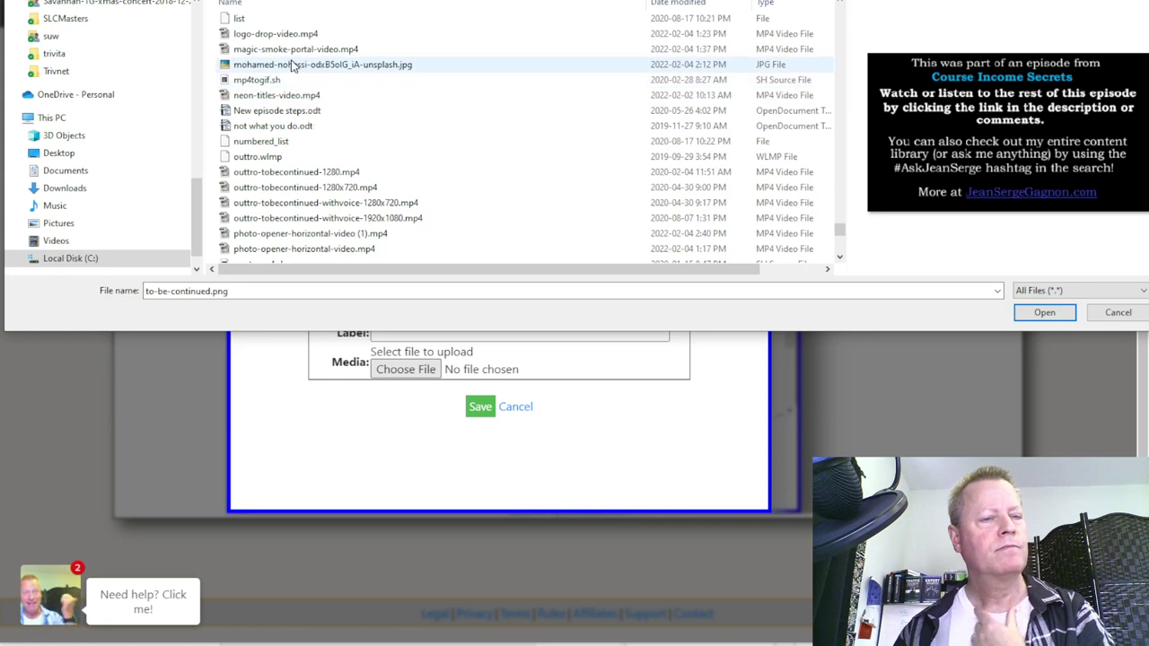
scroll(292, 67, up, 2)
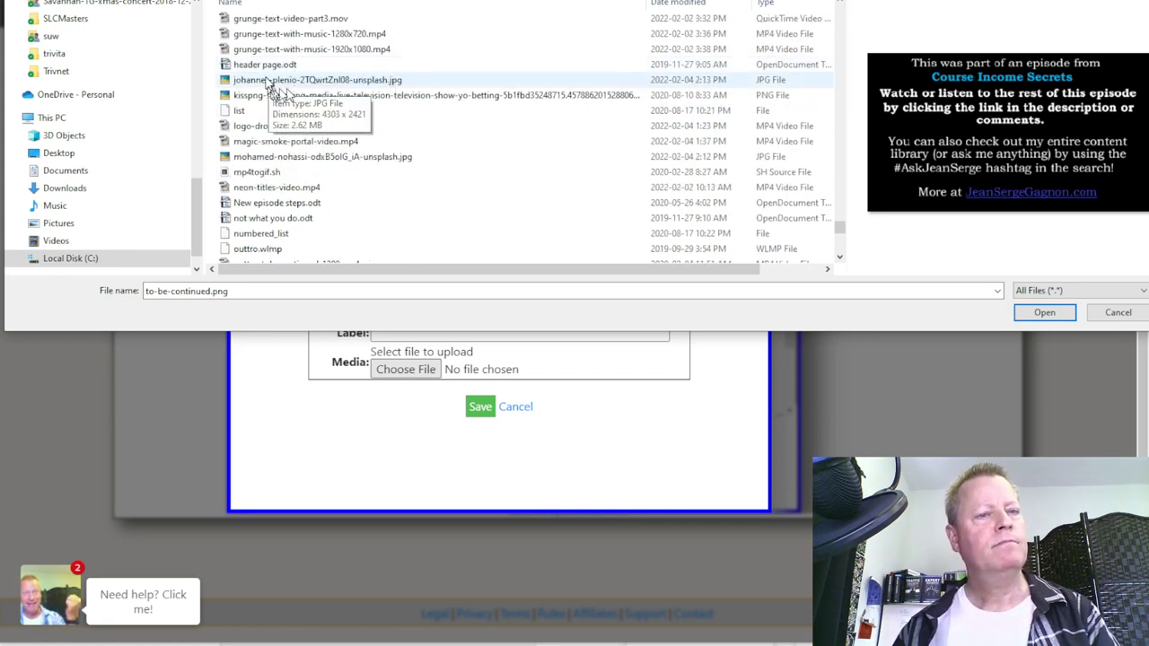
scroll(341, 72, up, 2)
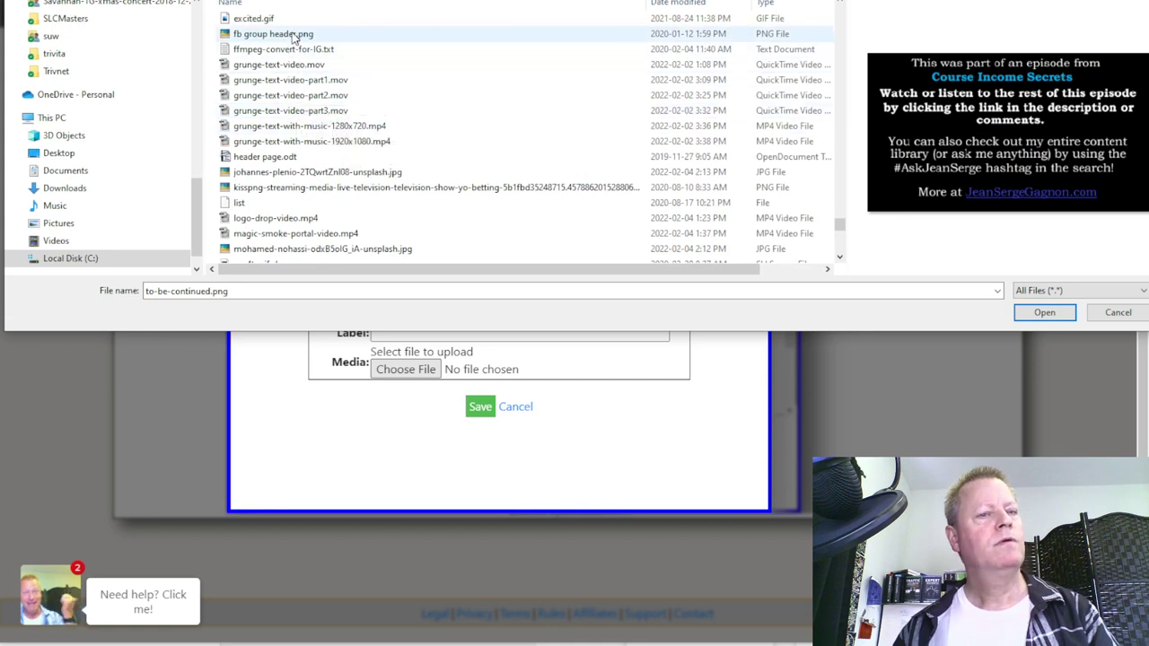
click(314, 35)
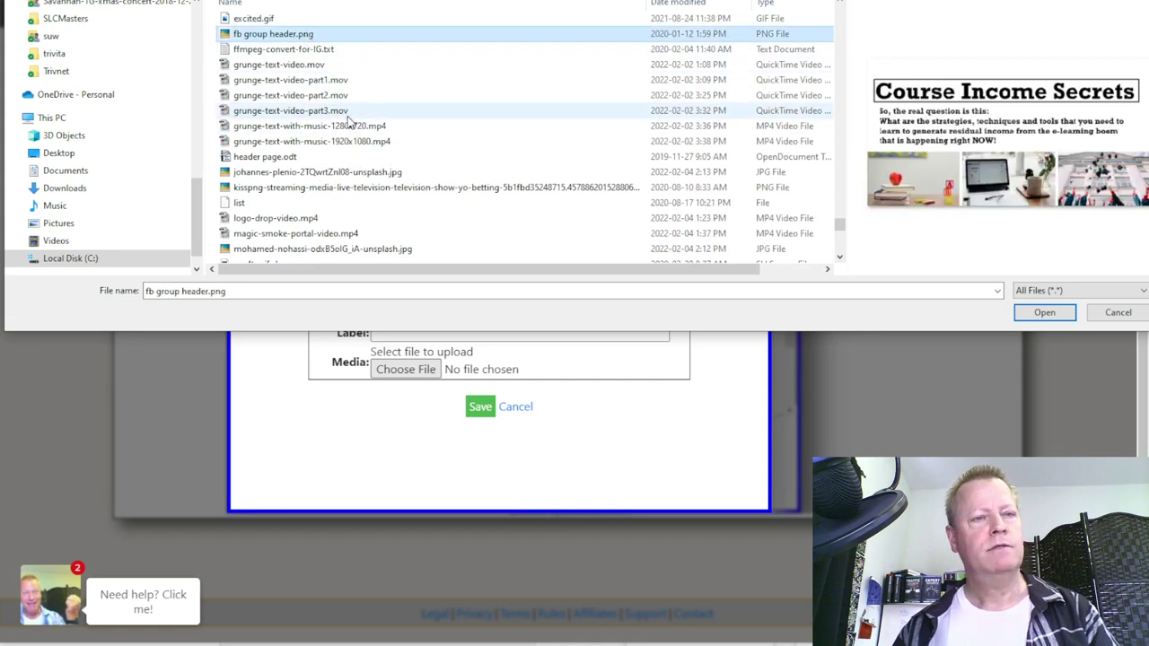
Step: Preview black-1920.png, look through the remaining files and folders for a play overlay image, and go up to the parent folder
scroll(347, 117, up, 1)
scroll(348, 122, up, 3)
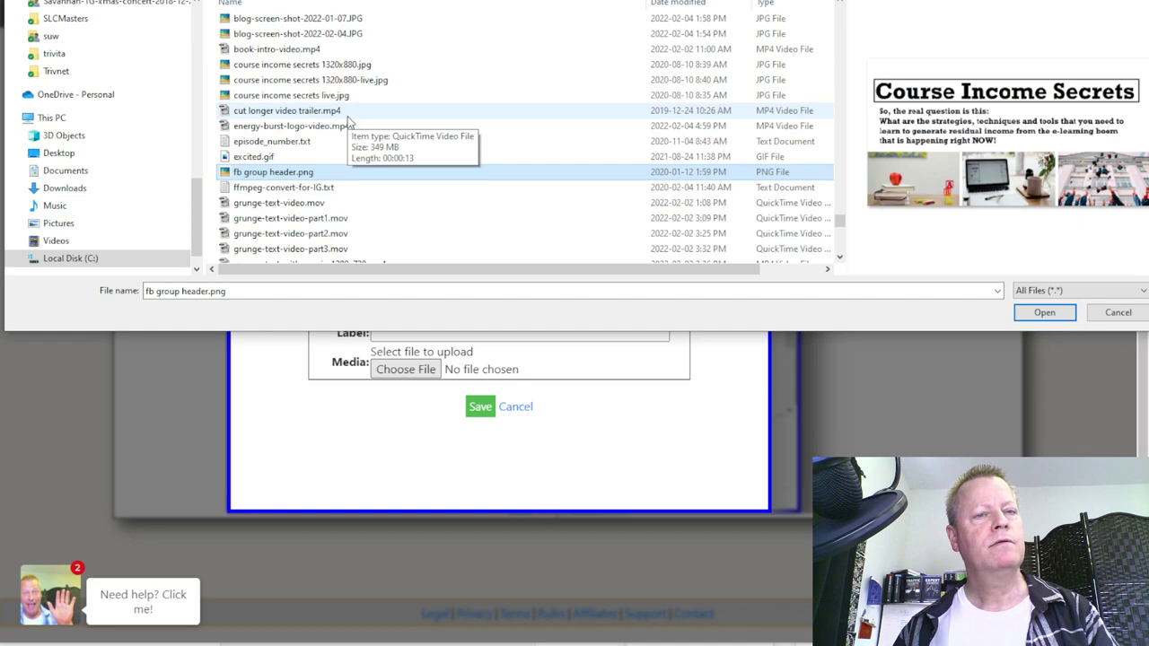
scroll(347, 121, up, 2)
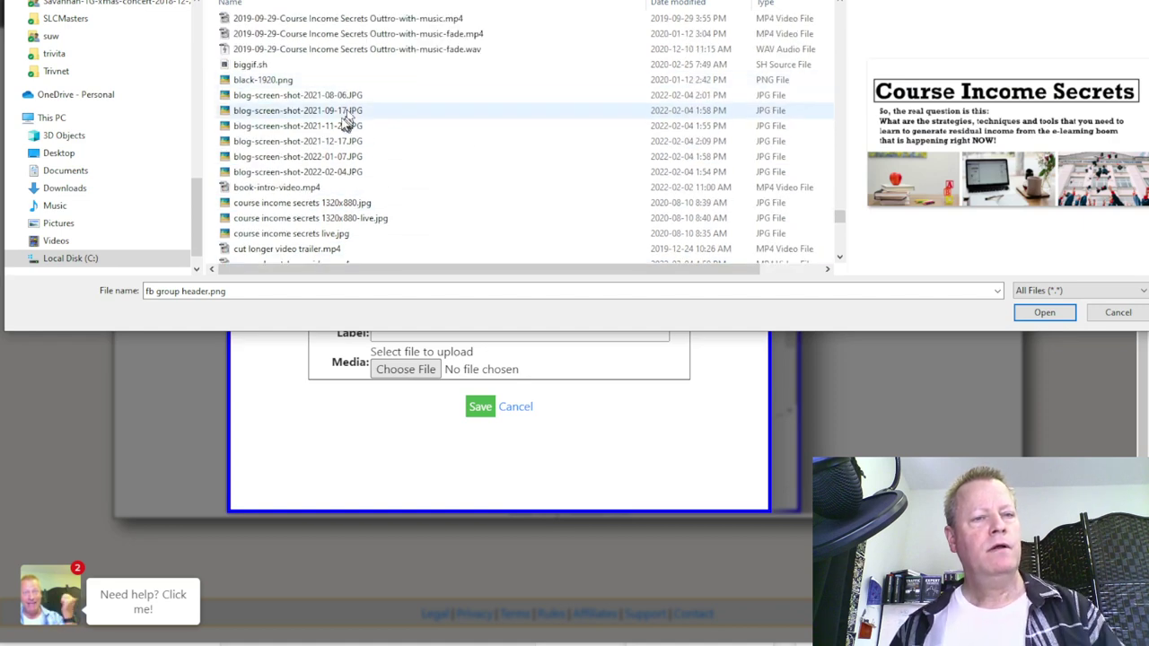
click(275, 80)
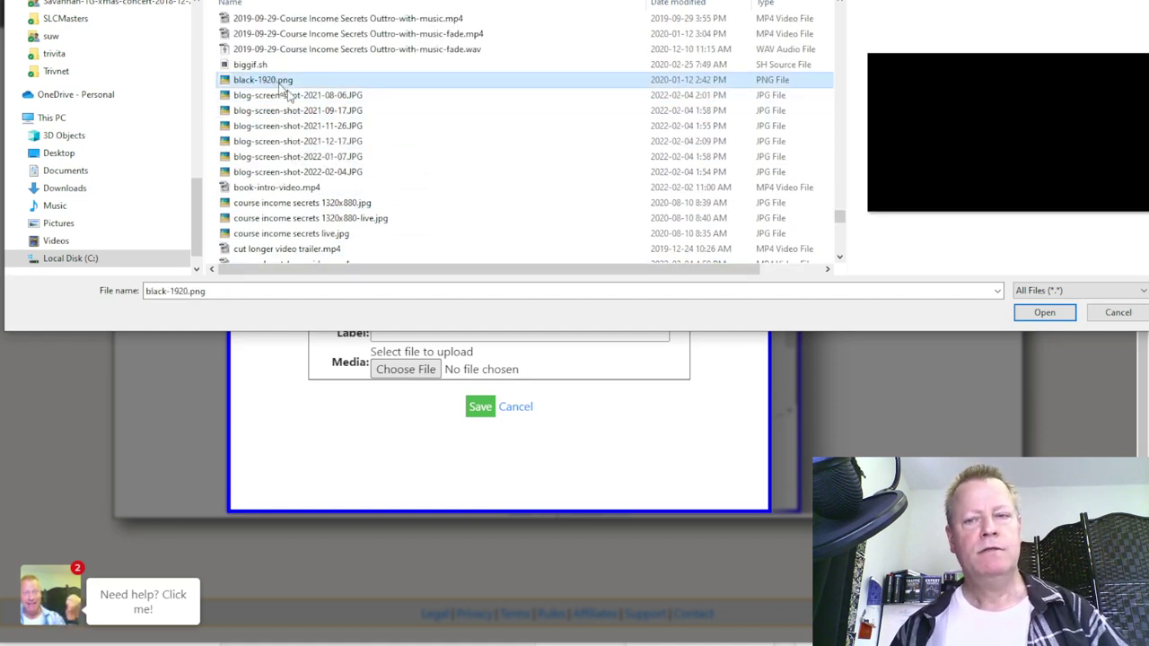
scroll(355, 139, up, 1)
scroll(354, 139, up, 2)
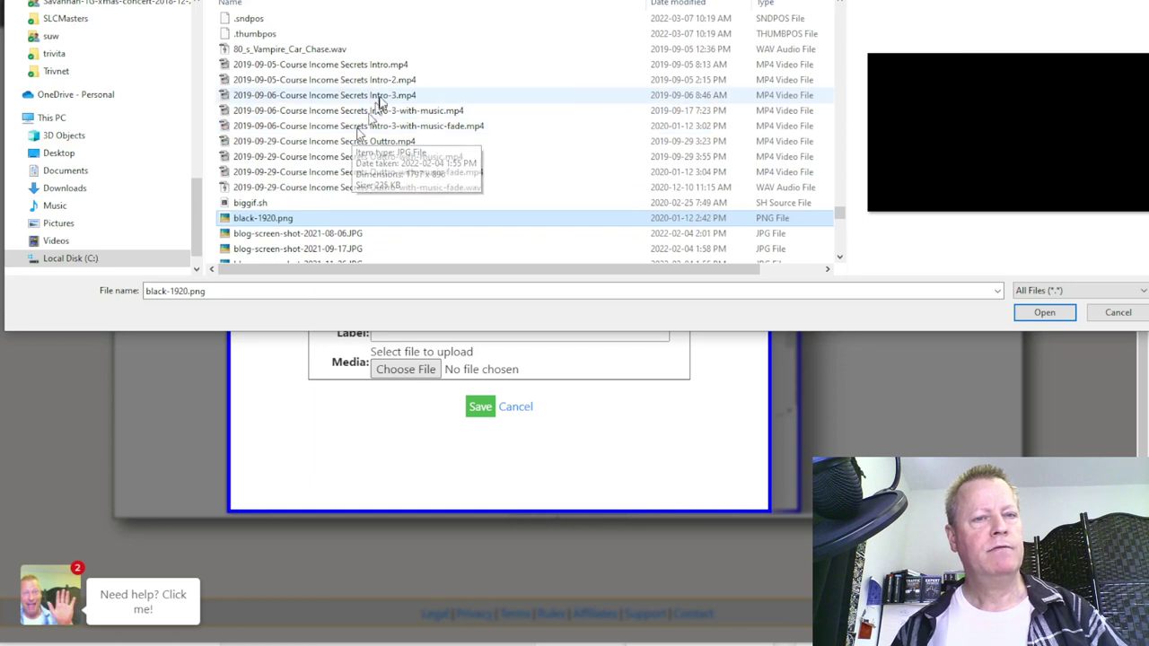
scroll(340, 115, up, 2)
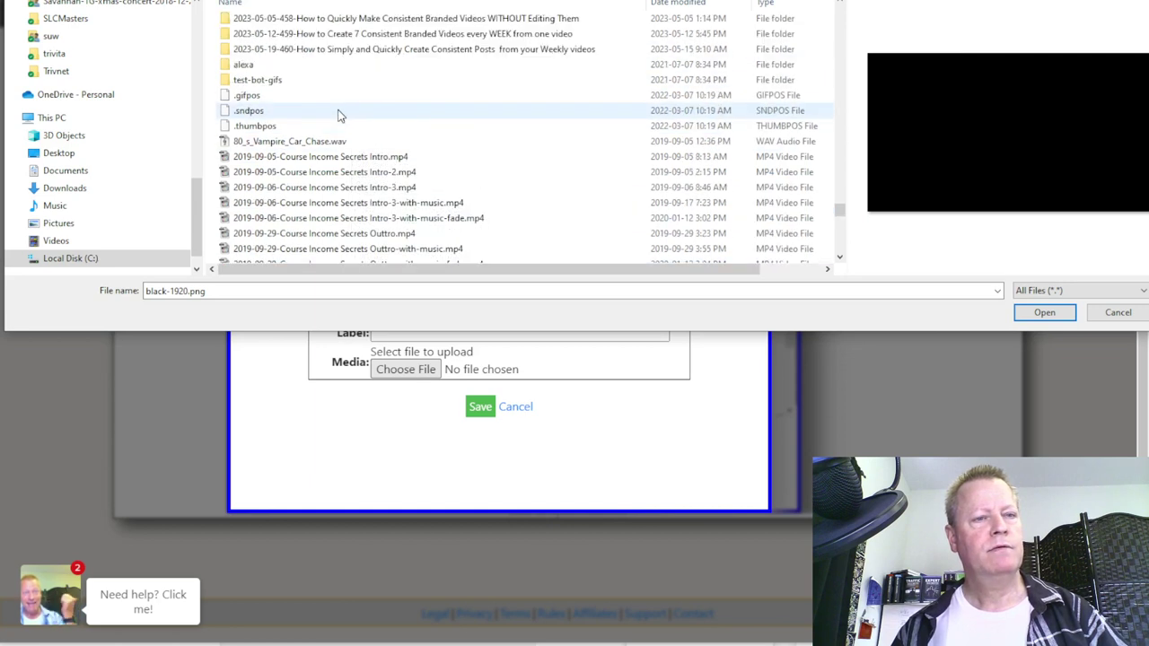
scroll(275, 96, up, 1)
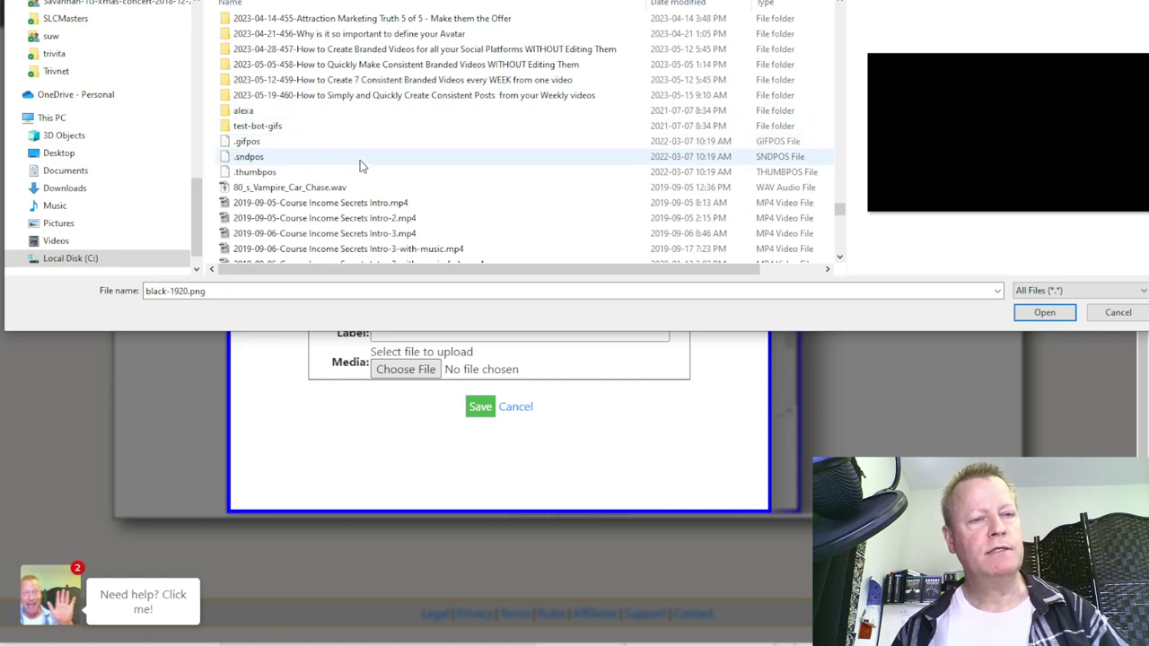
scroll(411, 202, down, 1)
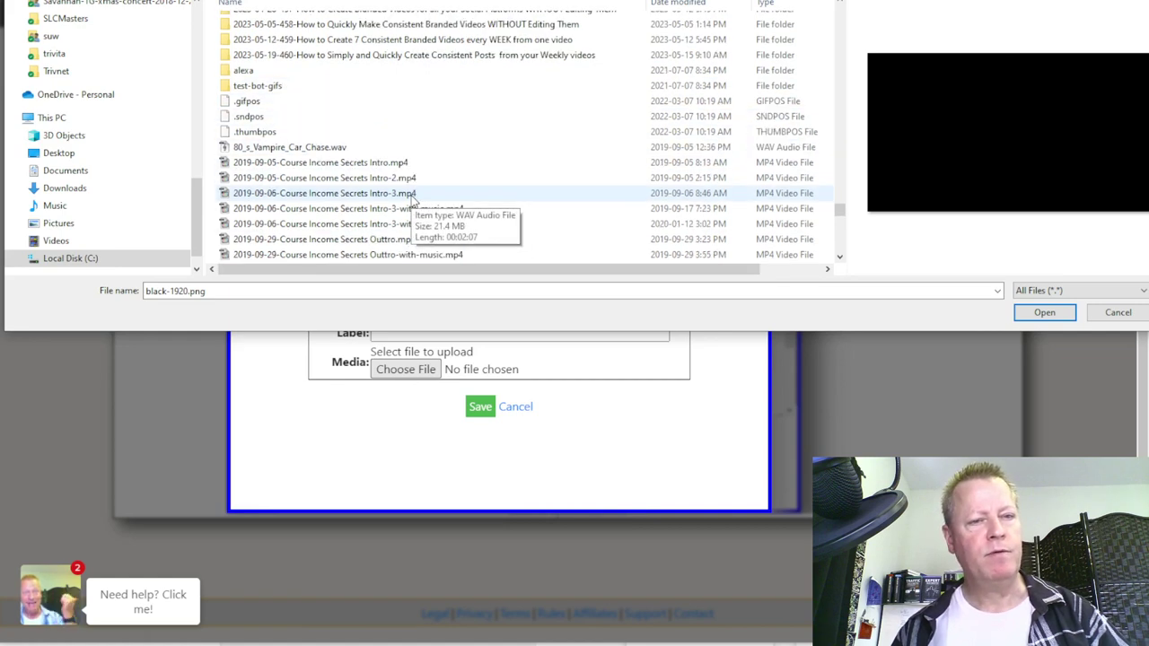
scroll(422, 180, up, 10)
scroll(437, 179, up, 17)
drag(842, 172, 844, 20)
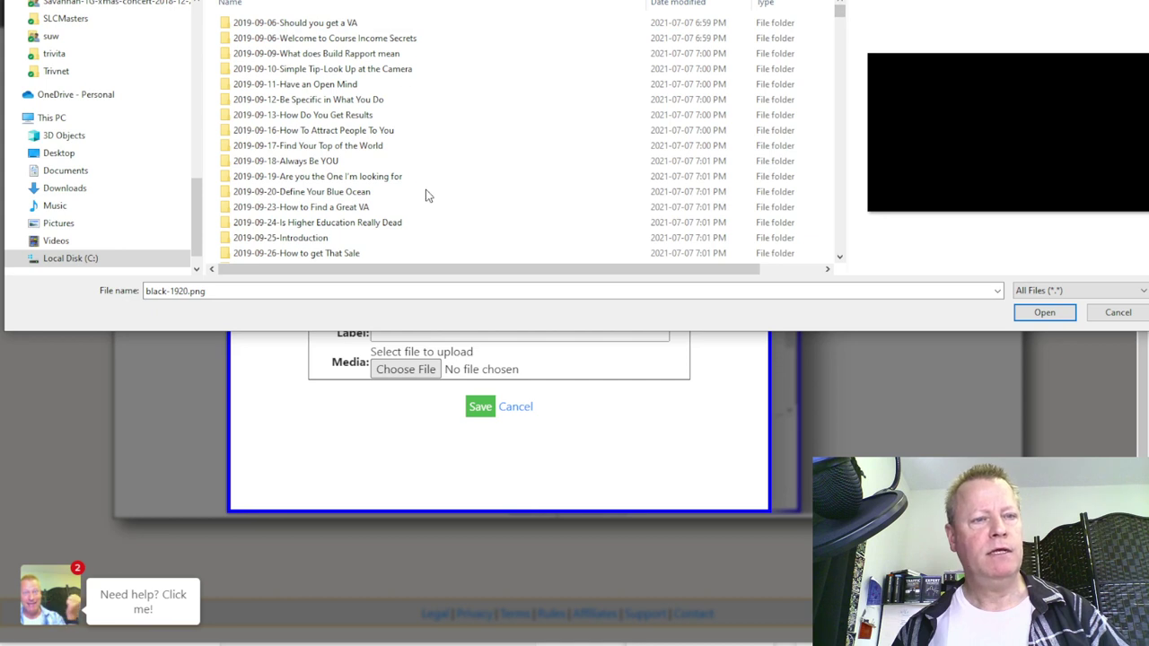
key(alt+Up)
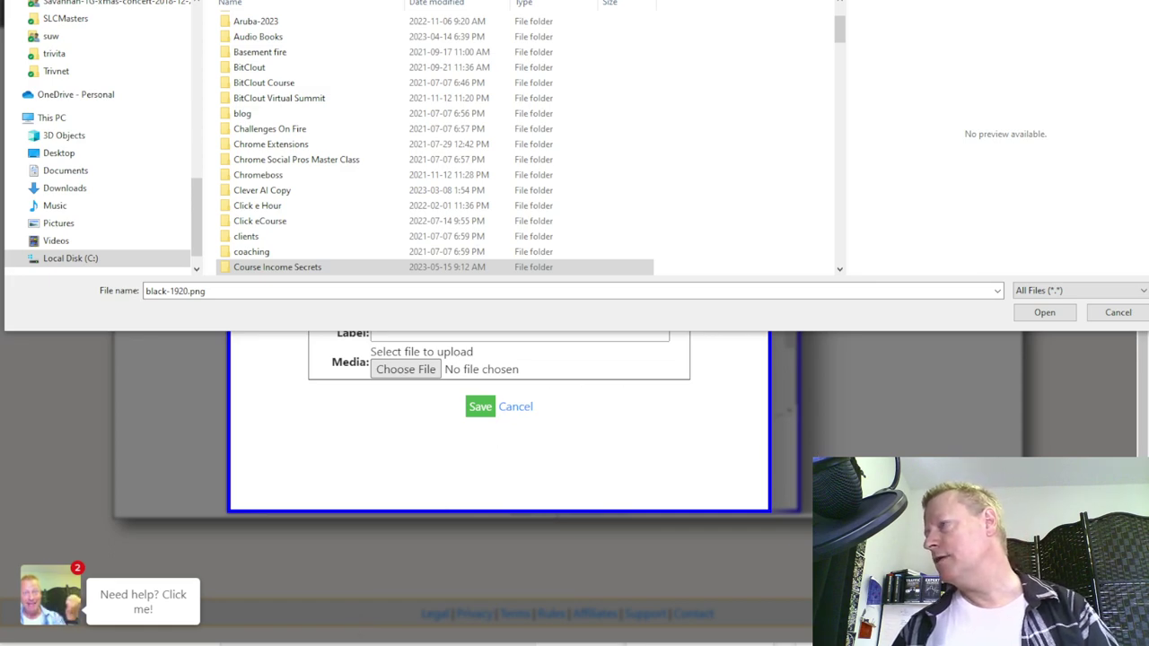
Step: Switch to the terminal, go up two directories with cd .., and run find . -iname play | grep png
key(alt+Tab)
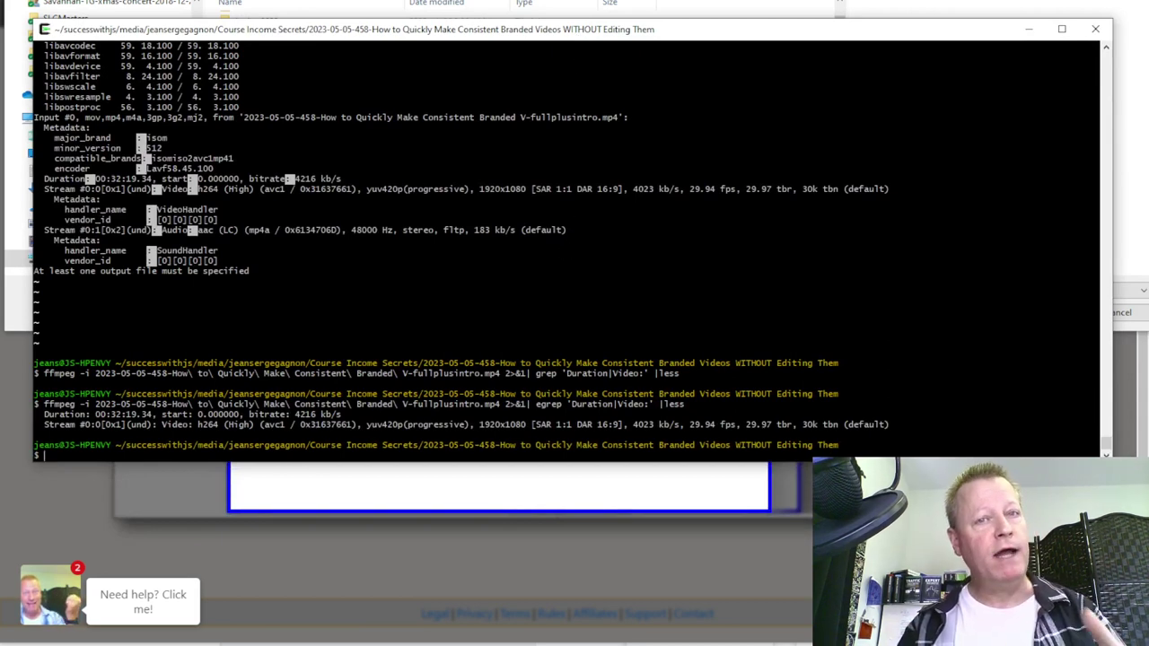
text(cd ..)
key(Return)
text(cd ..)
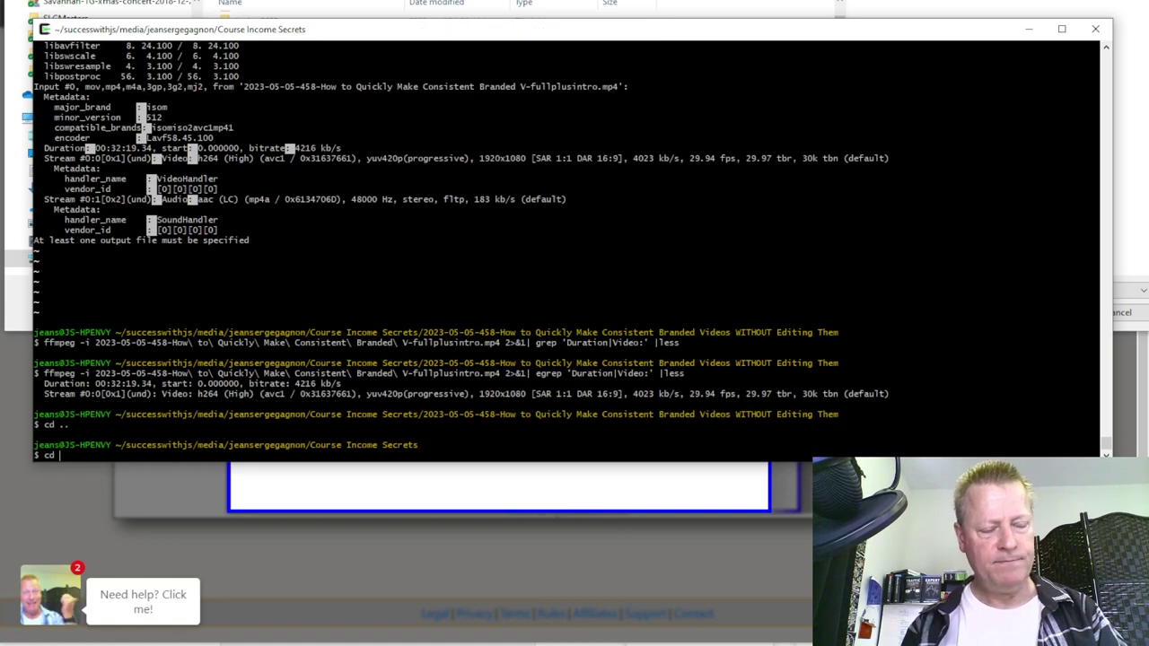
key(Return)
text(find . -iname play | grep png)
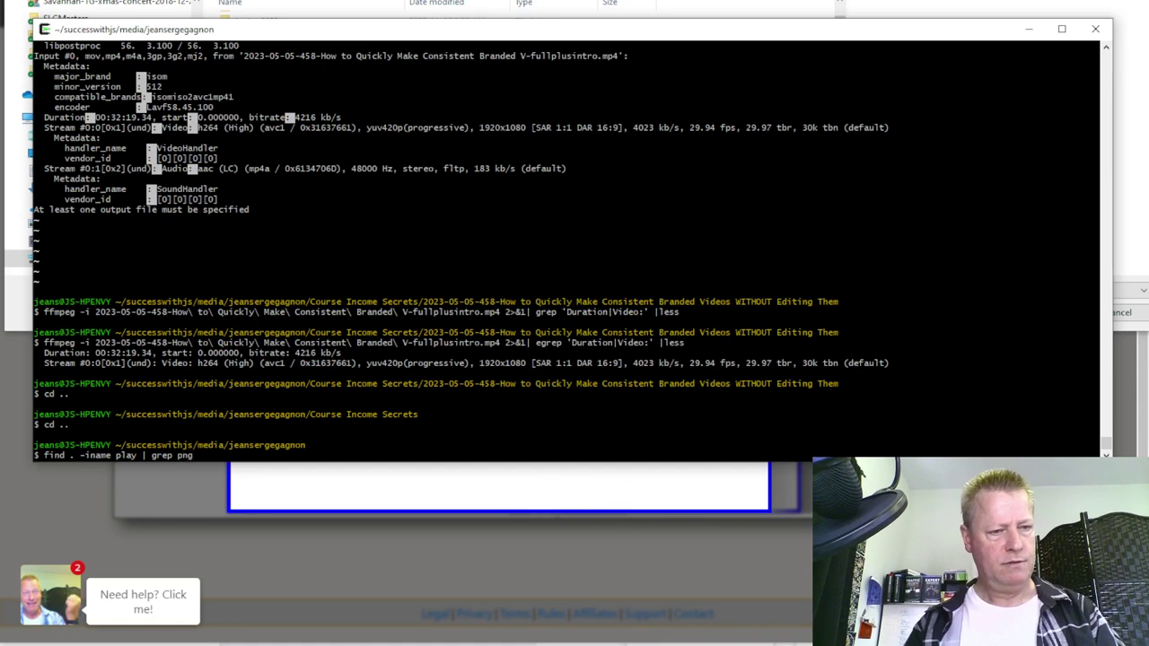
key(Return)
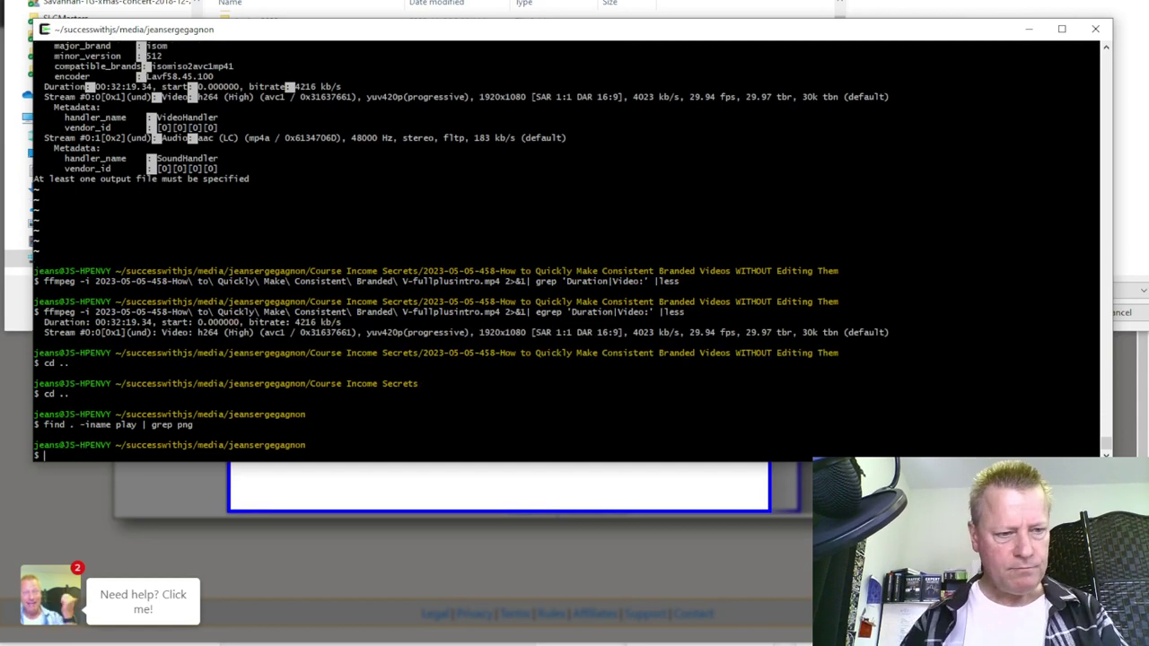
Step: Search for PNG files named video by running find . -iname video | grep png
key(Up)
key(Left)
key(Left)
key(Left)
key(Left)
key(Left)
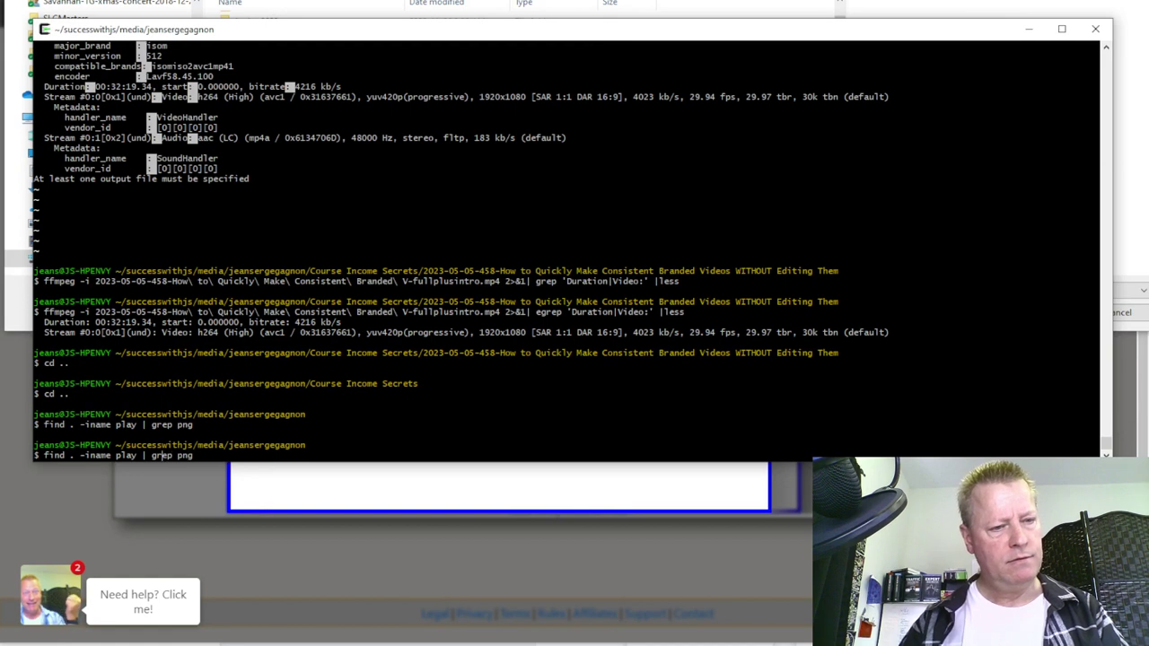
key(BackSpace)
key(BackSpace)
key(BackSpace)
key(BackSpace)
text(vid)
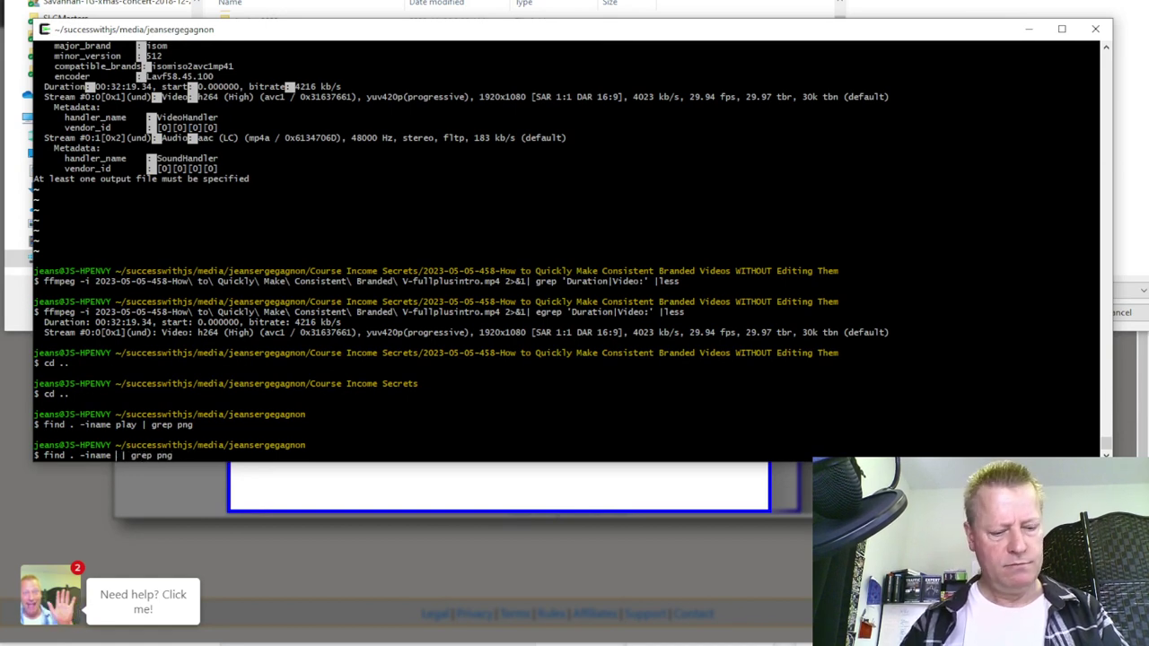
text(eo)
key(Return)
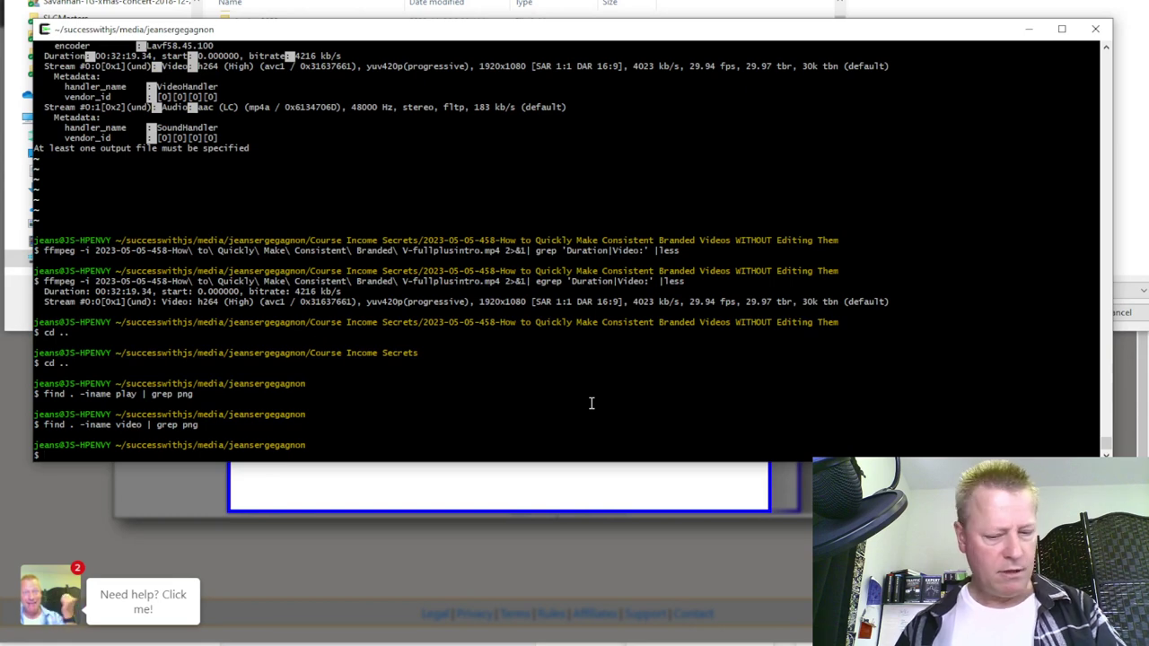
Step: Search for PNG files with play anywhere in the name by running find . -iname '*play*' | grep png
key(Up)
key(Up)
click(115, 455)
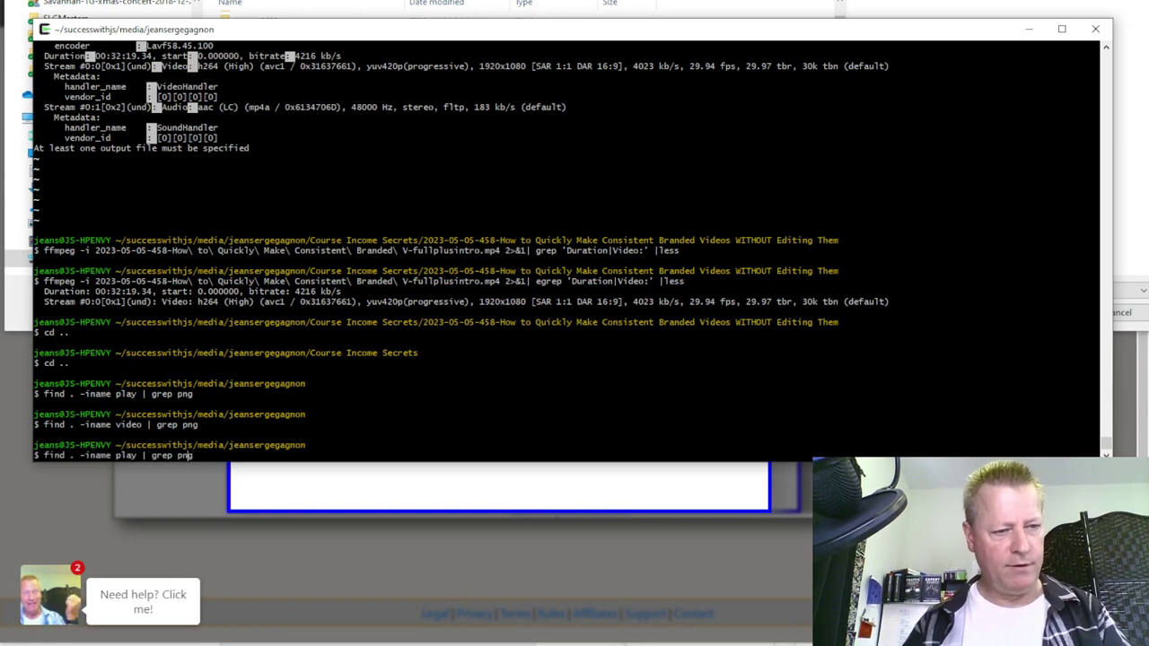
text(')
key(BackSpace)
text(")
click(147, 455)
text("*)
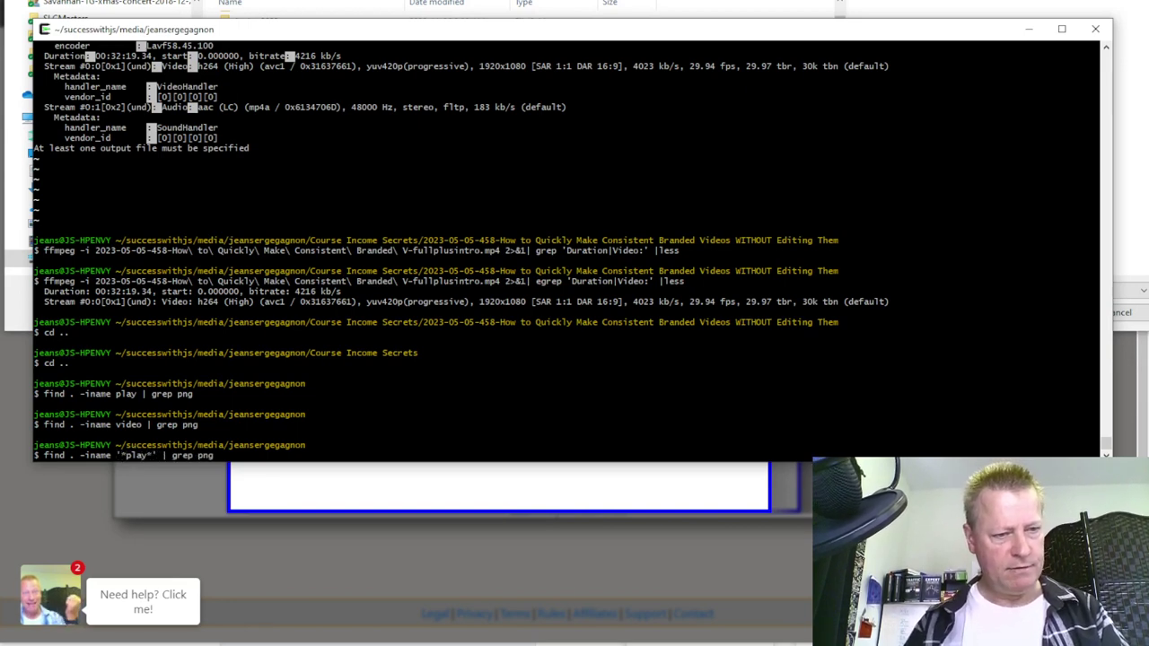
key(Return)
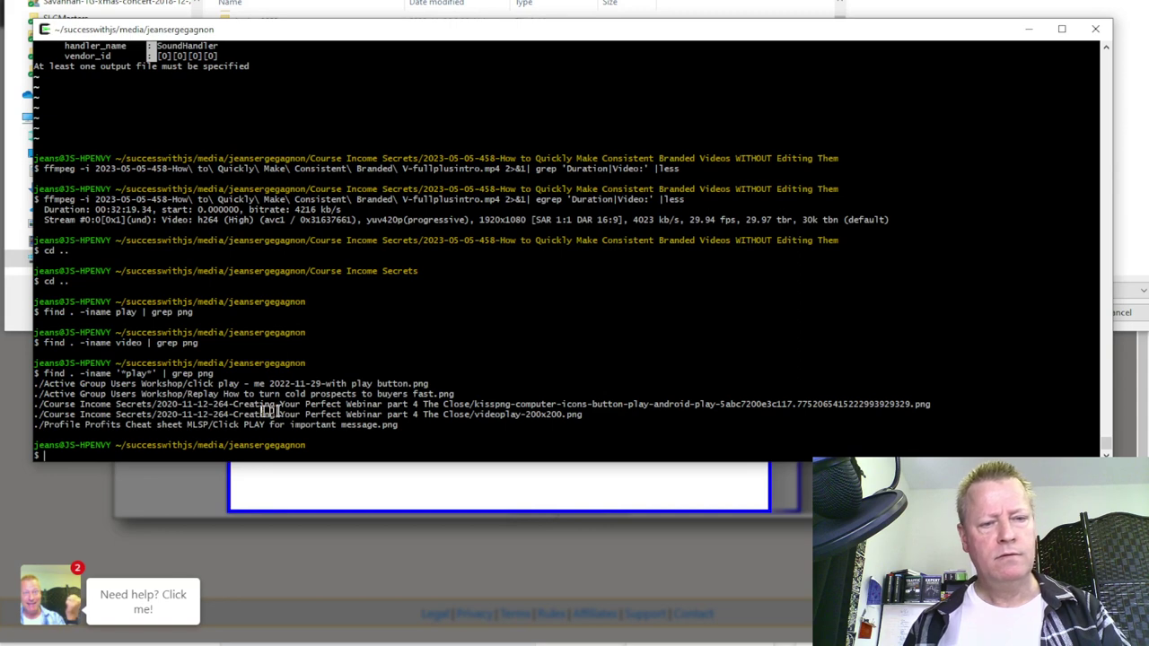
Step: Run find . -iname '*video*' | grep png and highlight the path ./images/video-overlay.png
key(Up)
key(Left)
key(Left)
key(BackSpace)
key(BackSpace)
key(BackSpace)
key(BackSpace)
text(video)
key(Return)
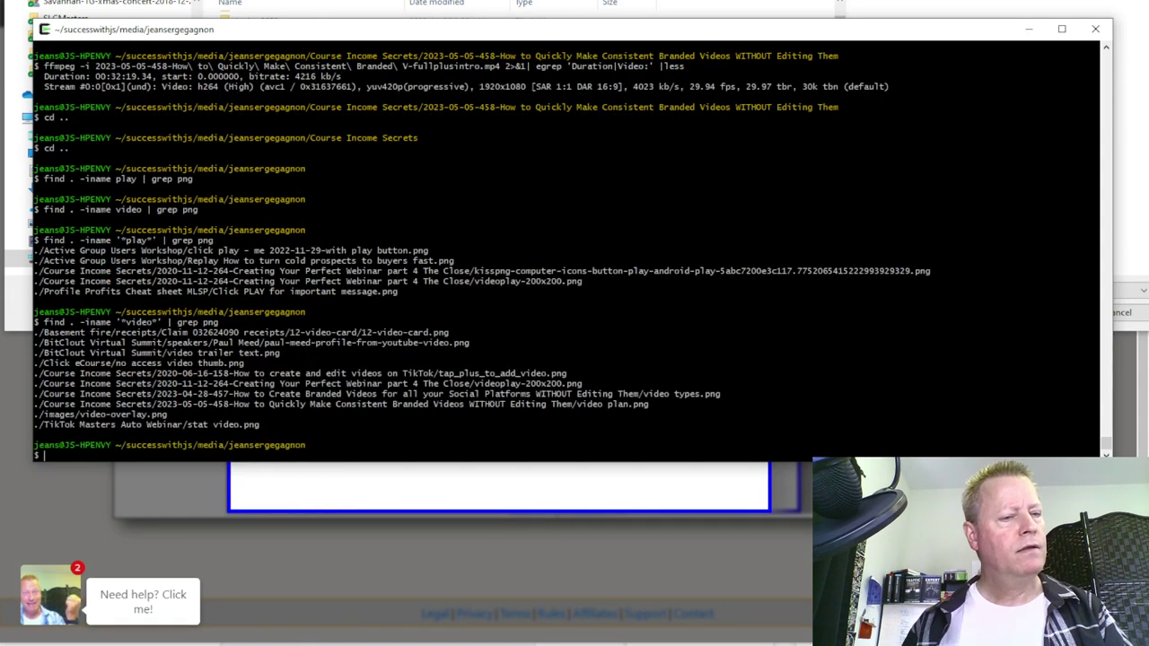
double_click(108, 410)
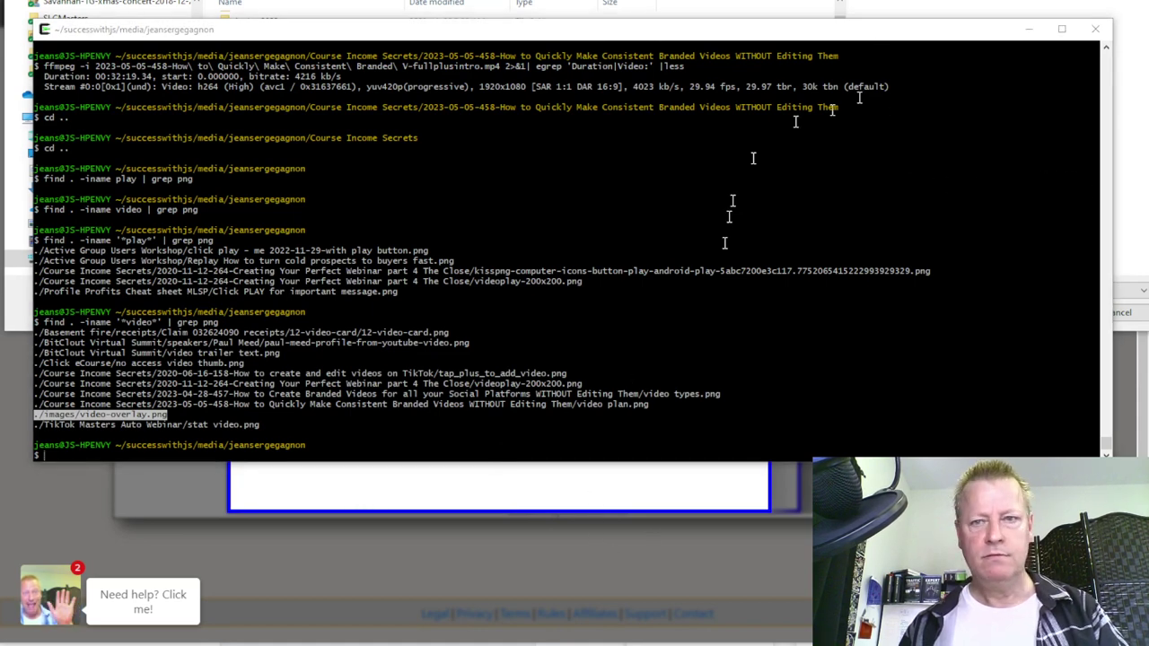
Step: Return to the media file chooser and open the images folder inside the jeansergegagnon media directory
click(1029, 30)
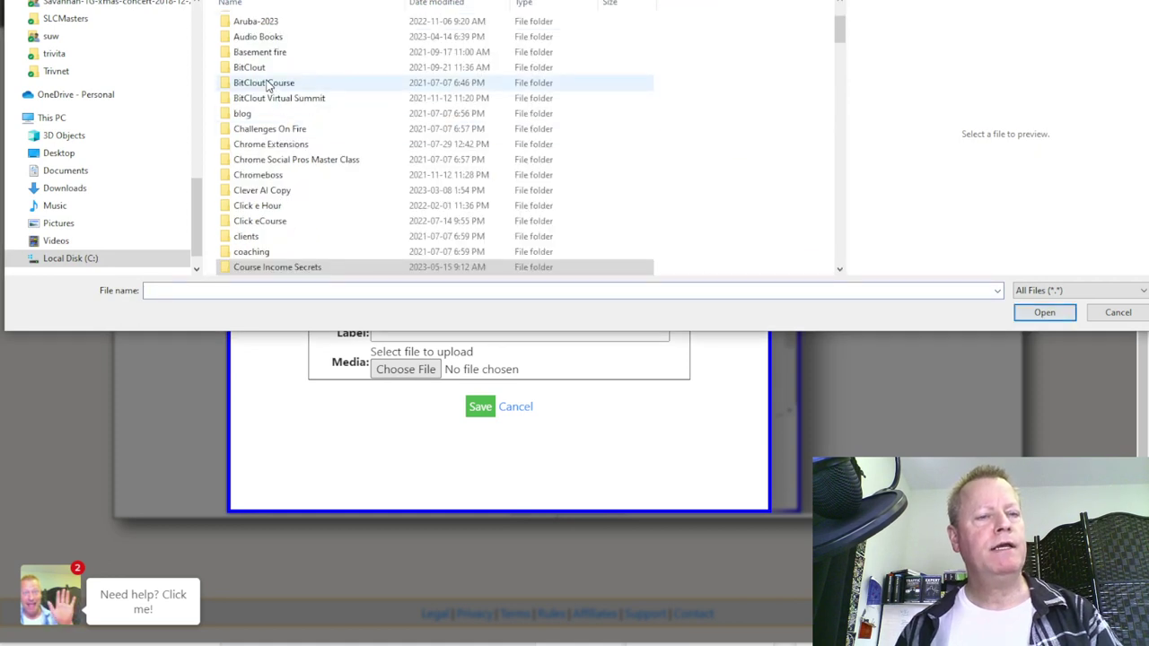
scroll(274, 153, down, 2)
scroll(274, 169, down, 2)
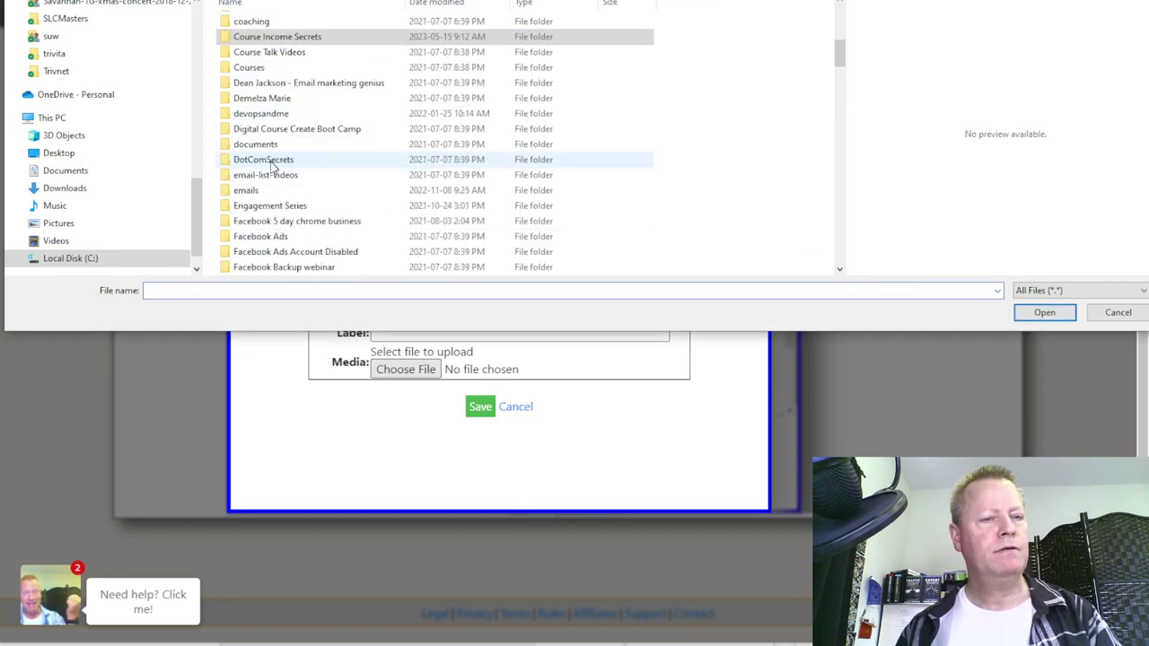
scroll(265, 184, down, 5)
scroll(263, 192, up, 4)
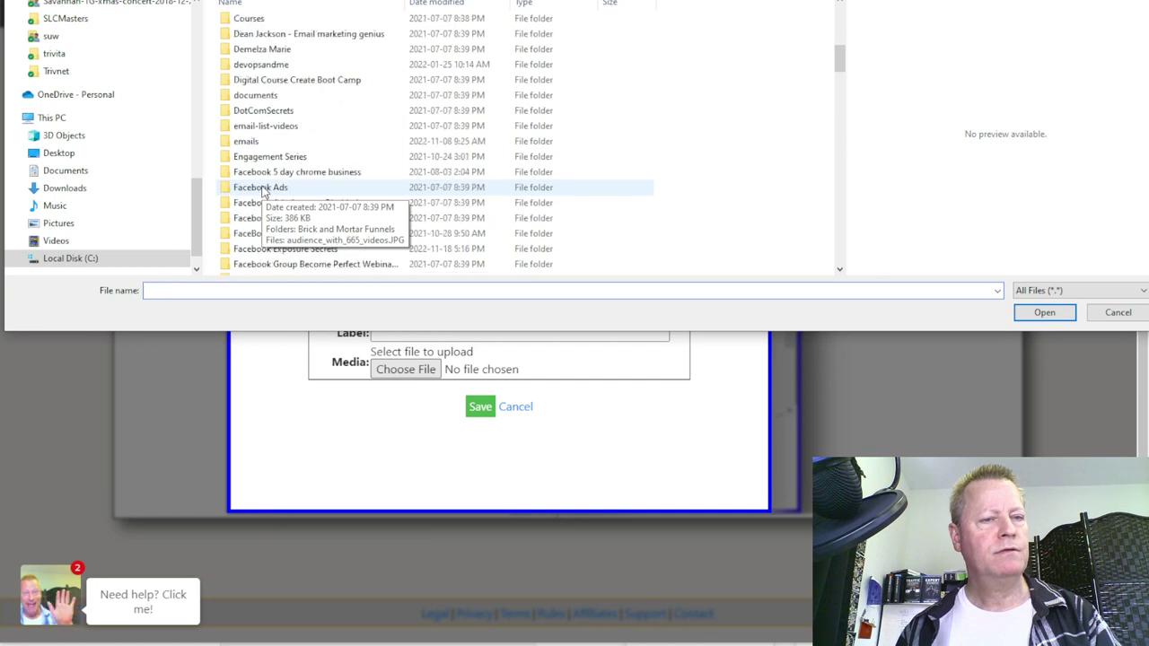
scroll(264, 190, down, 5)
double_click(256, 251)
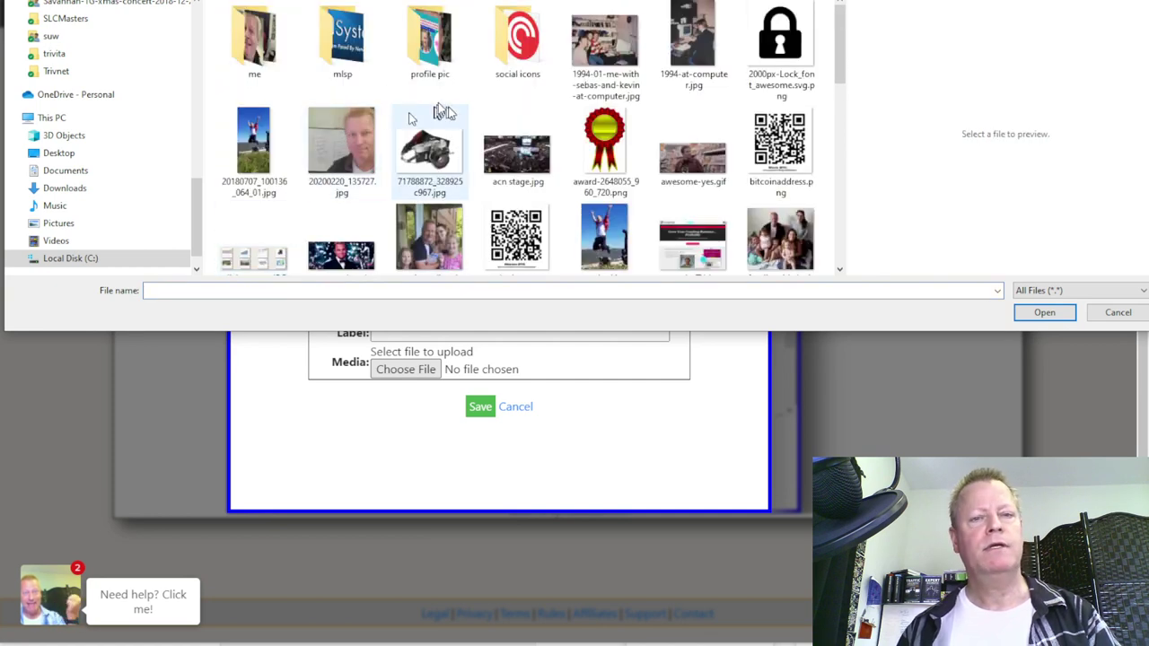
Step: Choose video-overlay.png as the media for the playoverlay image input and save the asset
drag(837, 42, 848, 178)
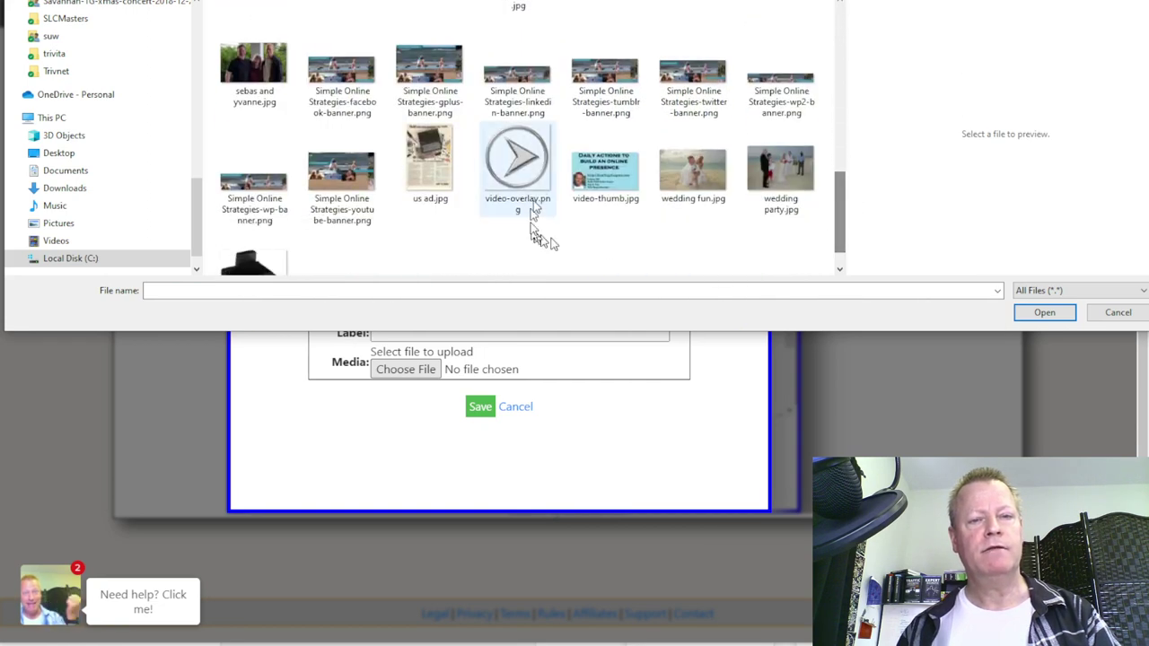
click(527, 169)
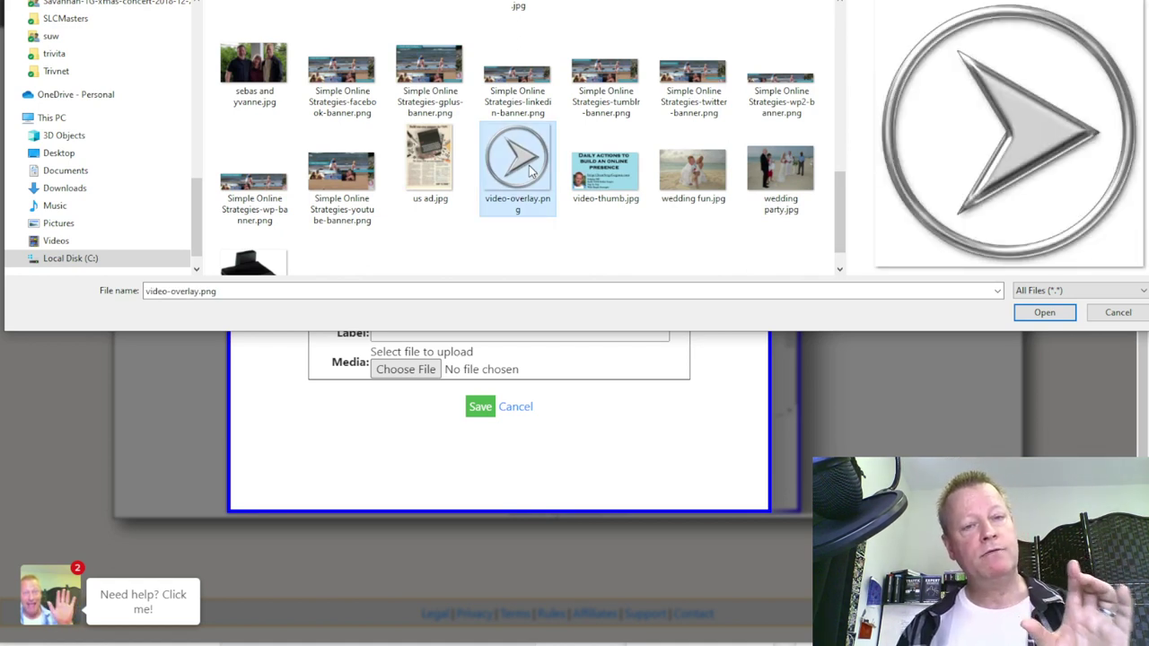
click(1032, 312)
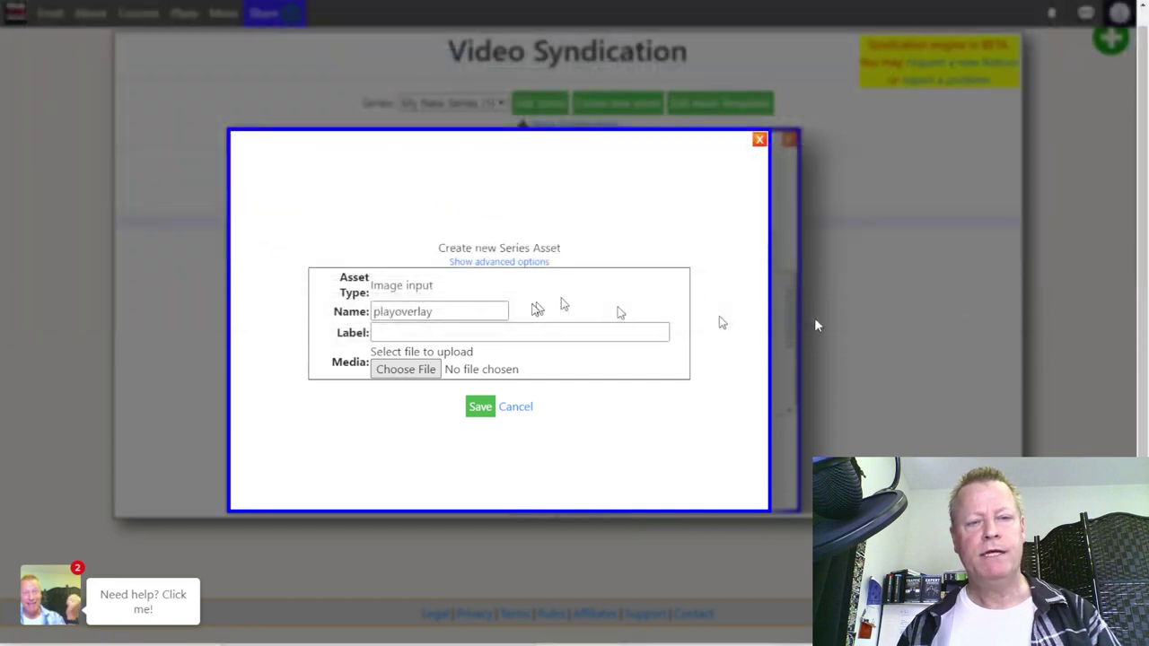
click(481, 409)
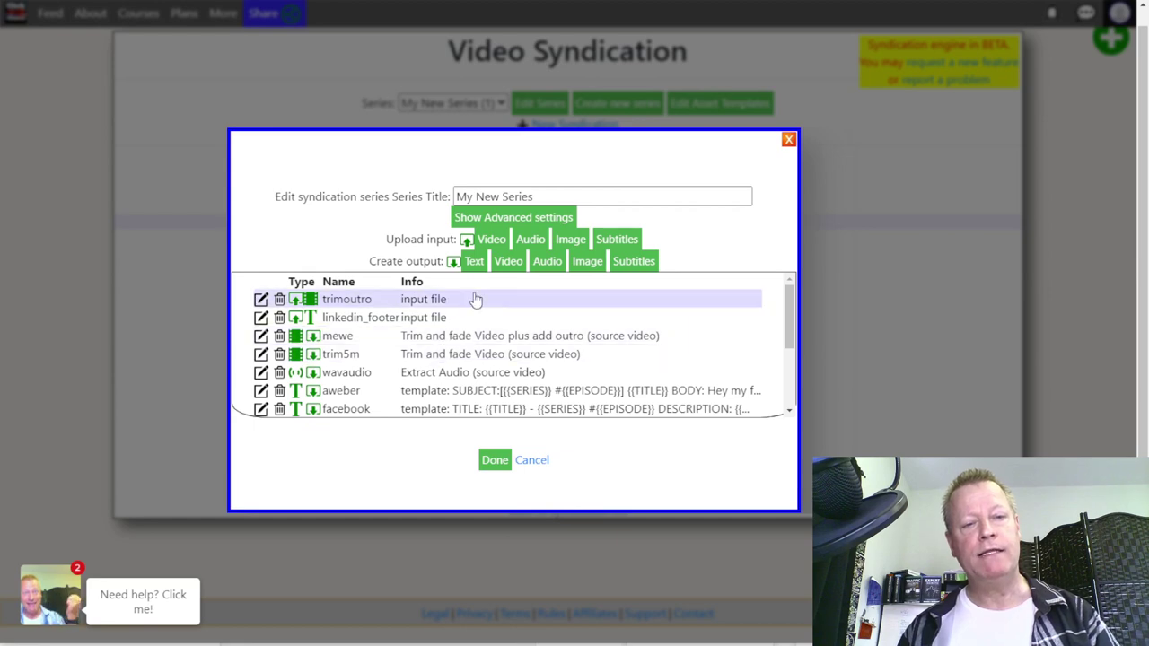
Step: Create an image output asset named thumbplay with the action Add image to Background
click(585, 268)
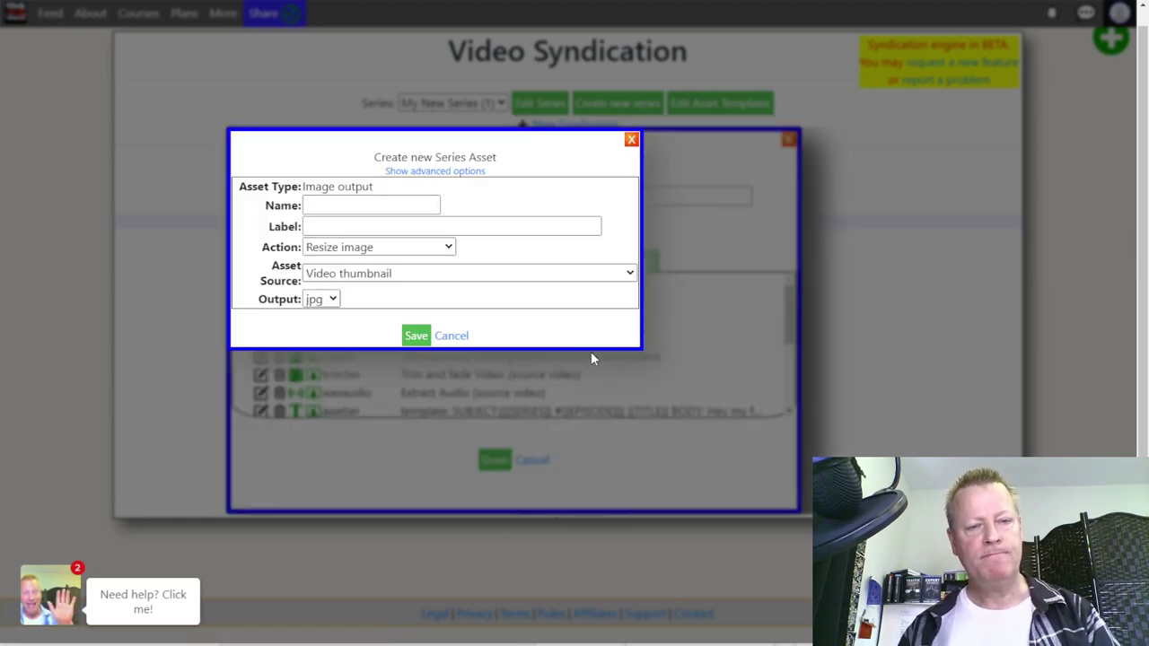
click(350, 204)
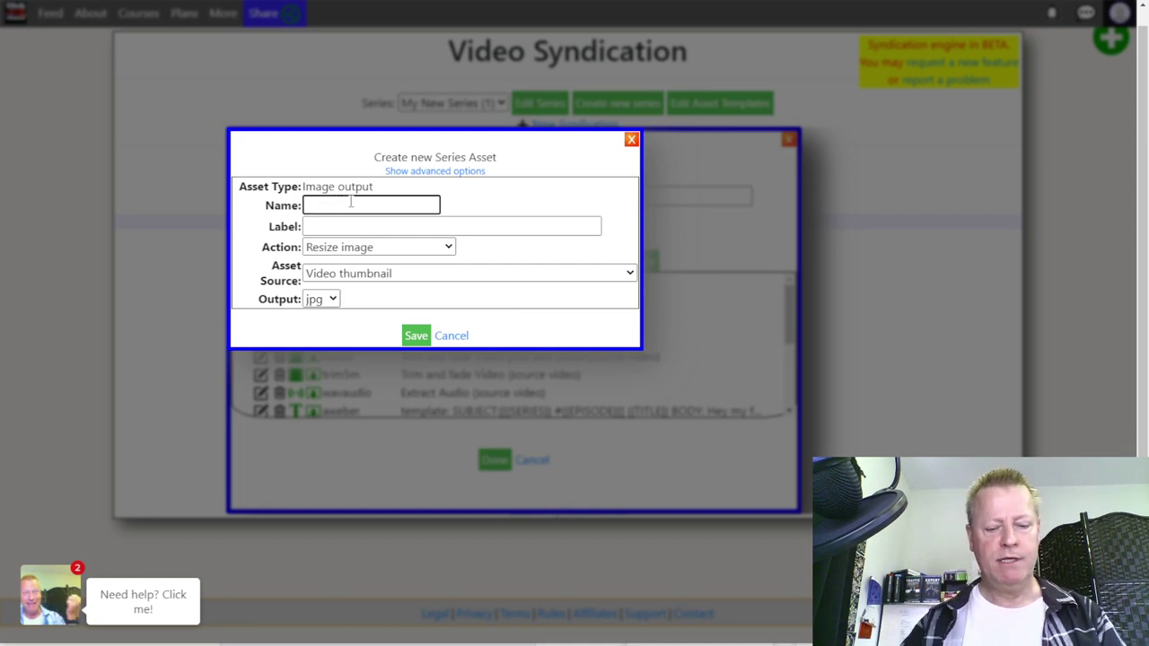
text(thumbplay)
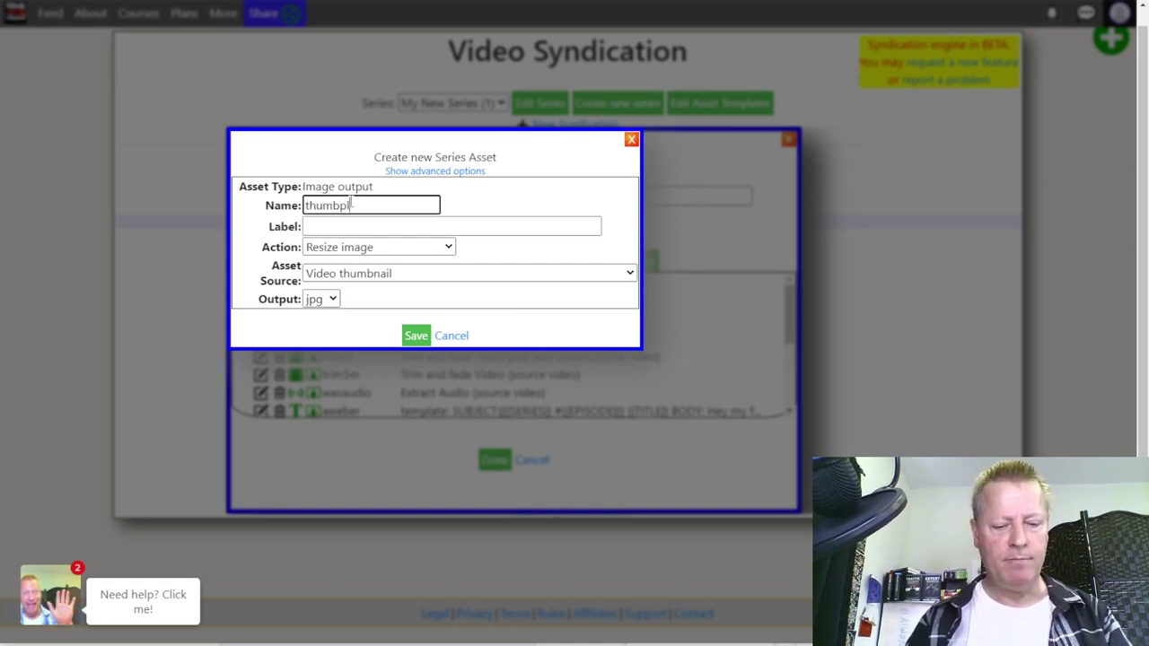
click(350, 250)
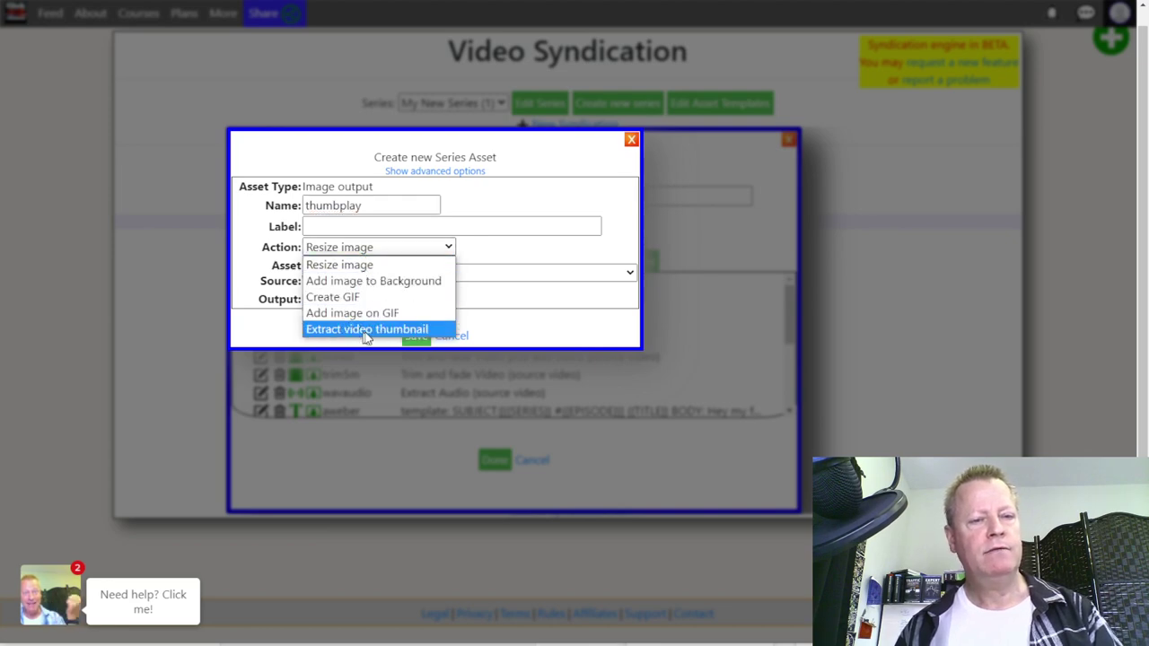
click(391, 282)
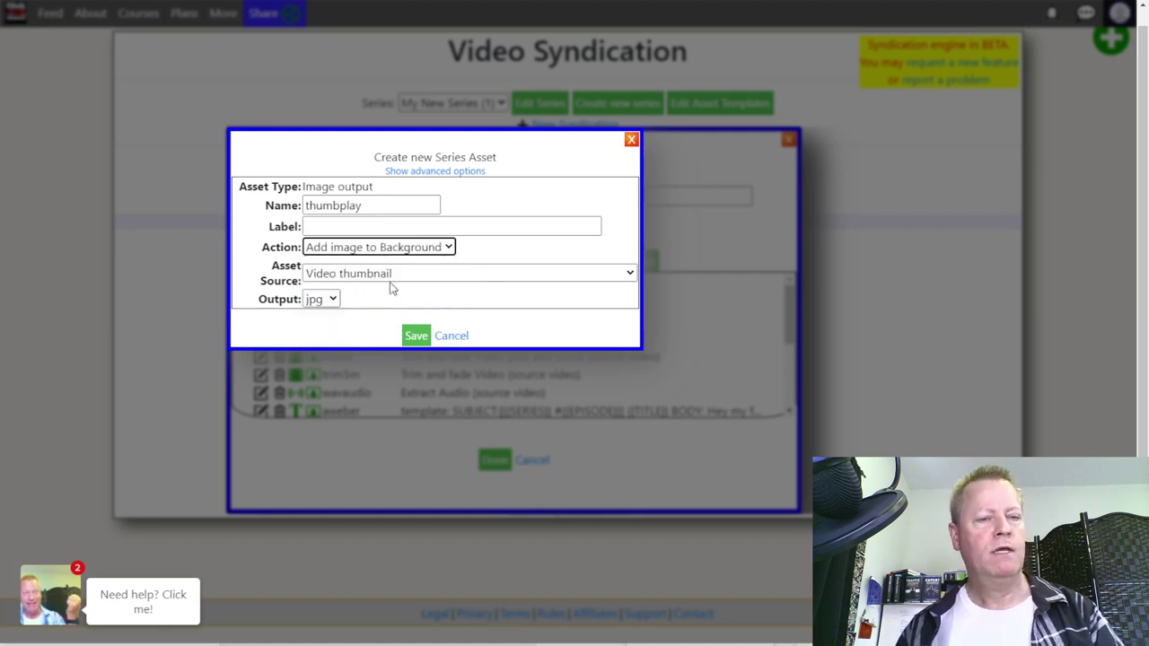
Step: Keep Video thumbnail as thumbplay's asset source, save the asset and finish editing the series
click(403, 280)
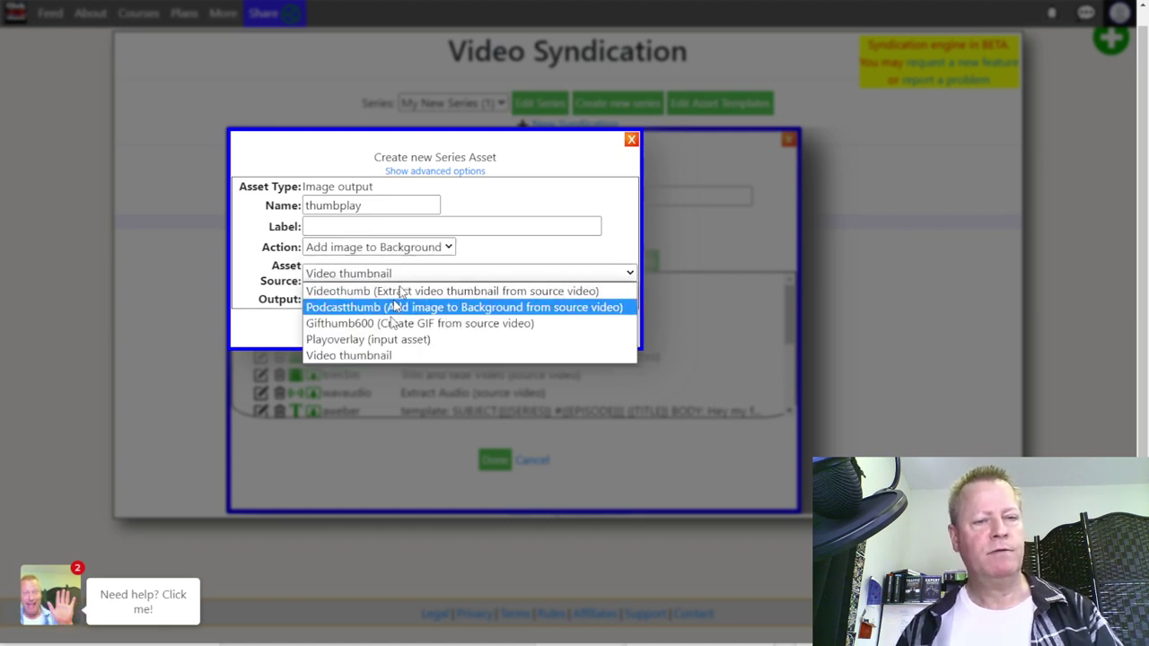
click(378, 355)
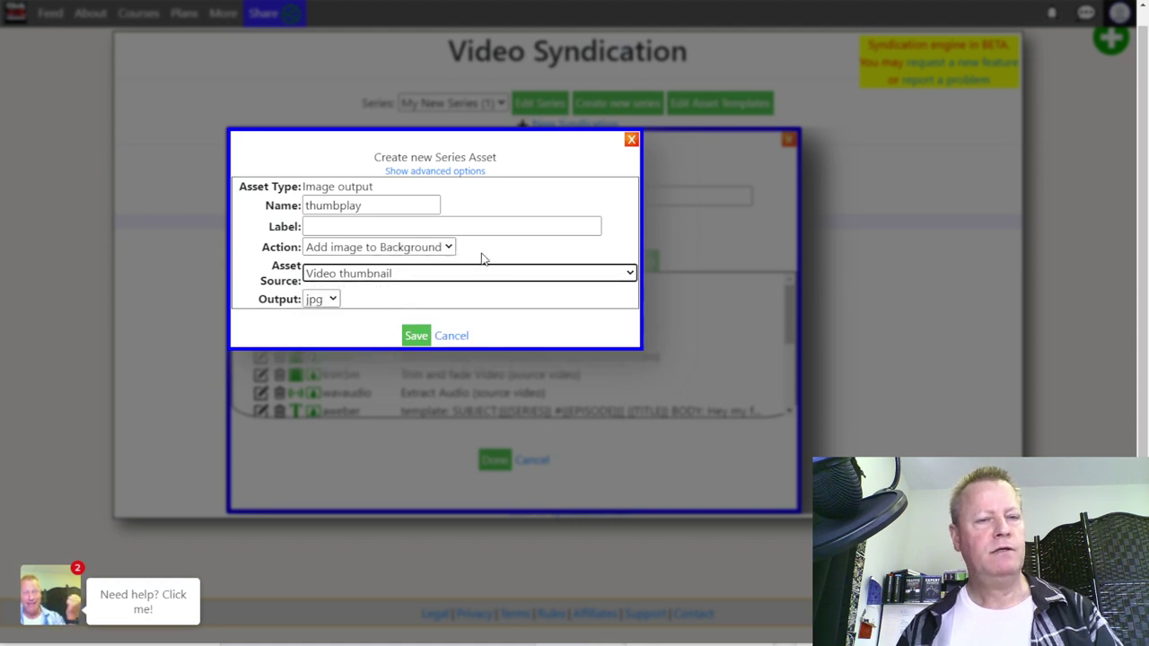
click(412, 273)
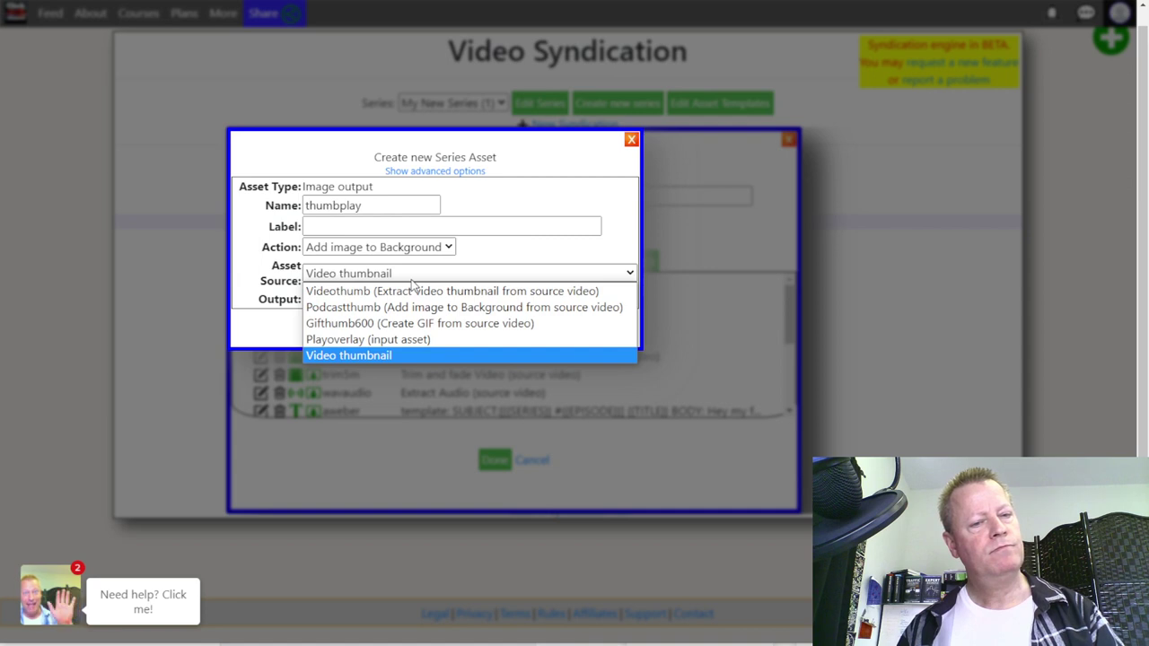
click(487, 253)
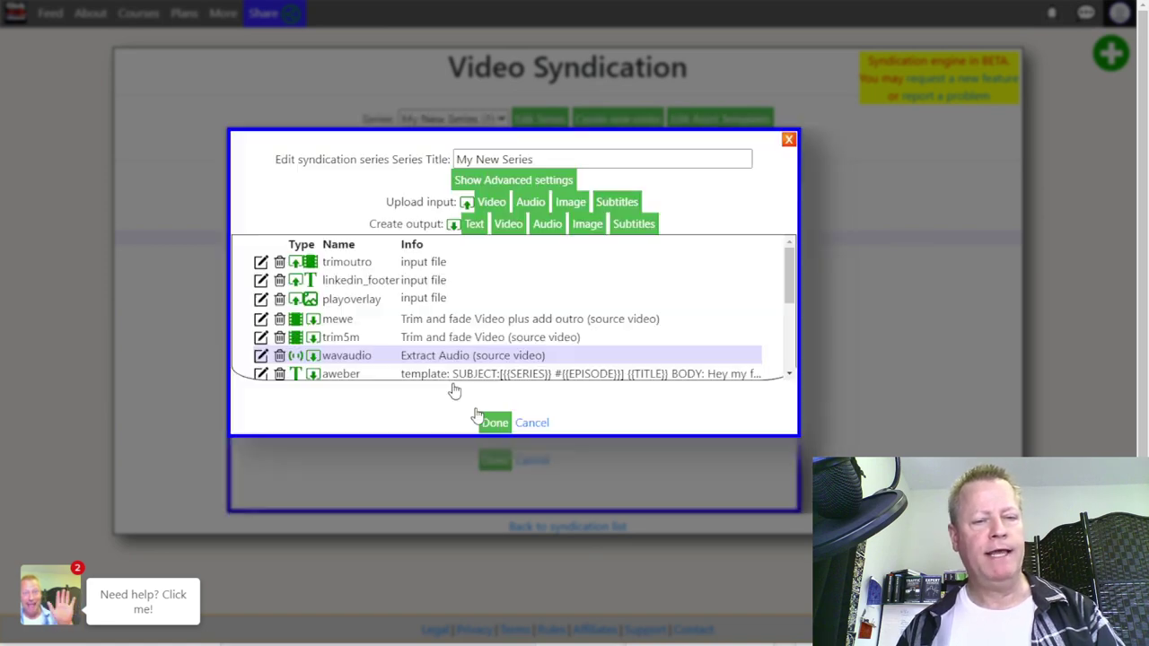
click(495, 423)
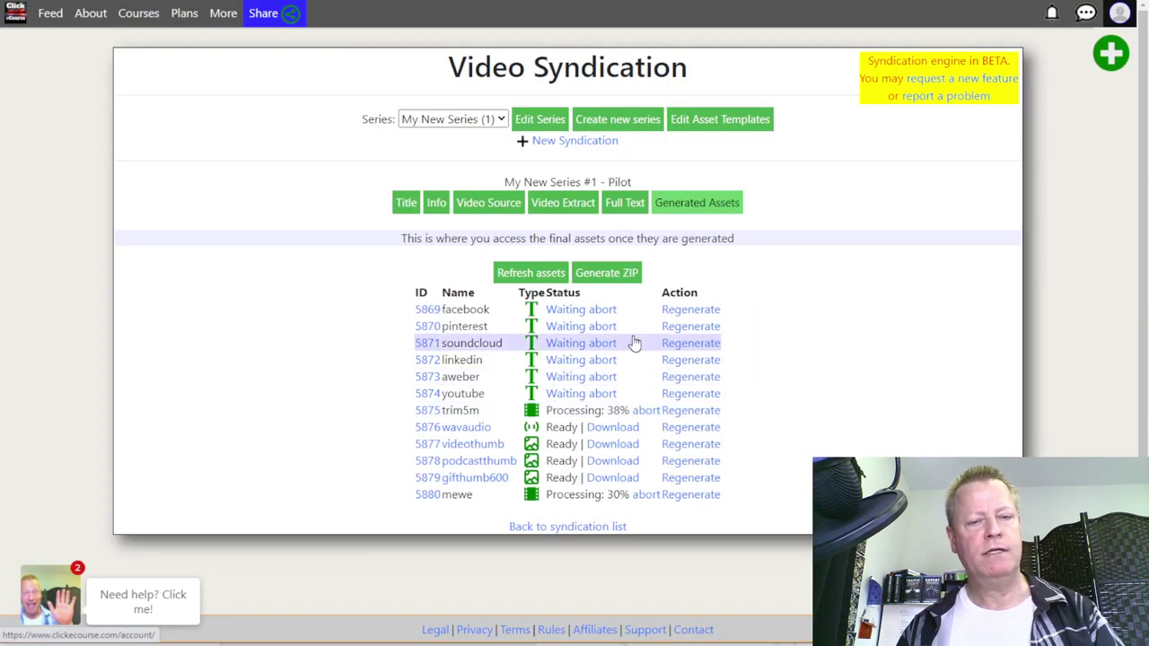
Step: Refresh the Pilot episode's assets, view the generated thumbplay image and return to the asset list
click(532, 275)
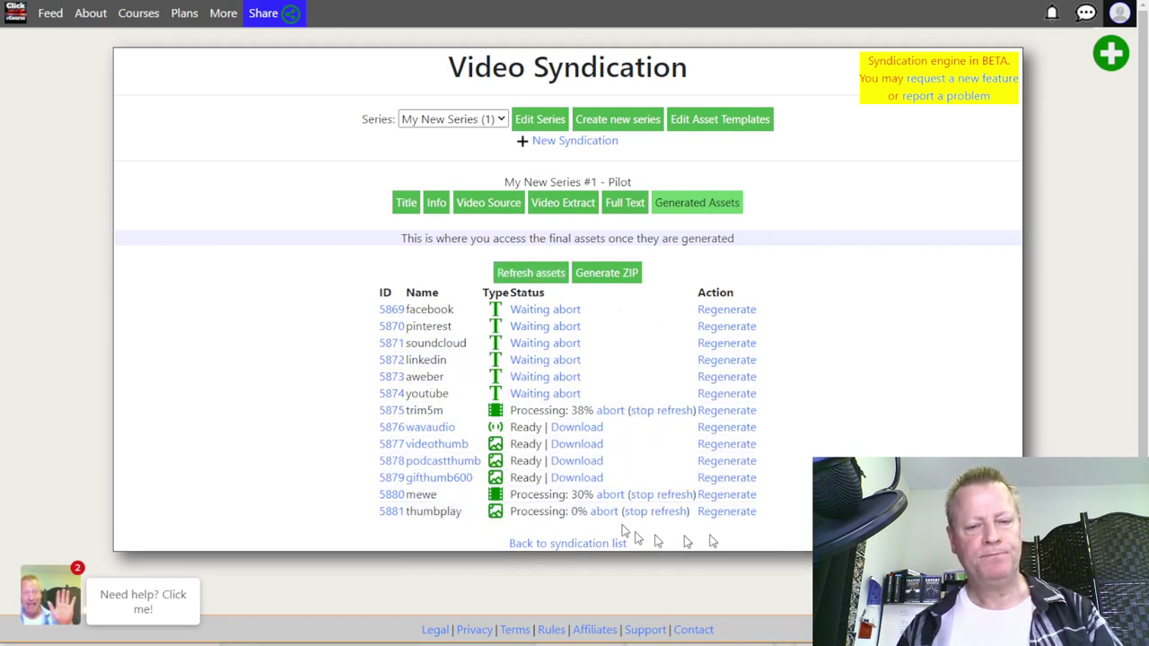
click(581, 512)
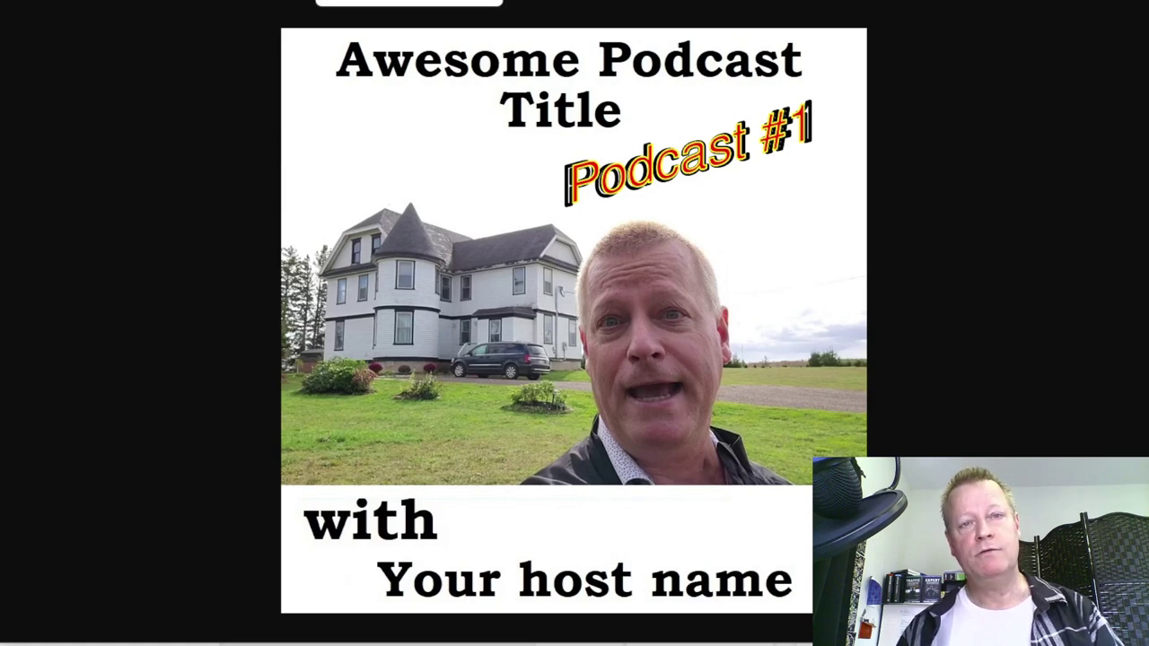
key(alt+Left)
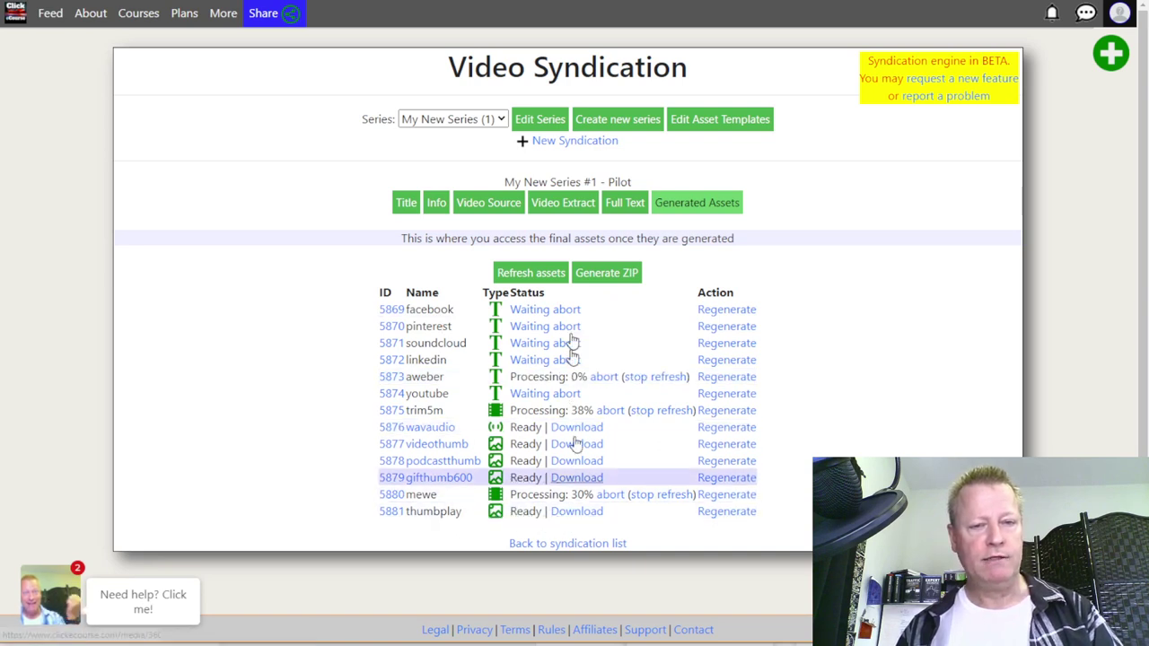
Step: Reopen My New Series for editing and check the videothumb asset's settings without changing them
click(549, 119)
mouse_move(547, 311)
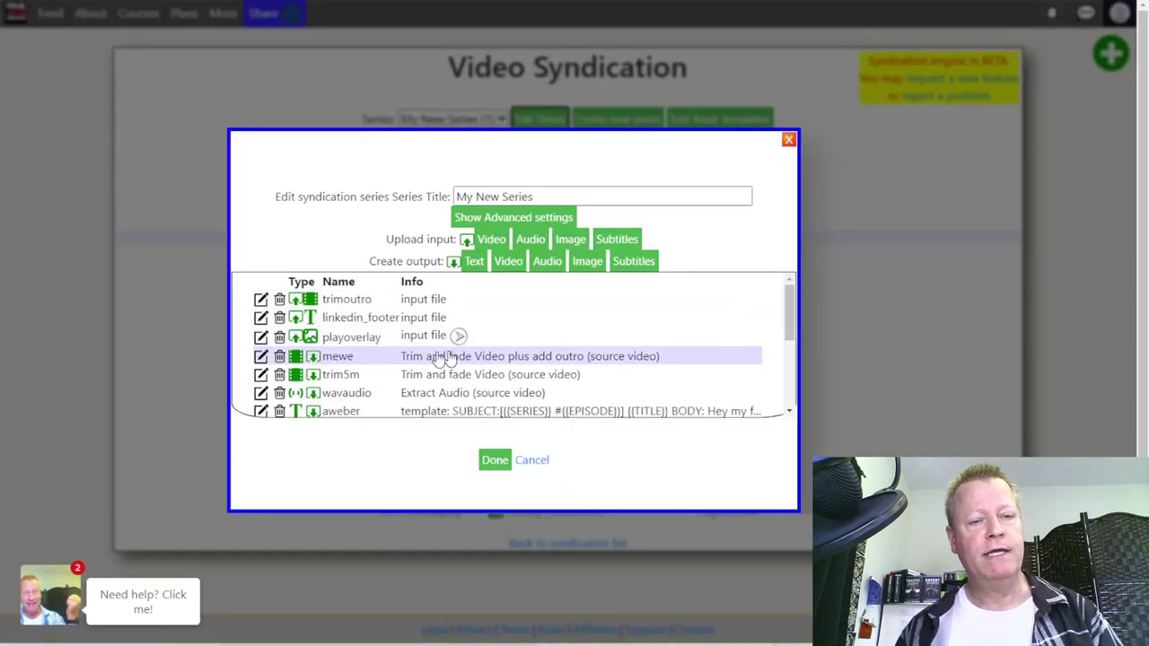
scroll(434, 366, down, 5)
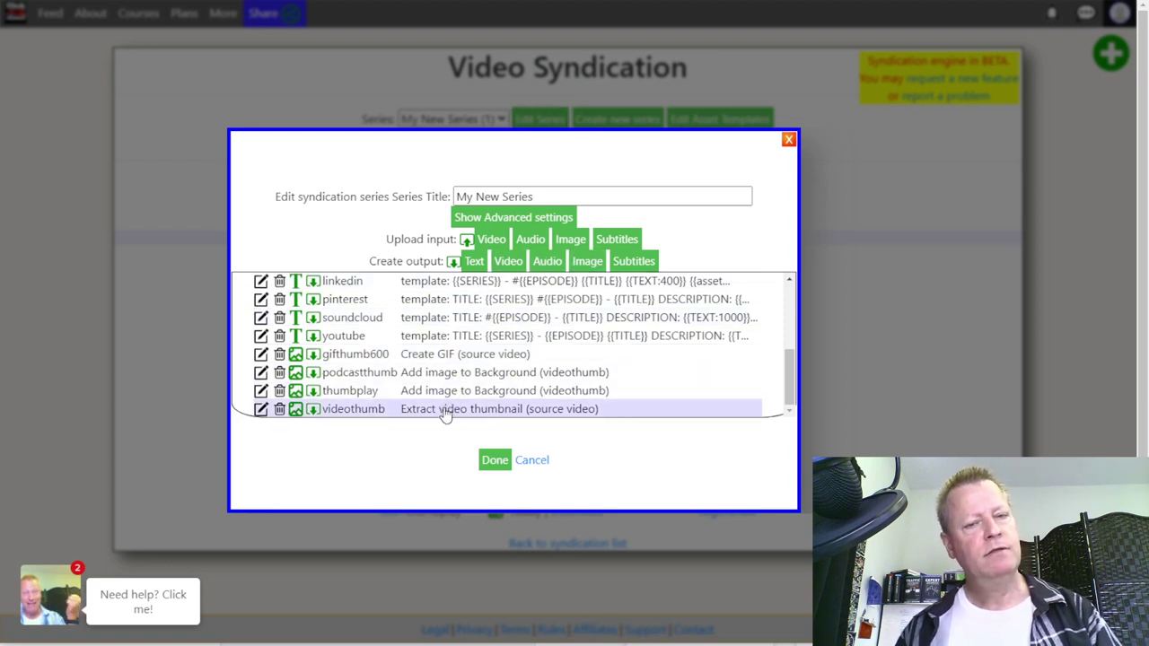
scroll(388, 400, down, 1)
click(366, 392)
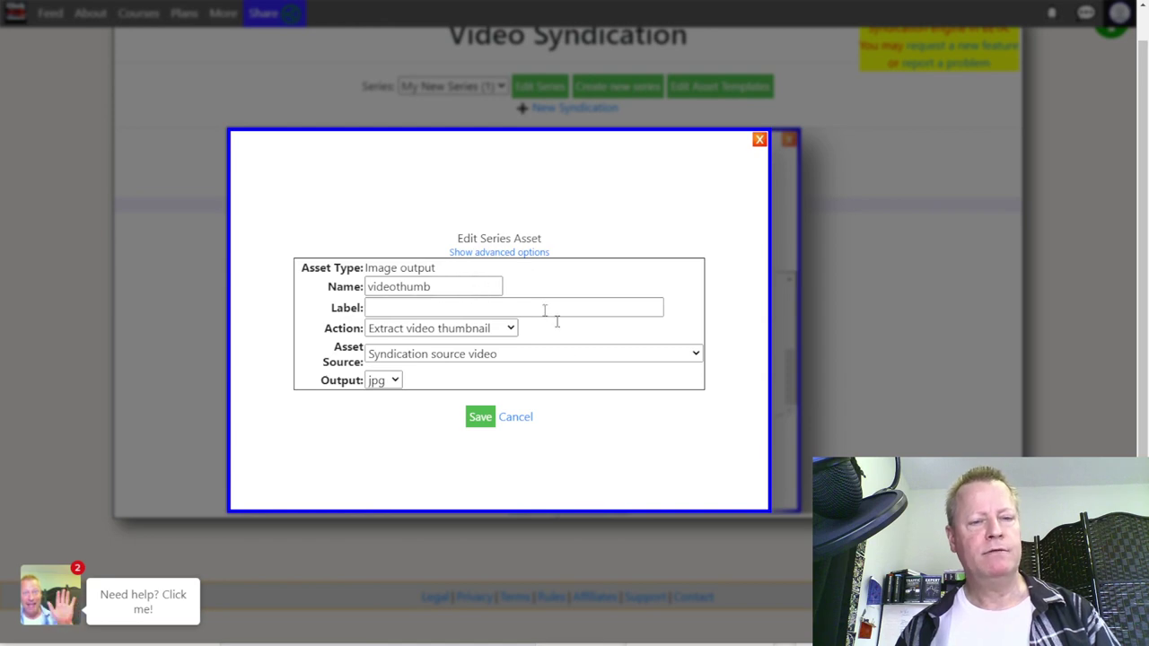
click(526, 417)
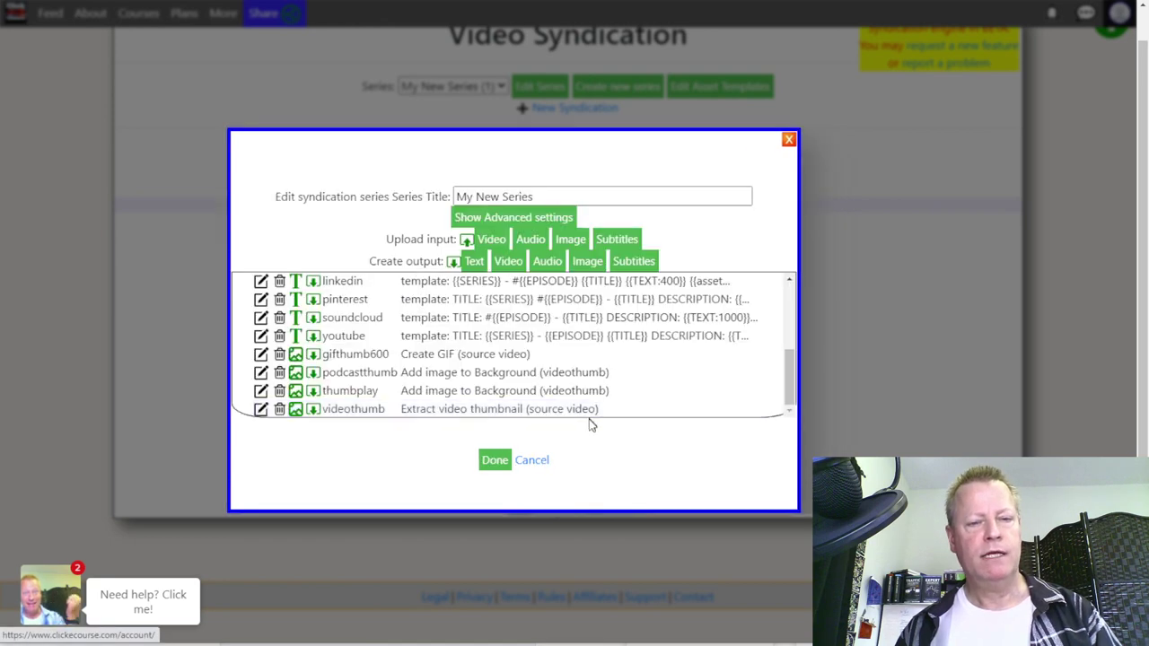
Step: Show thumbplay's advanced options, review its asset source, output format and command, and save the asset as is
click(359, 392)
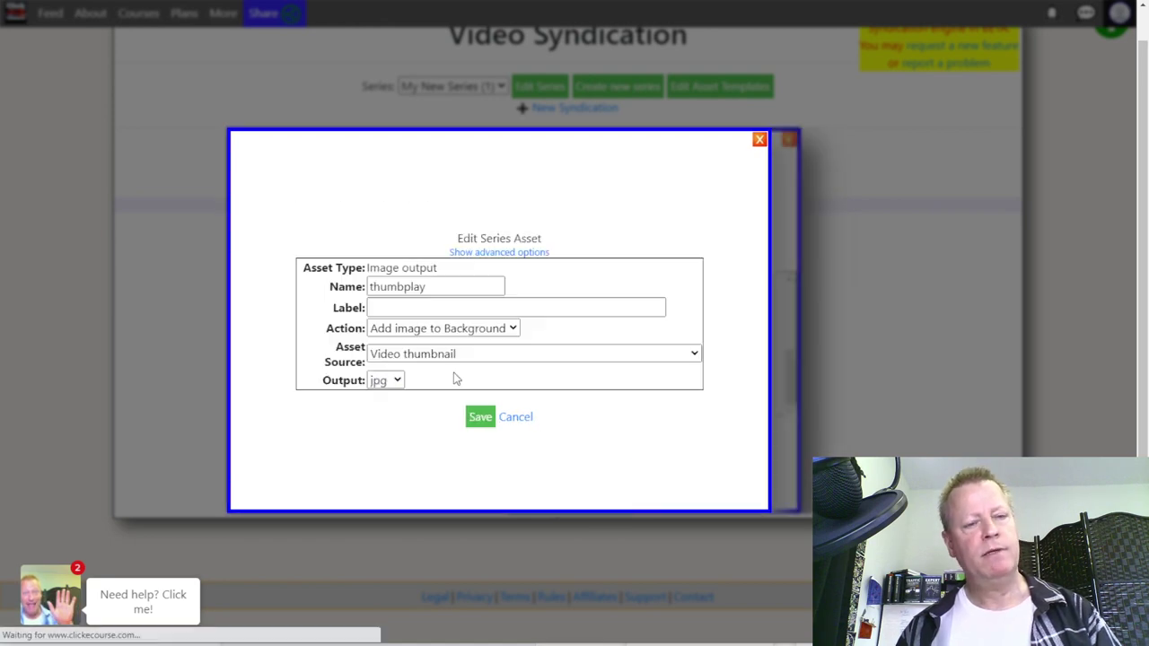
click(524, 253)
scroll(526, 343, down, 1)
drag(477, 392, 367, 415)
click(430, 336)
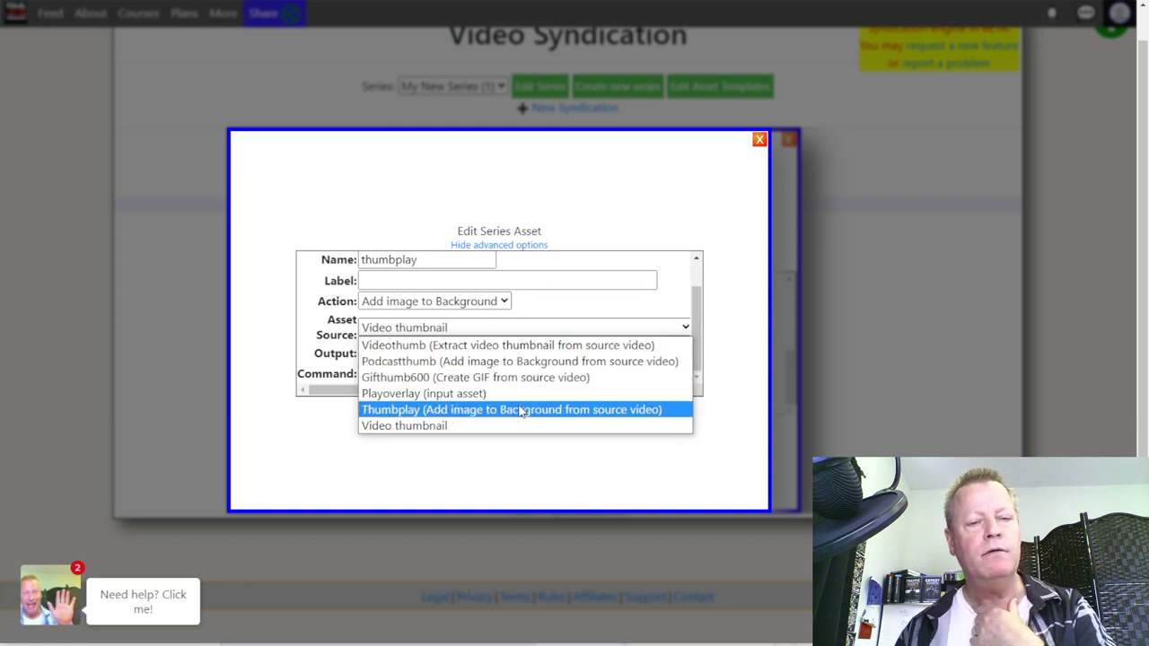
click(431, 427)
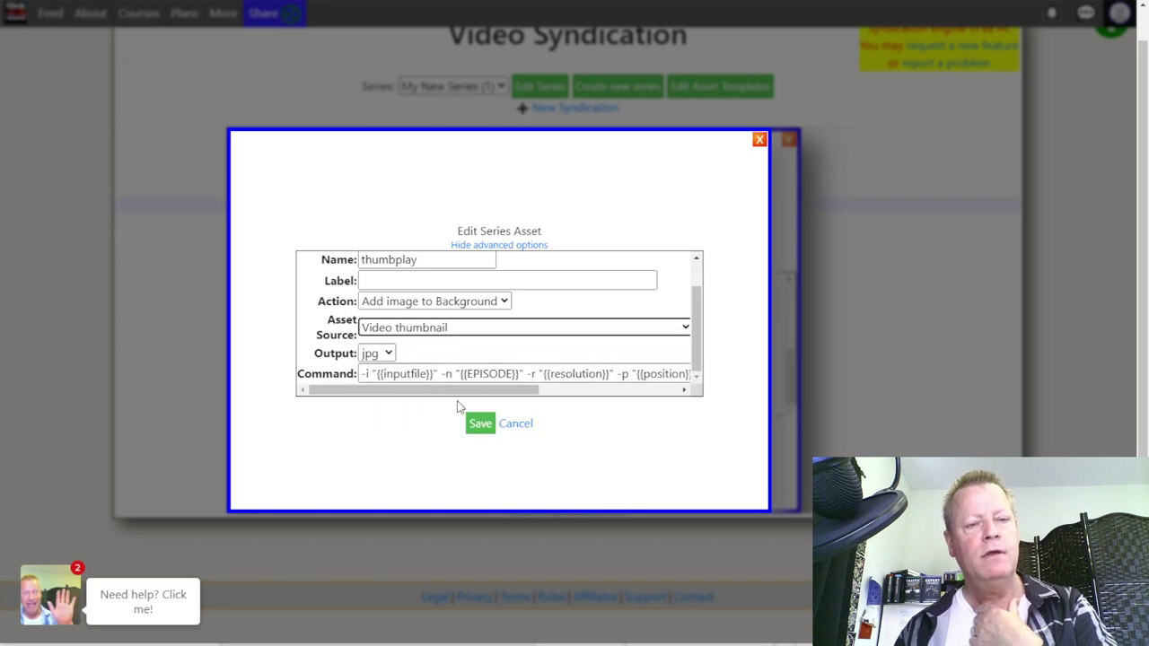
click(391, 354)
click(392, 357)
drag(446, 395, 407, 416)
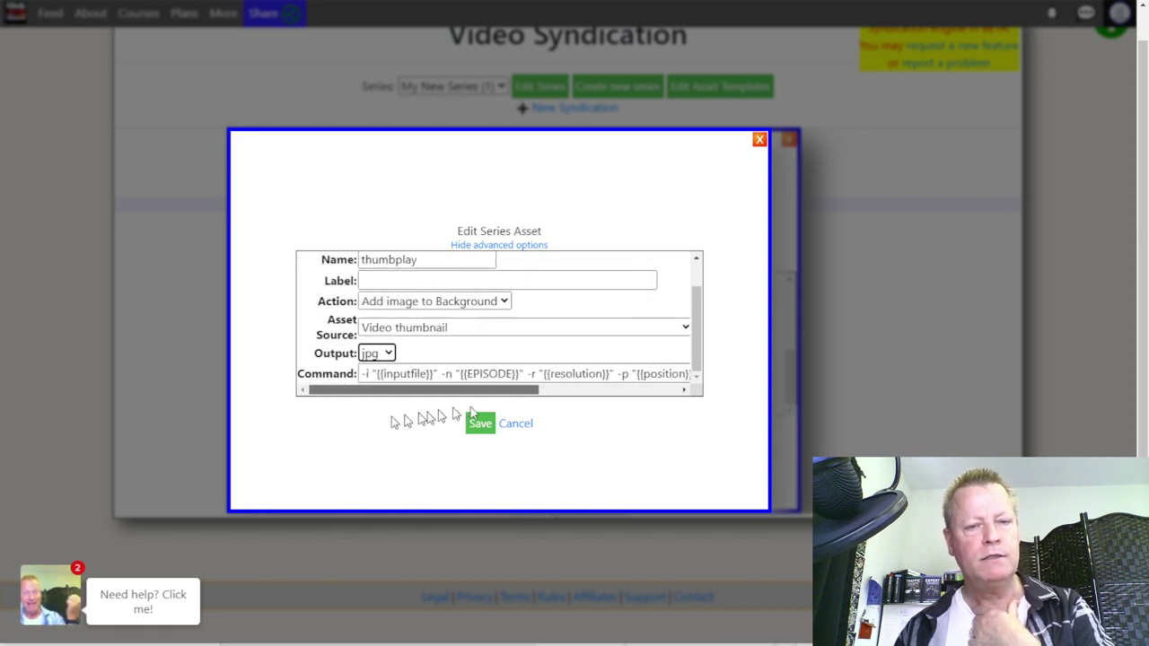
click(483, 430)
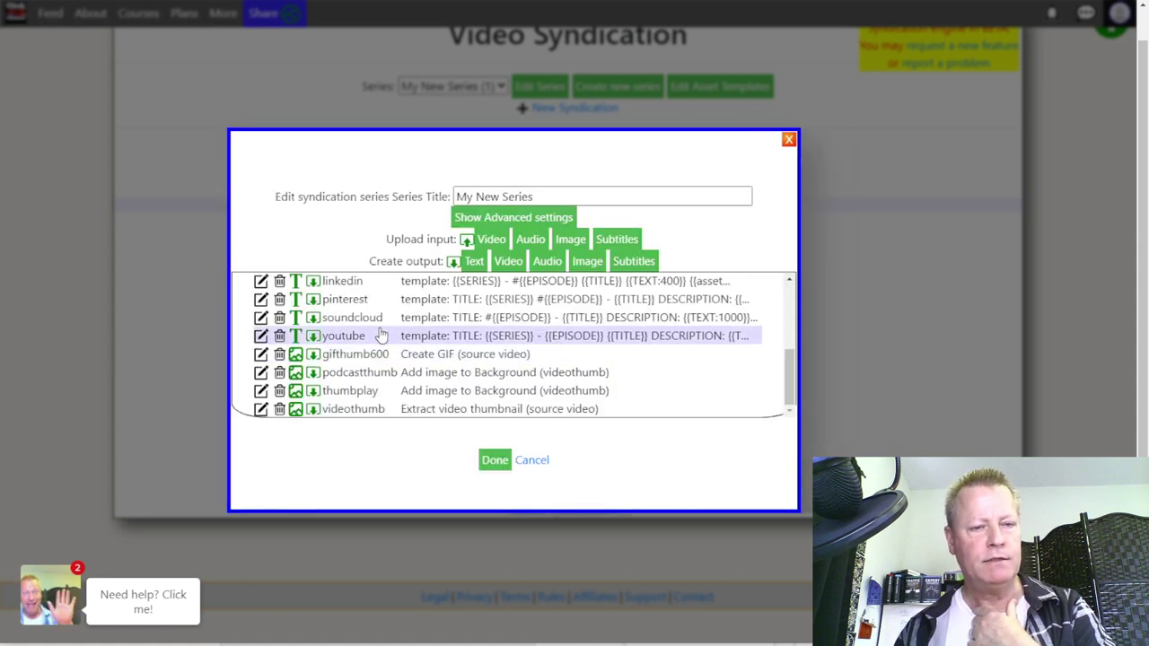
Step: Check thumbplay's asset source choices without changing them, hide its advanced options, discard the asset edit and finish editing the series
scroll(370, 391, up, 5)
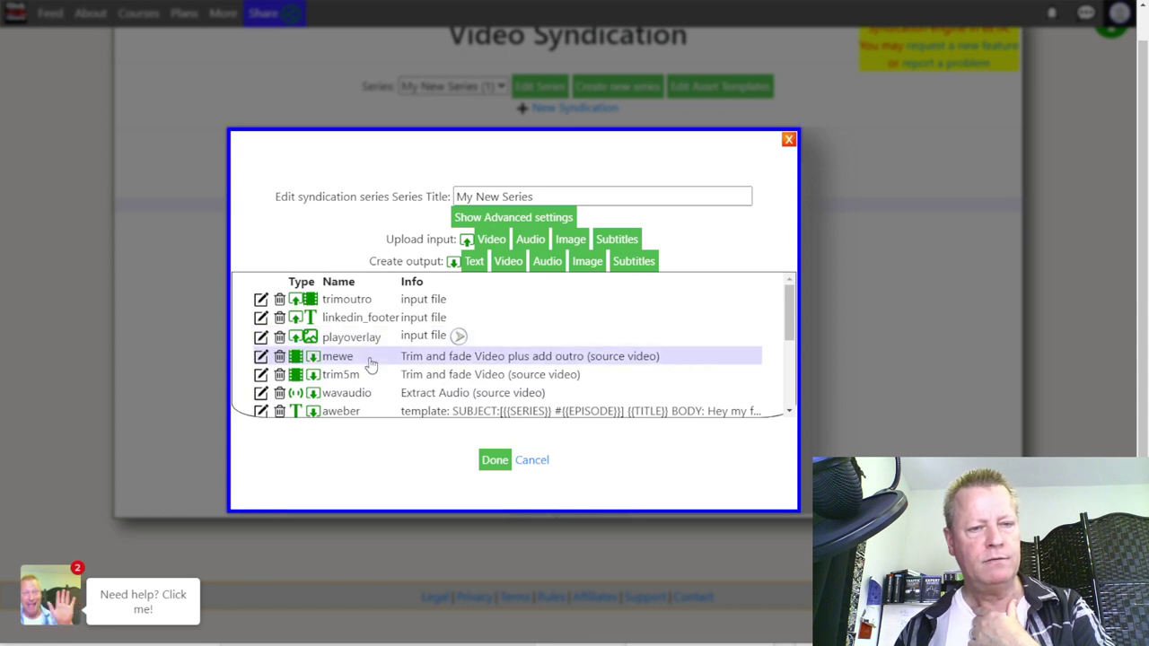
scroll(368, 355, down, 5)
scroll(370, 362, down, 1)
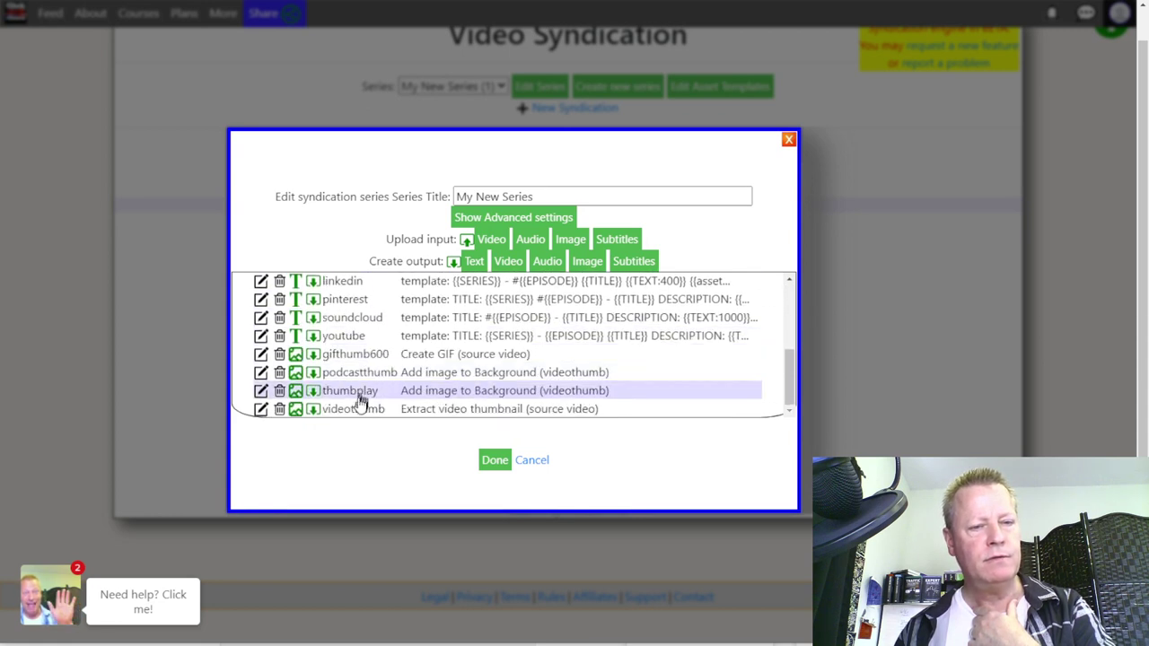
click(366, 393)
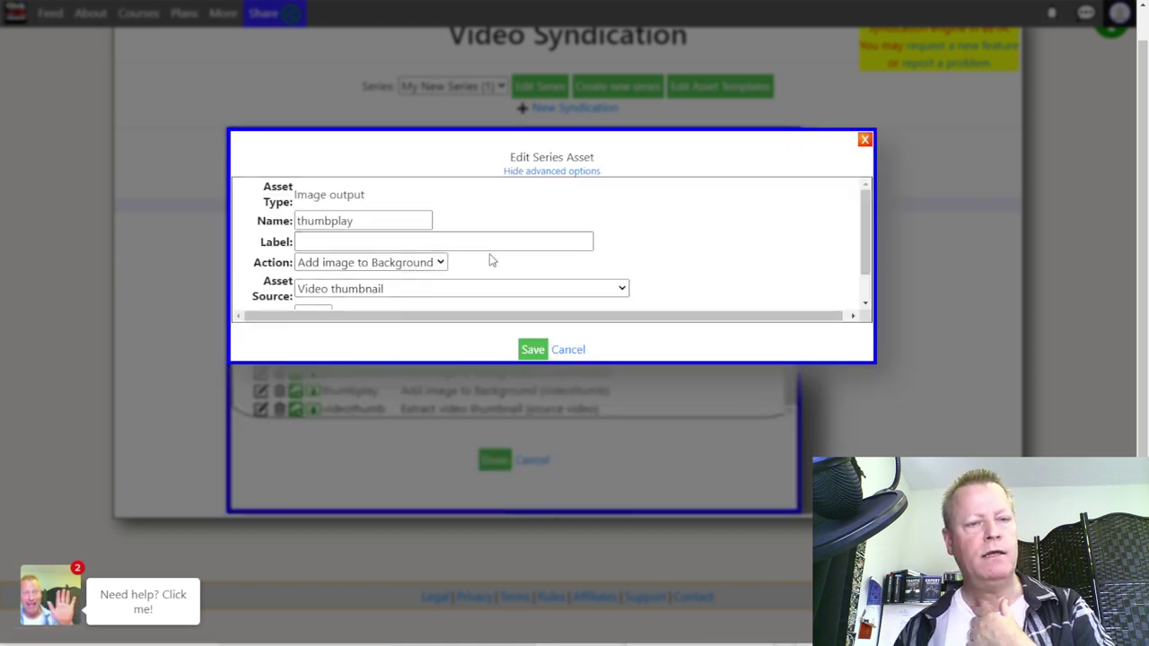
scroll(492, 261, down, 1)
click(401, 255)
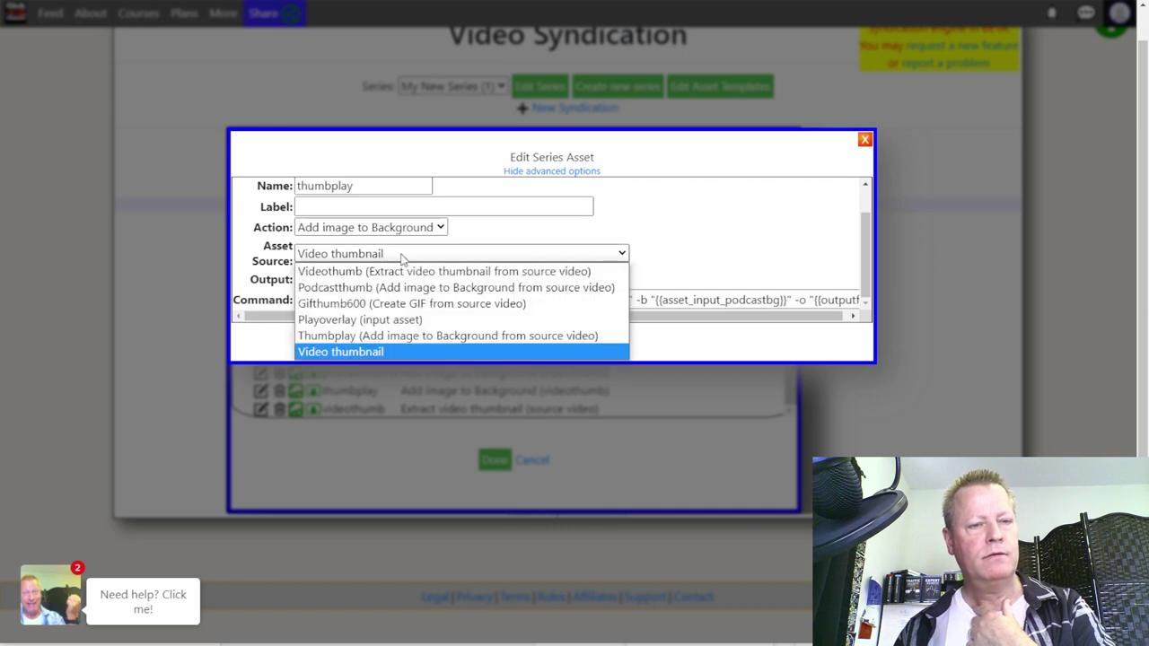
click(401, 256)
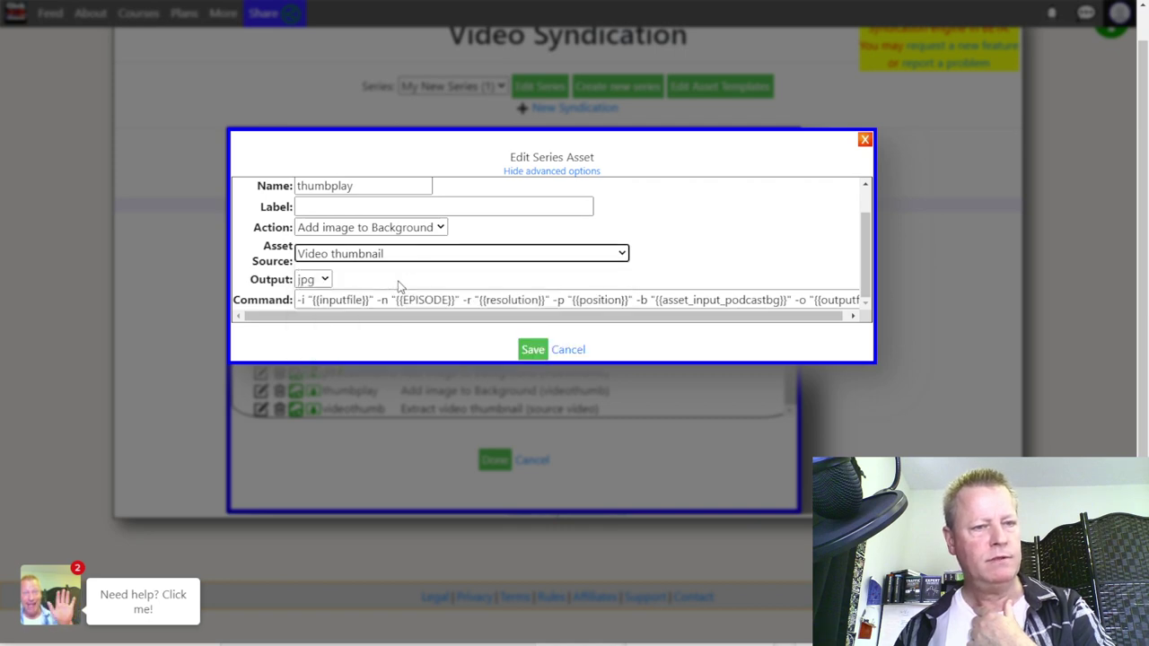
click(525, 171)
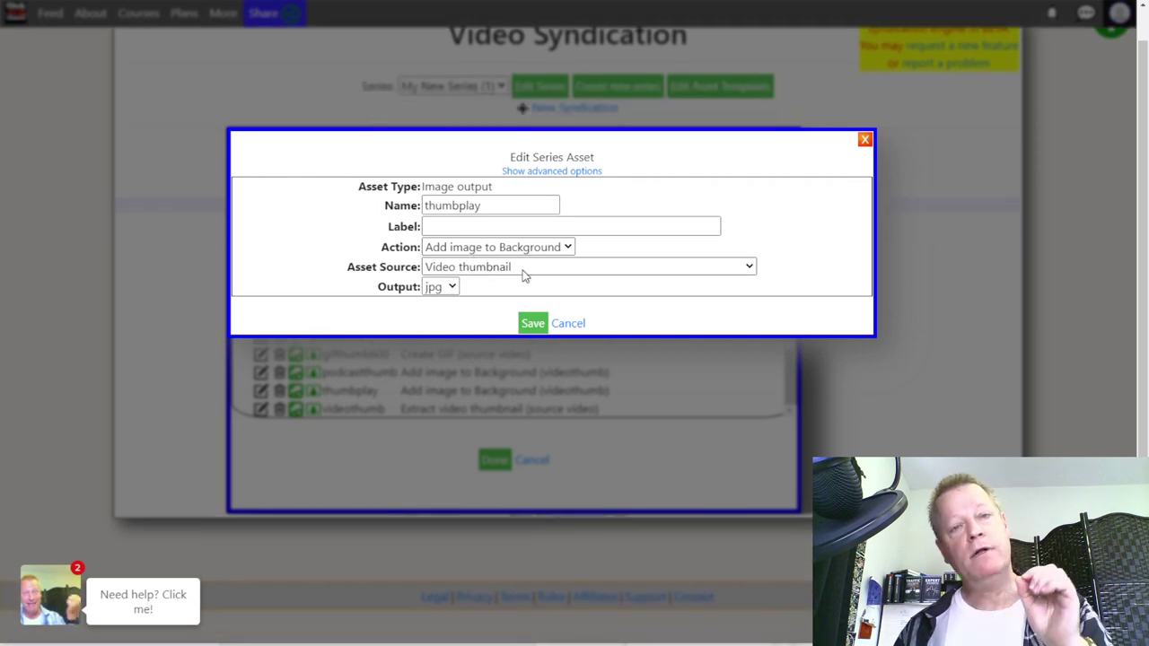
click(564, 326)
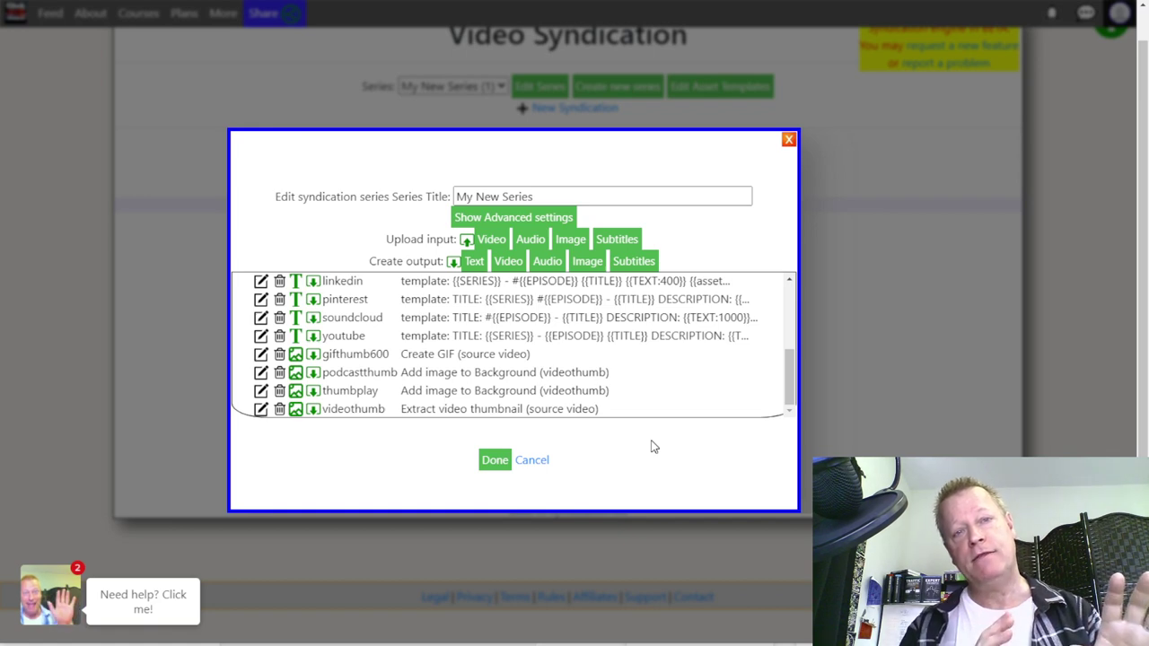
click(494, 460)
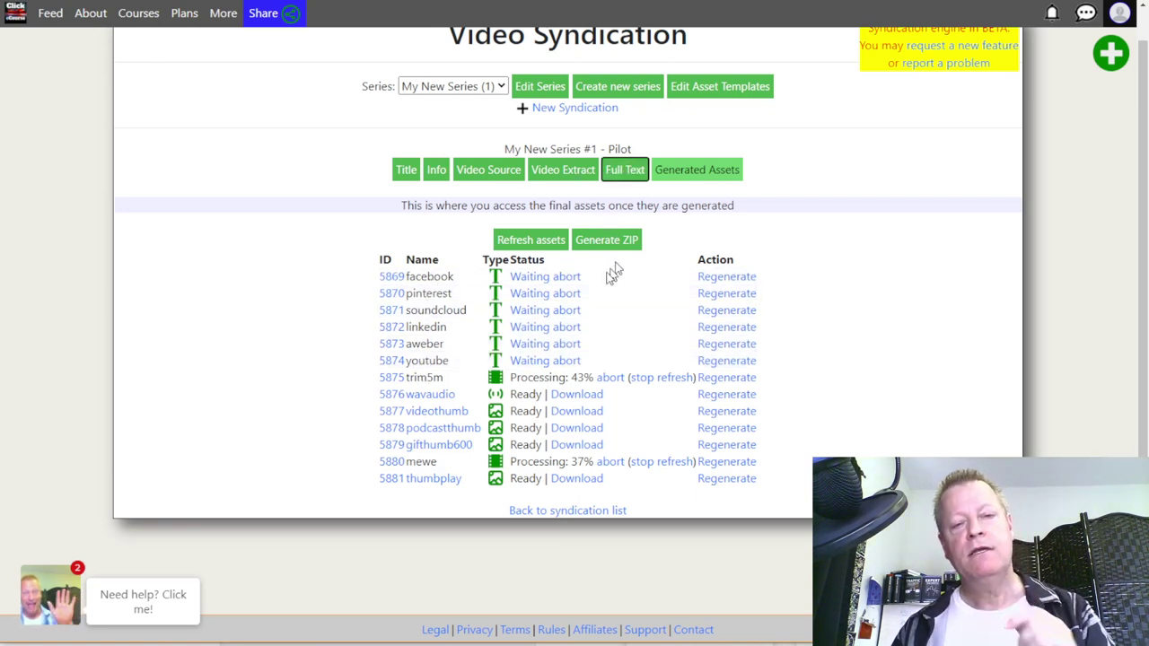
Step: Write the Pilot's full text about this week's episode, the crazy week with the Fiona Huricane and being safe but without power, and finish
click(634, 171)
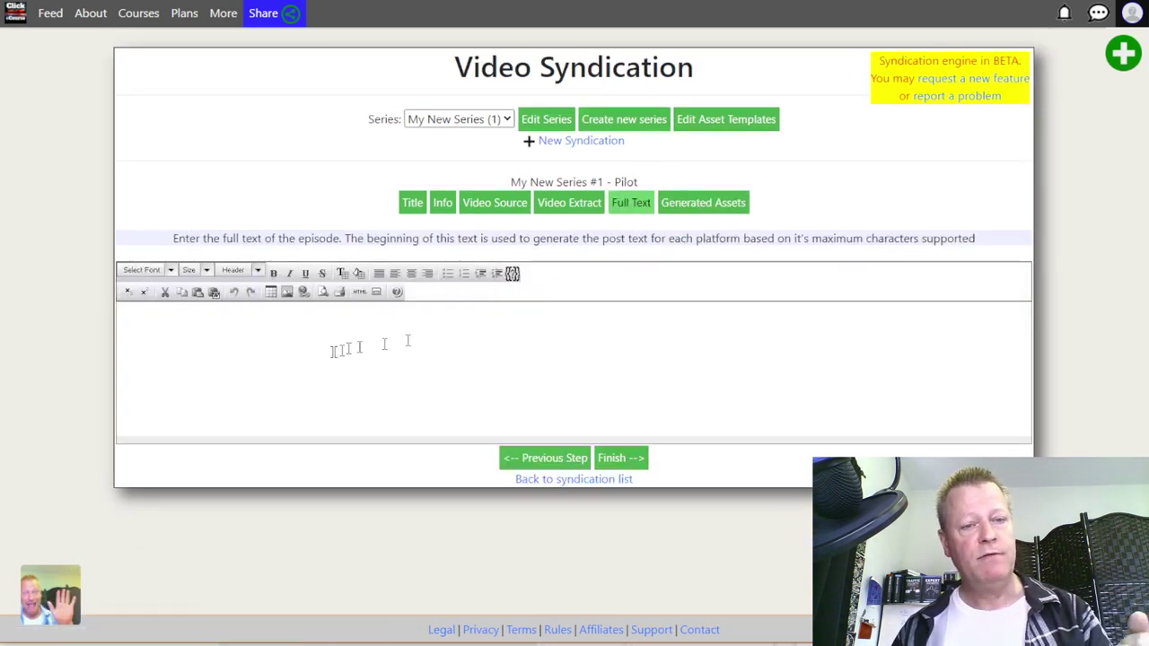
click(331, 352)
text(this is the text for the episode this week.)
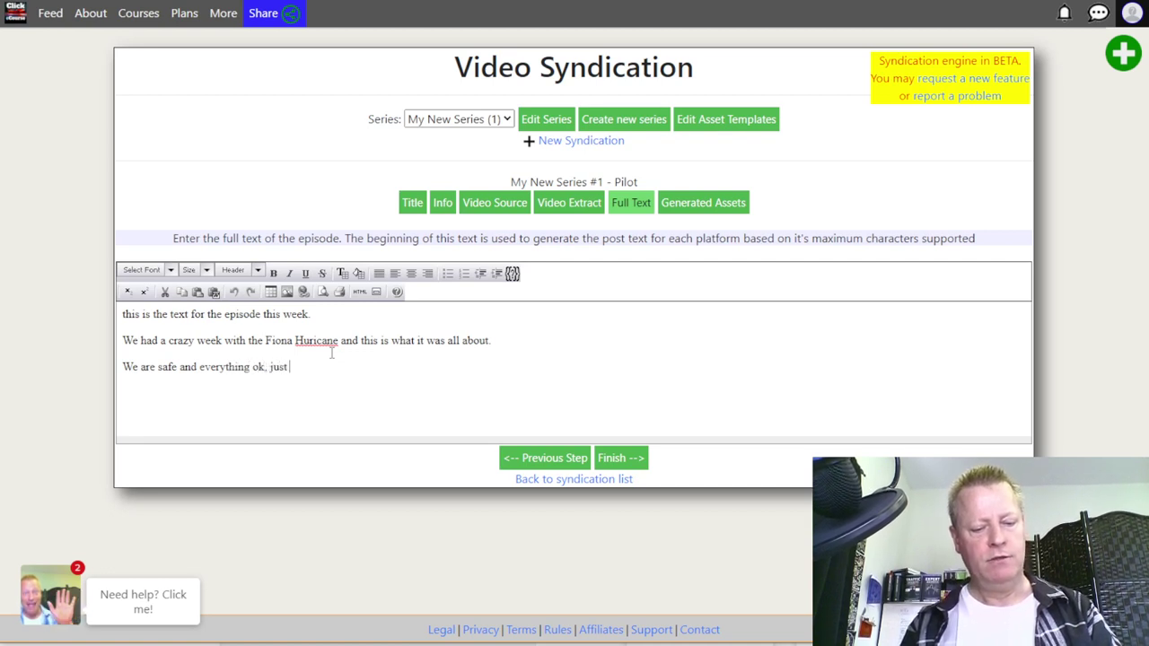
text(er for now.)
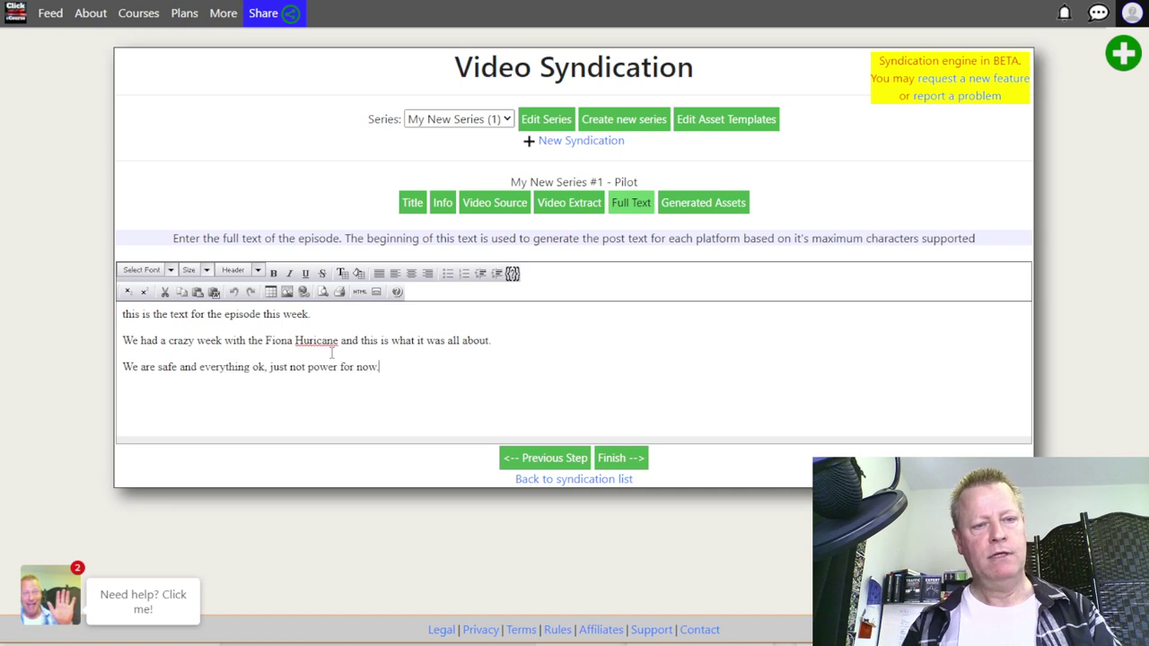
key(Return)
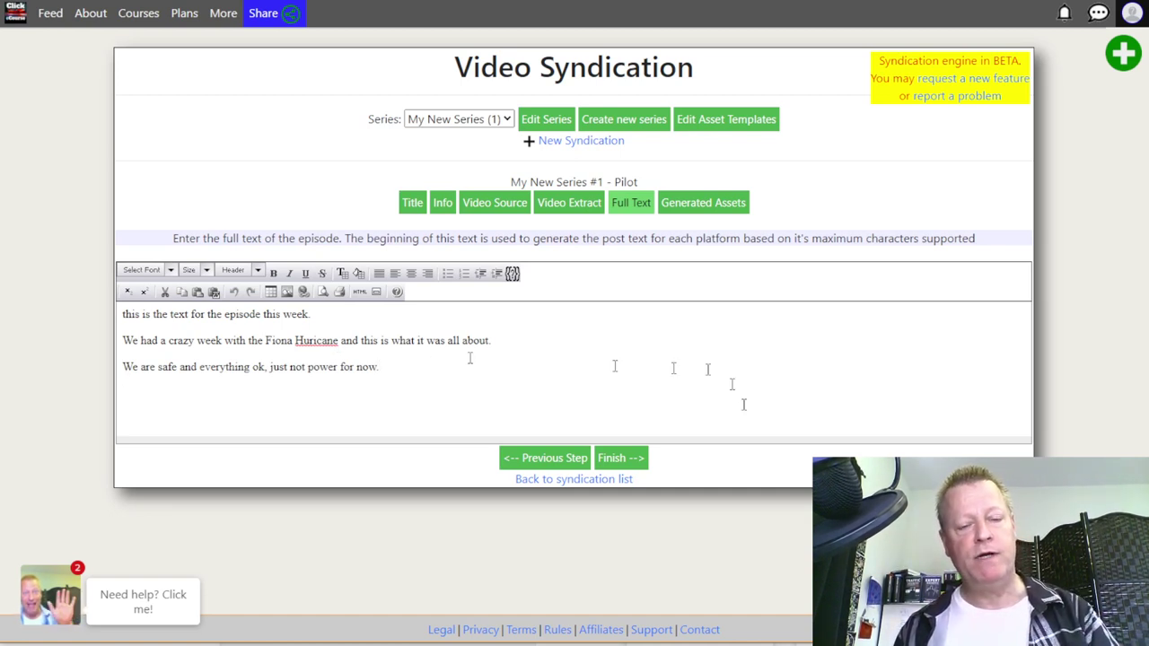
click(634, 458)
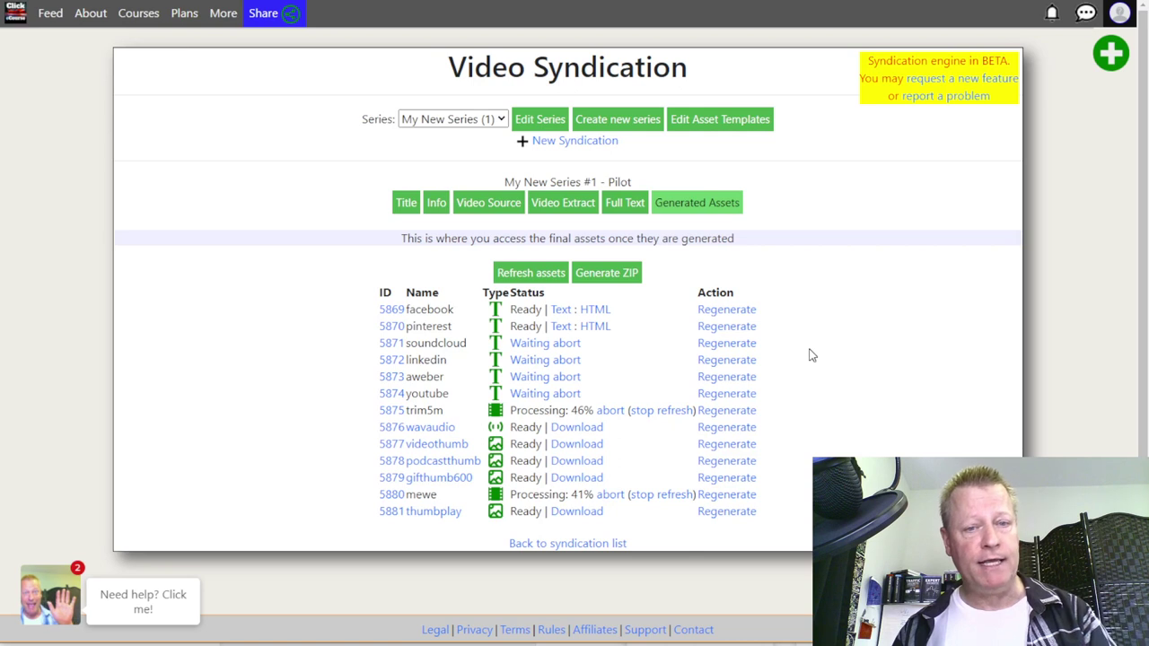
Step: View the generated facebook text output, check its title, description and closing read-more line, and return to the asset list
click(558, 310)
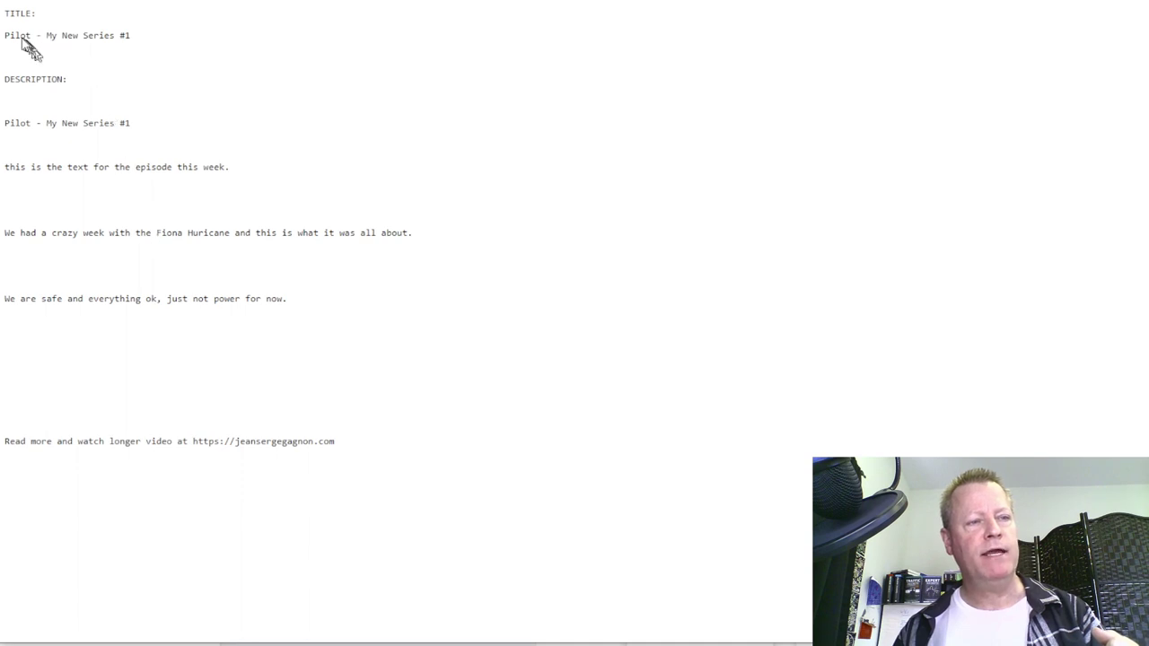
drag(36, 13, 149, 232)
click(62, 141)
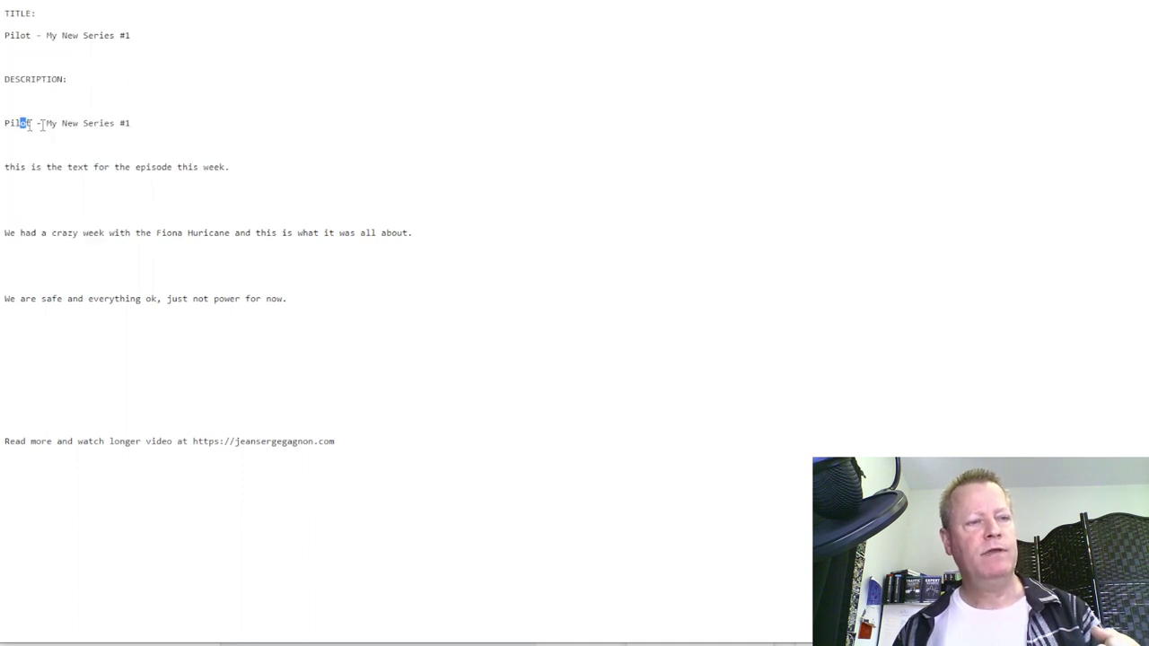
drag(21, 124, 141, 205)
click(144, 213)
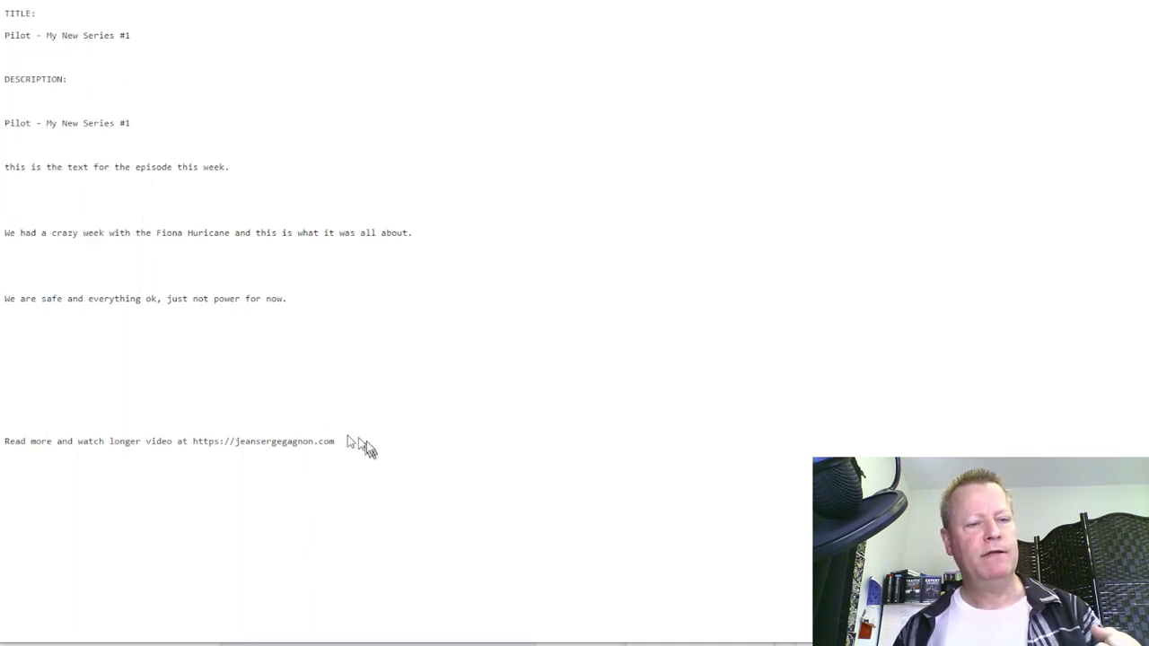
drag(357, 441, 149, 281)
click(97, 436)
drag(334, 440, 15, 442)
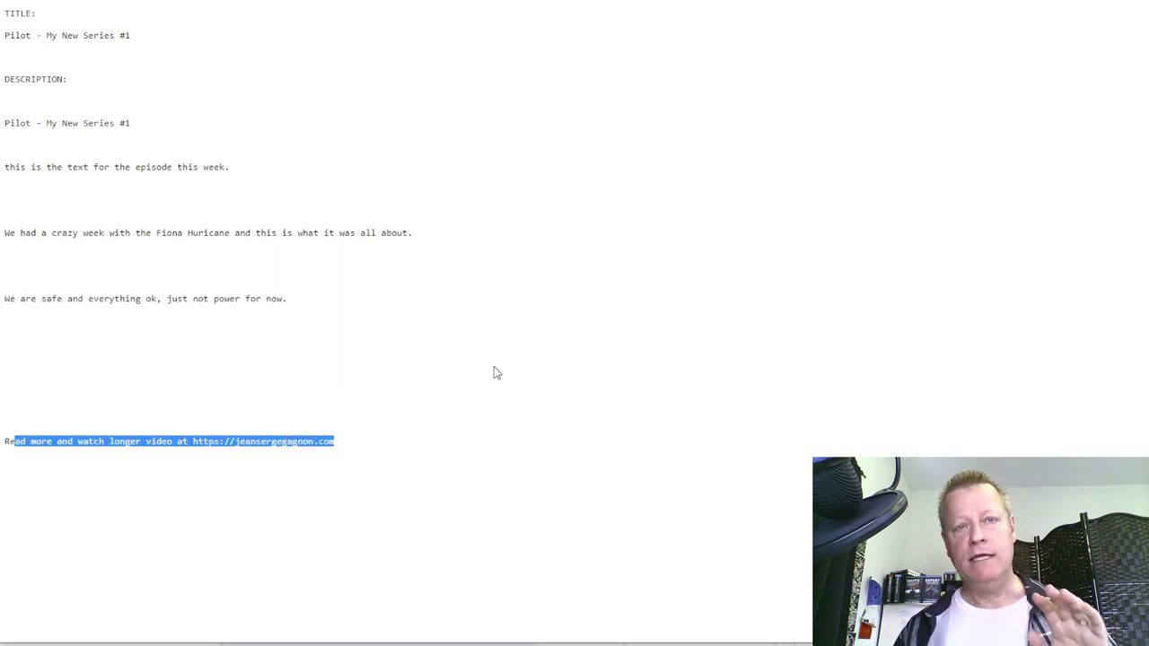
click(474, 319)
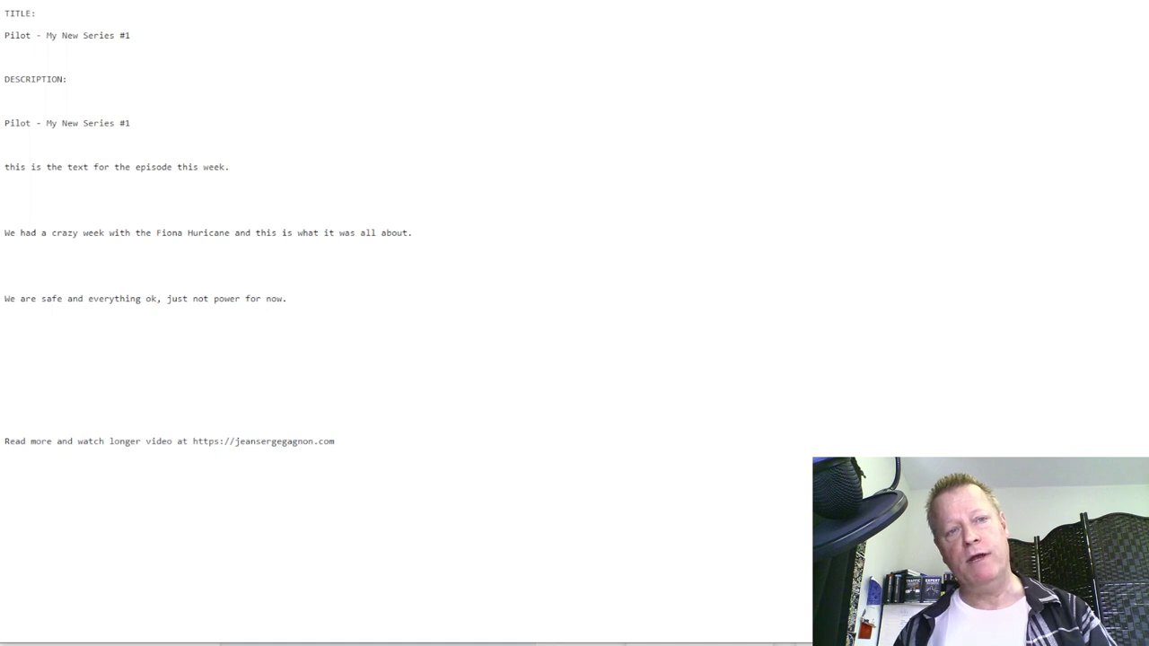
key(ctrl+w)
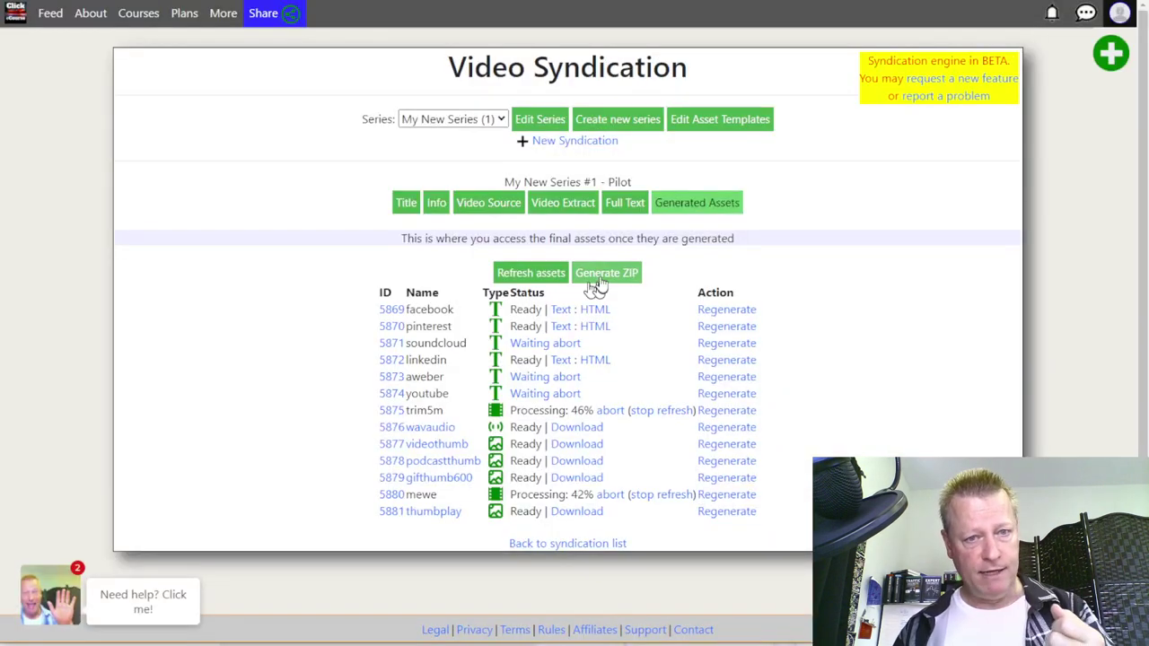
Step: Open My New Series for editing and bring up the template of its facebook text output asset
click(546, 122)
scroll(358, 376, down, 3)
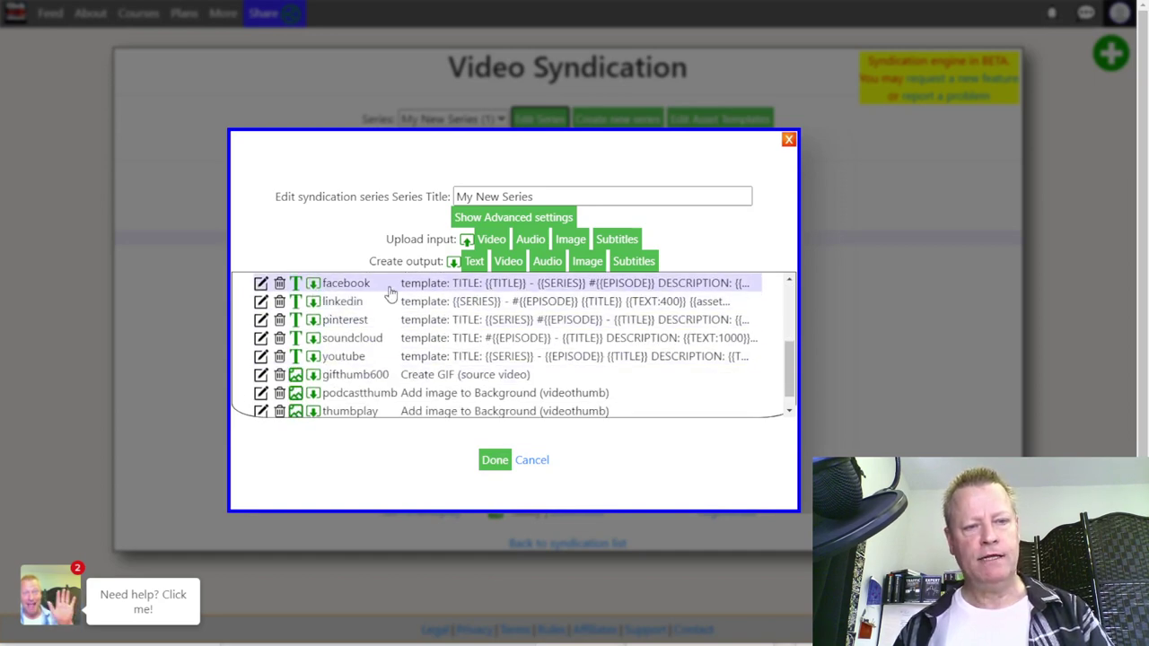
click(352, 286)
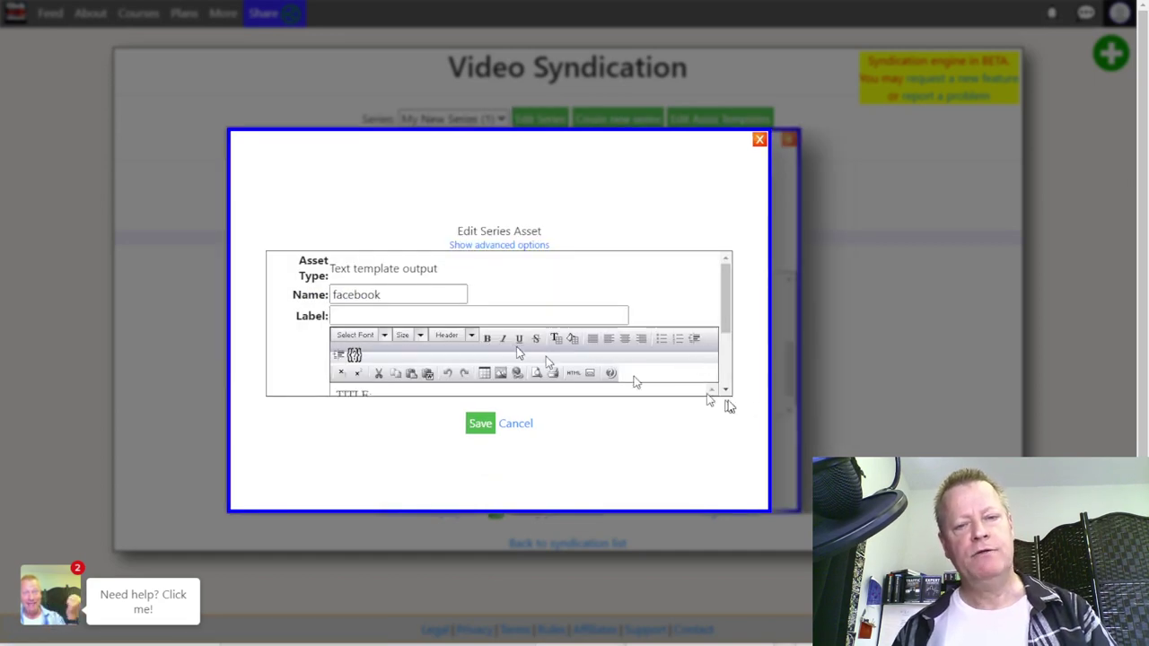
scroll(696, 364, down, 3)
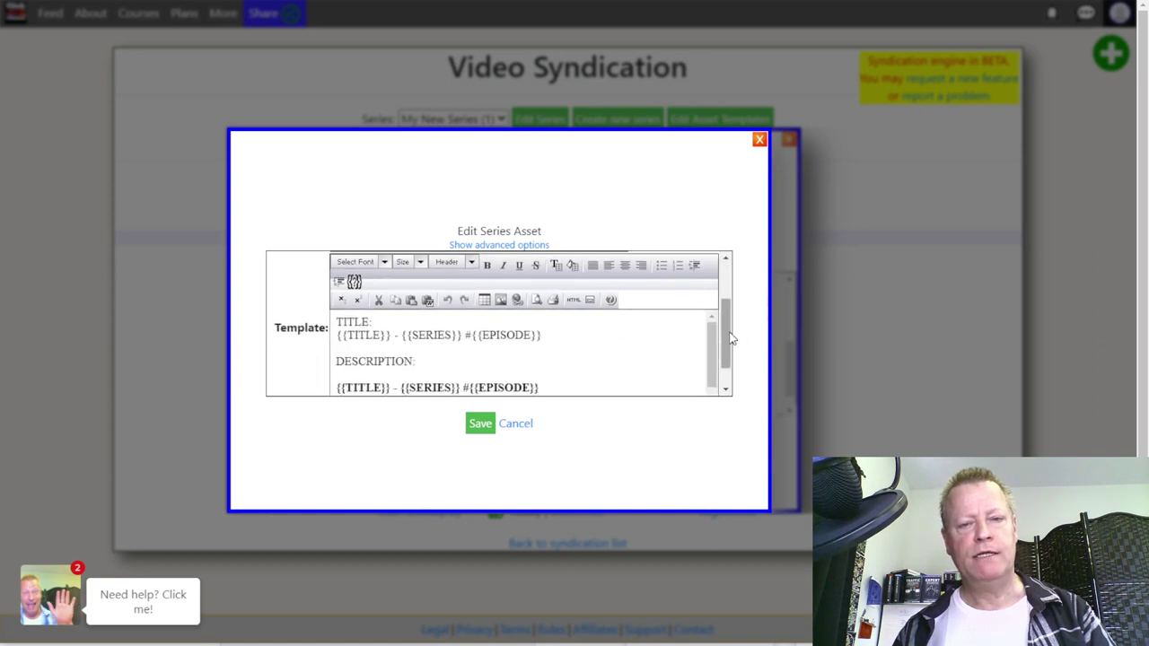
scroll(729, 336, down, 1)
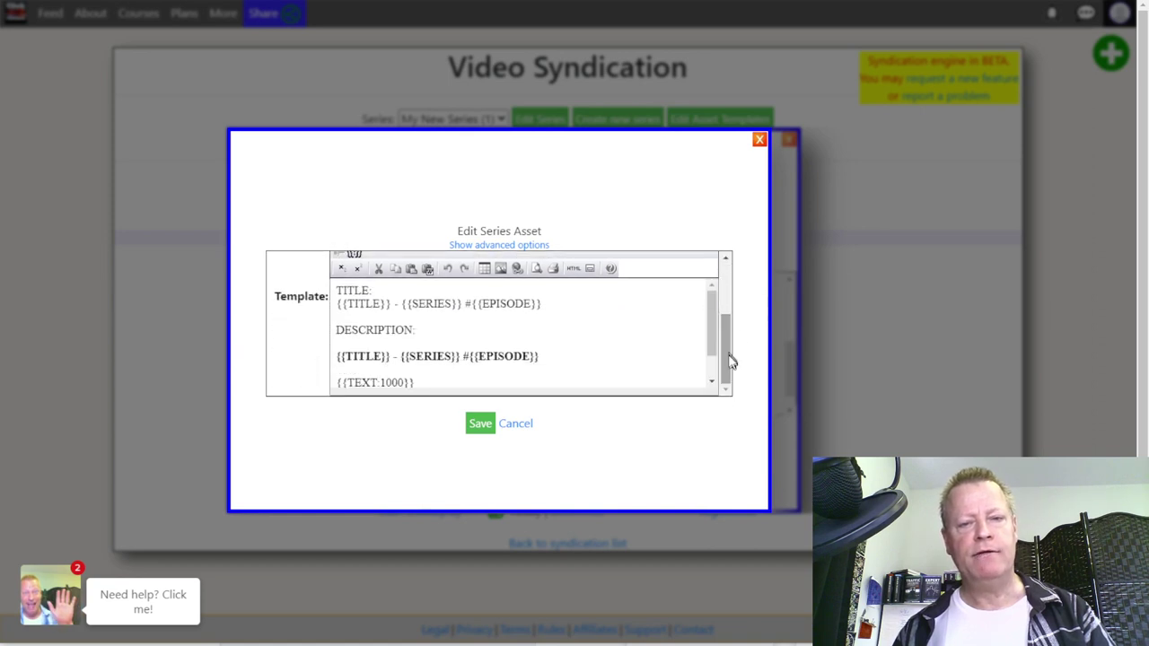
Step: Examine the TITLE section of the facebook template and its {{TITLE}}, {{SERIES}} and {{EPISODE}} placeholders
drag(337, 290, 463, 305)
double_click(348, 291)
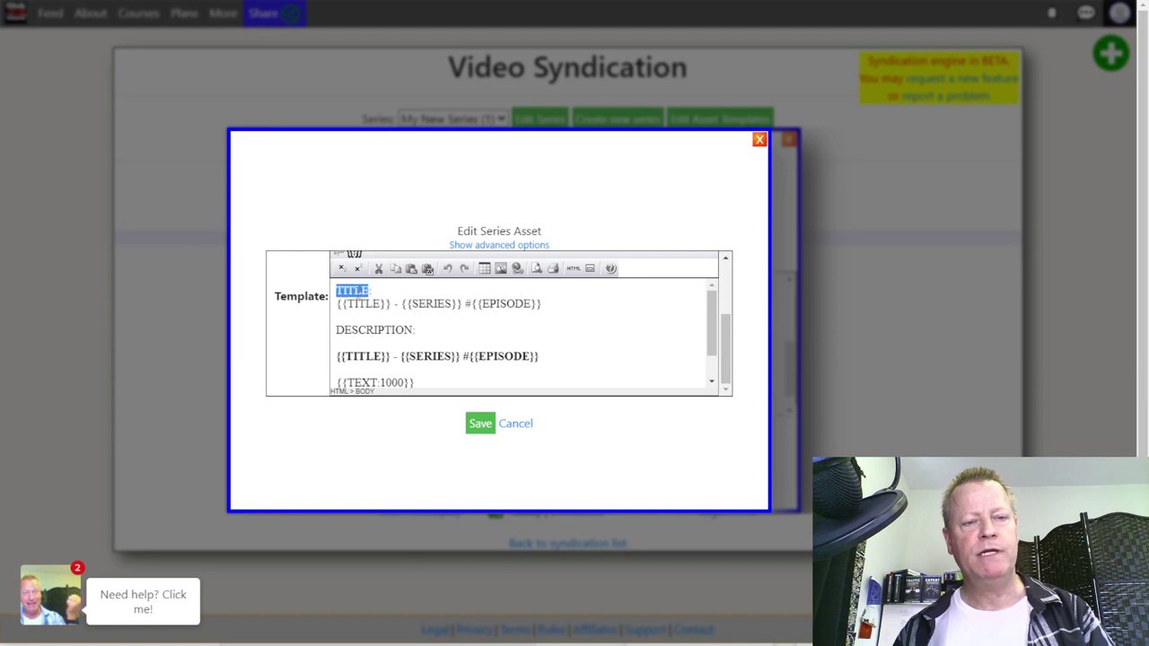
click(364, 307)
double_click(365, 307)
click(339, 306)
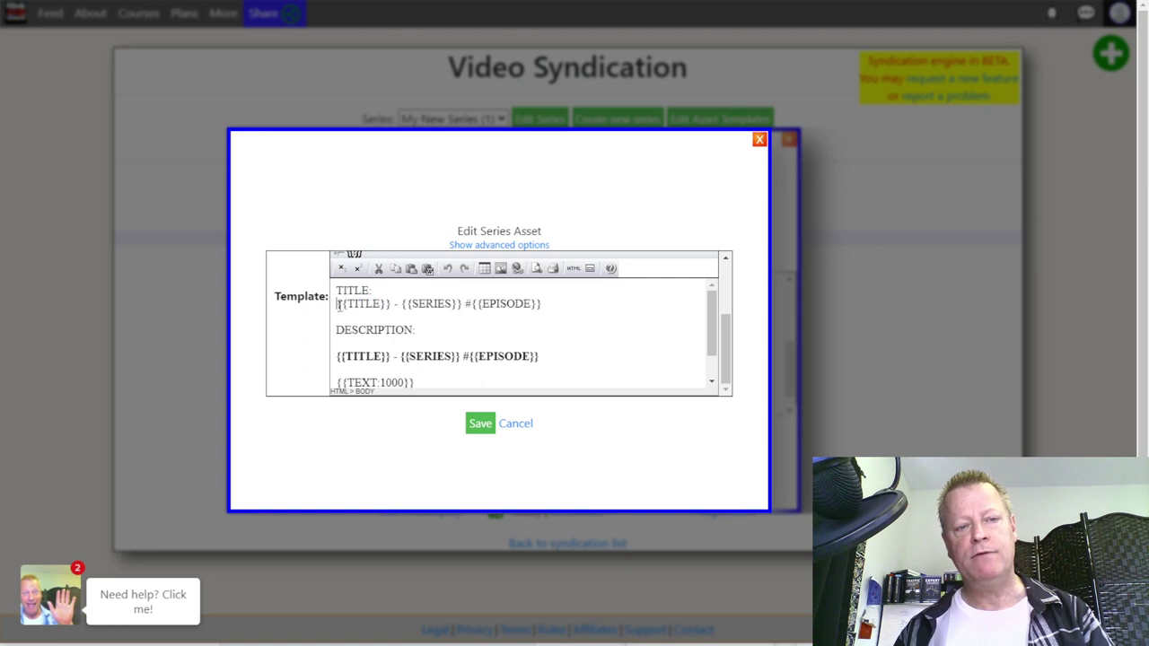
double_click(433, 305)
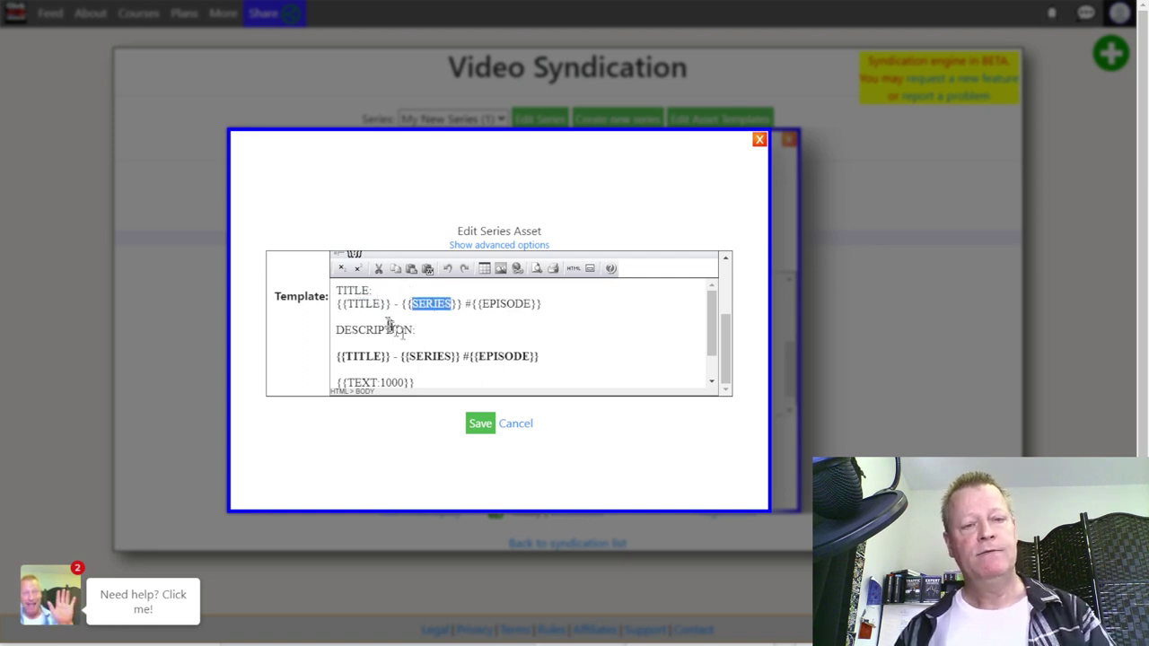
click(368, 304)
double_click(363, 304)
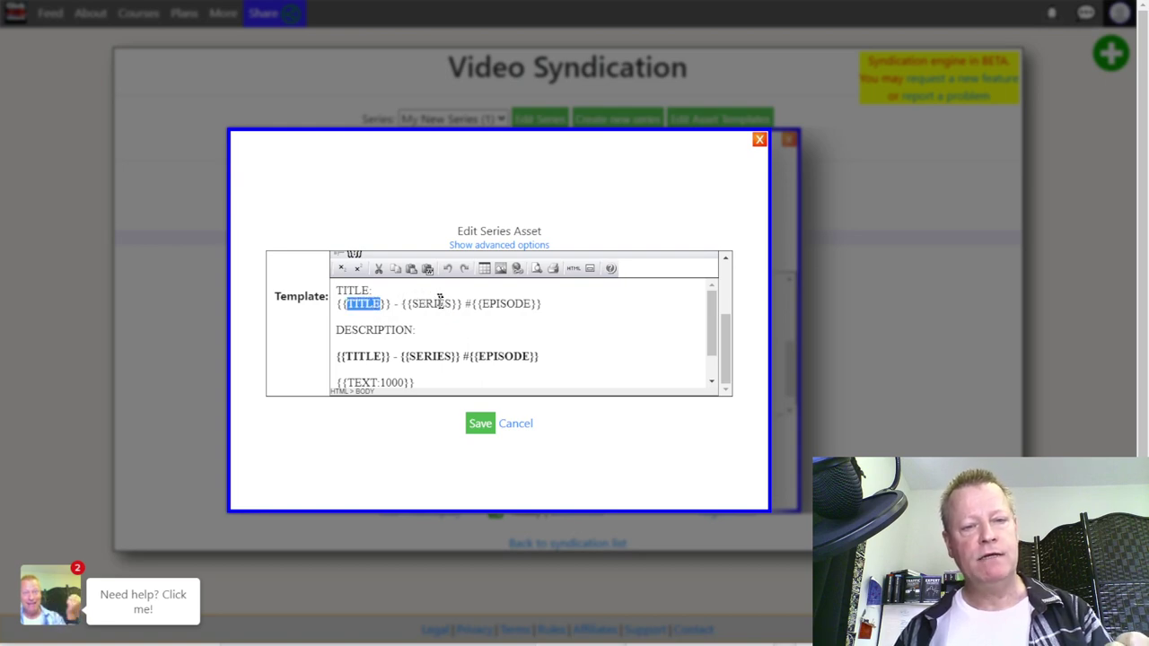
double_click(434, 304)
click(504, 305)
double_click(504, 305)
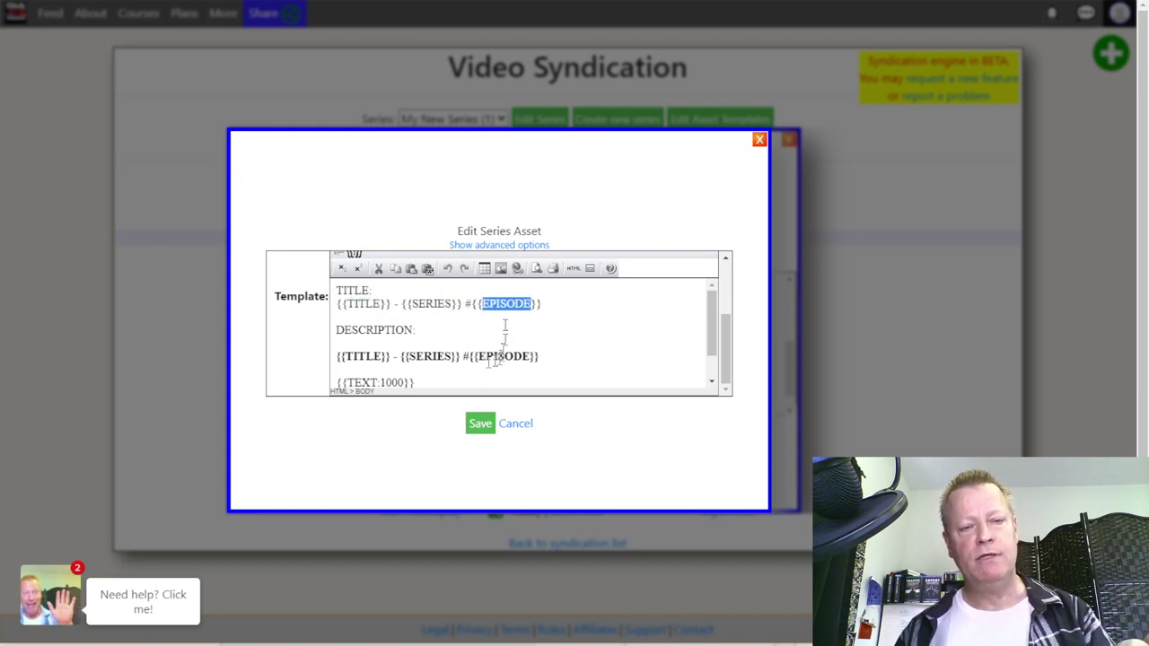
Step: Examine the facebook template's description section, including the {{TEXT}} placeholder's character limit and the read-more line with {{URL}}
scroll(464, 363, down, 1)
click(353, 350)
double_click(352, 349)
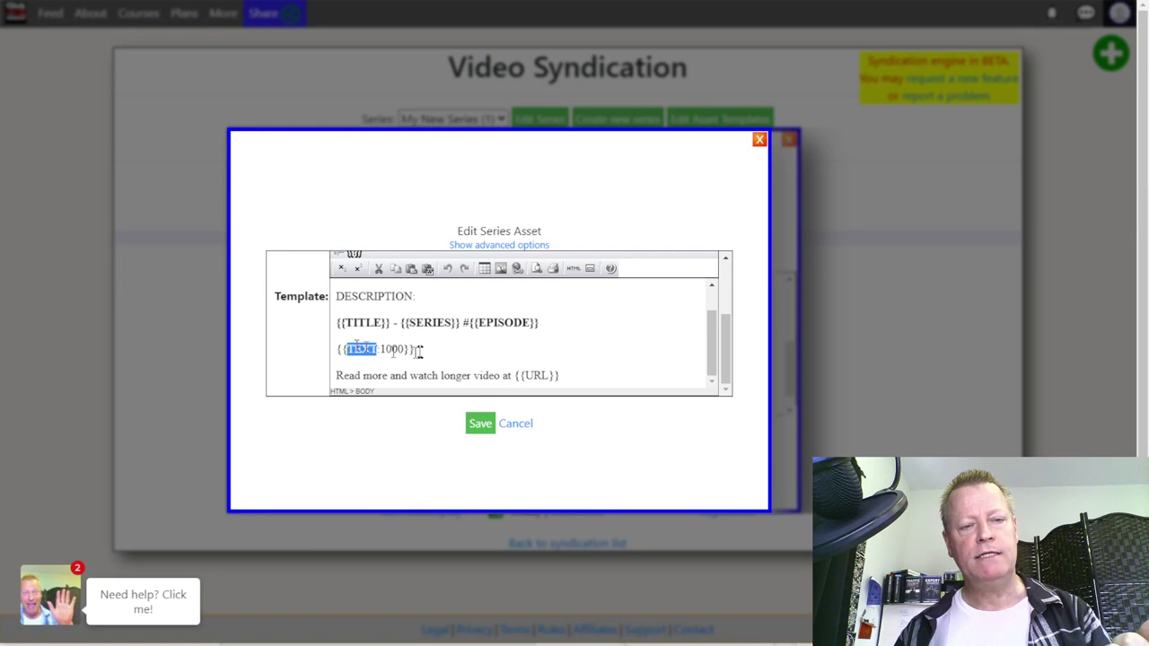
double_click(392, 349)
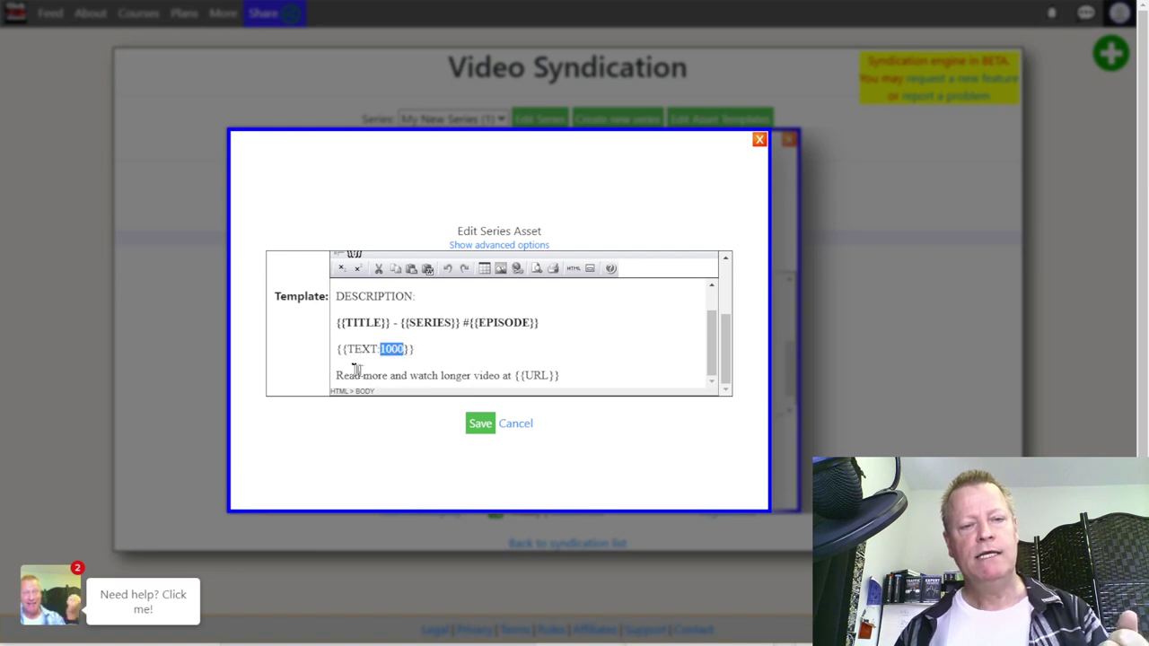
drag(337, 376, 516, 375)
click(529, 375)
double_click(530, 375)
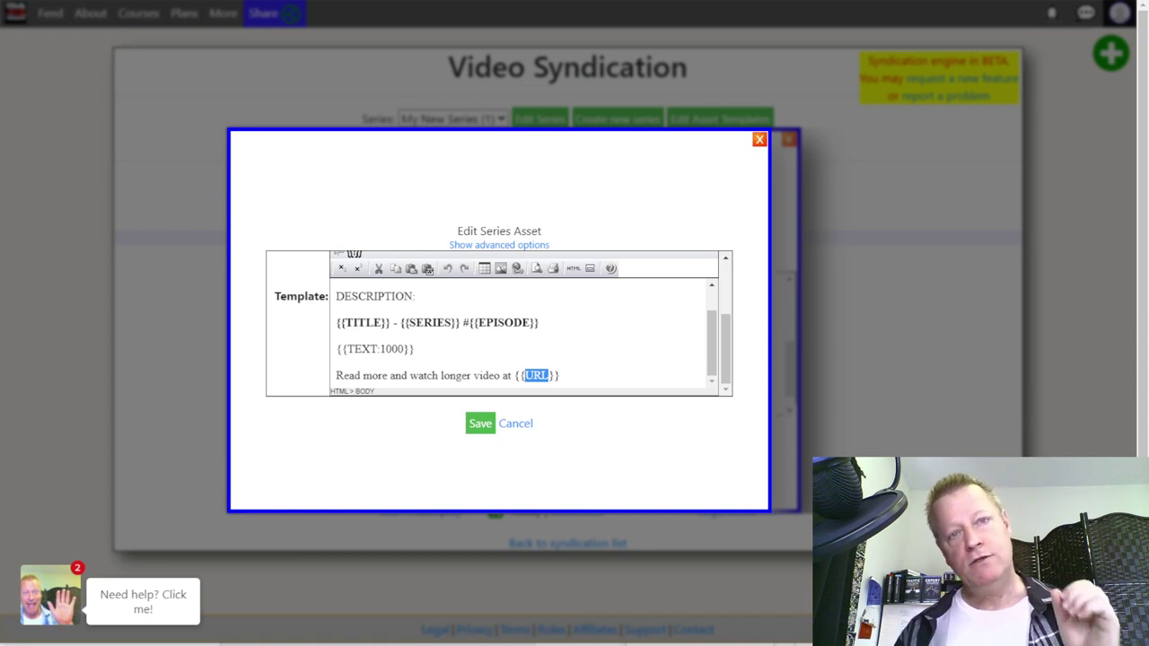
Step: Set the {{TEXT}} placeholder's limit in the facebook template to 100, save the asset and recheck the template
double_click(392, 349)
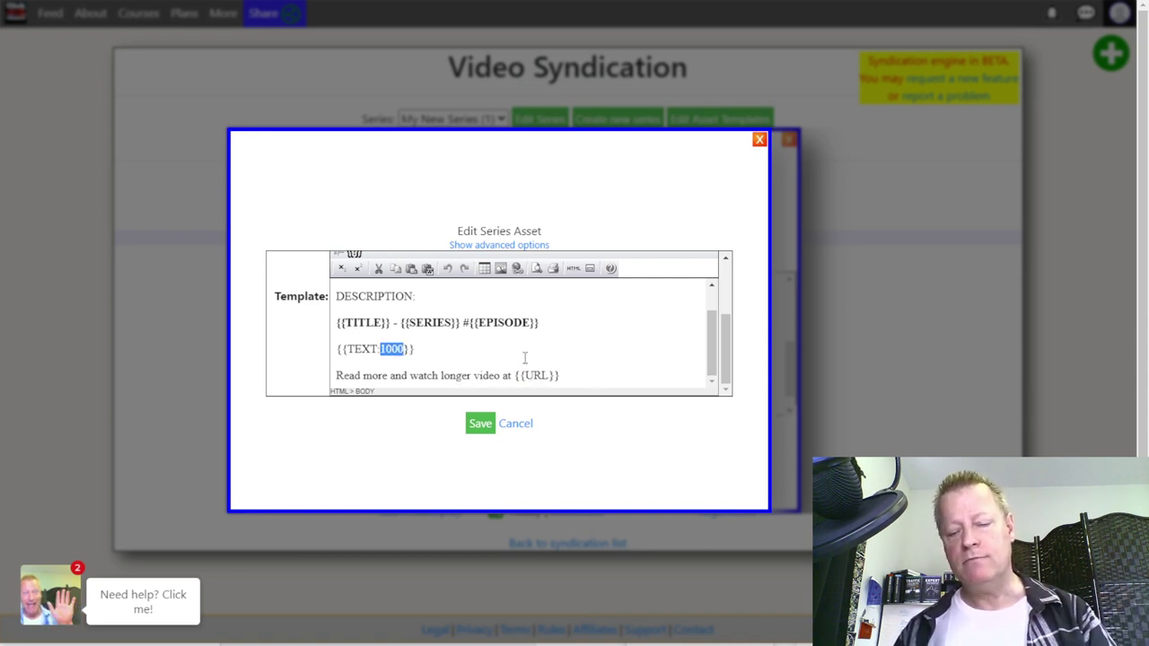
text(100)
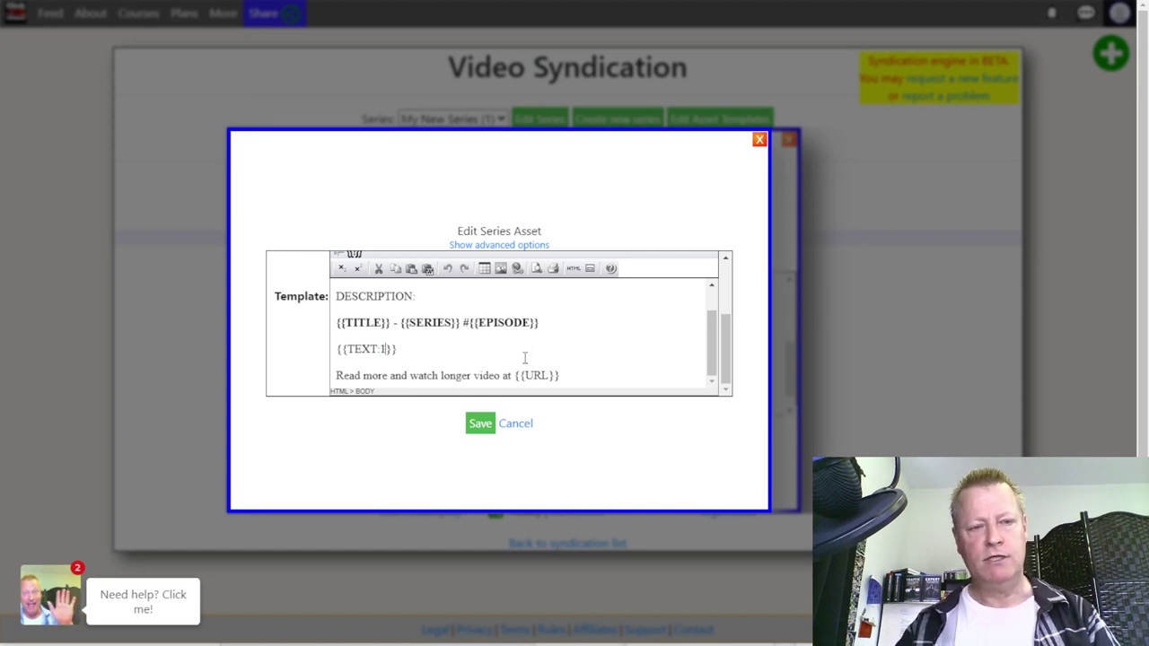
click(482, 427)
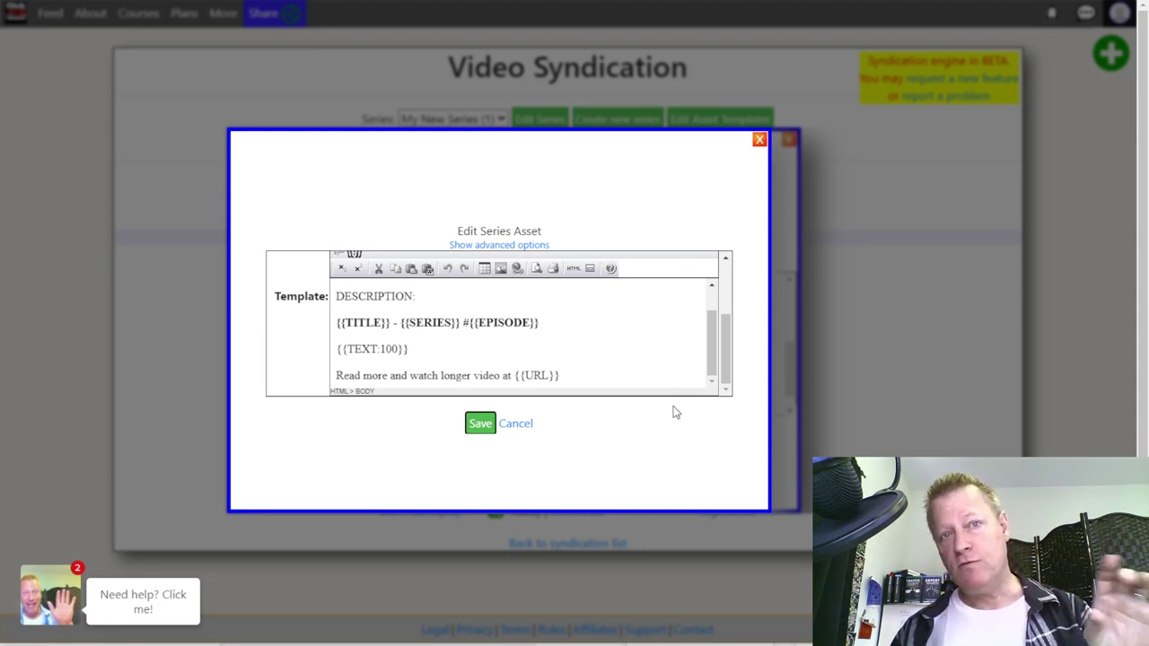
drag(349, 376, 511, 375)
scroll(481, 328, up, 2)
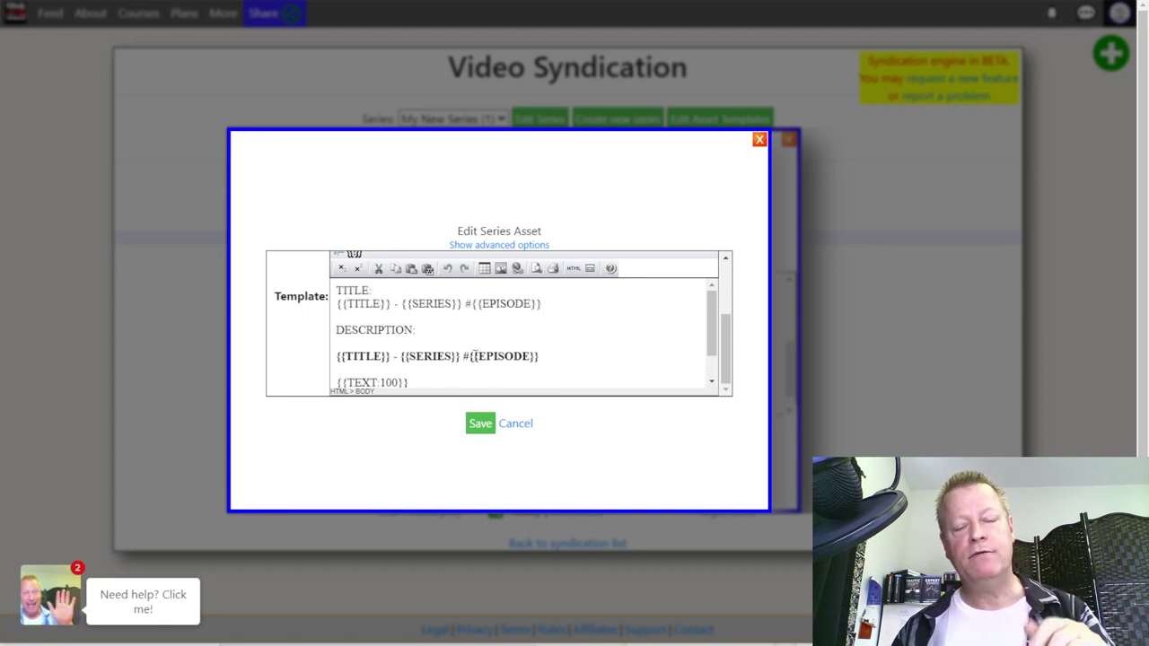